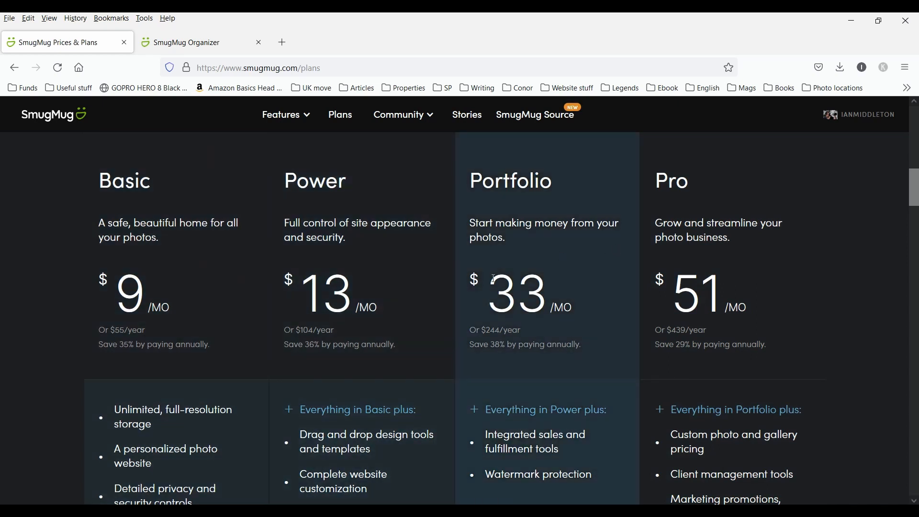
# Compare the prices and included features of the Basic, Power, Portfolio and Pro plans.
pyautogui.scroll(-1, 450, 301)
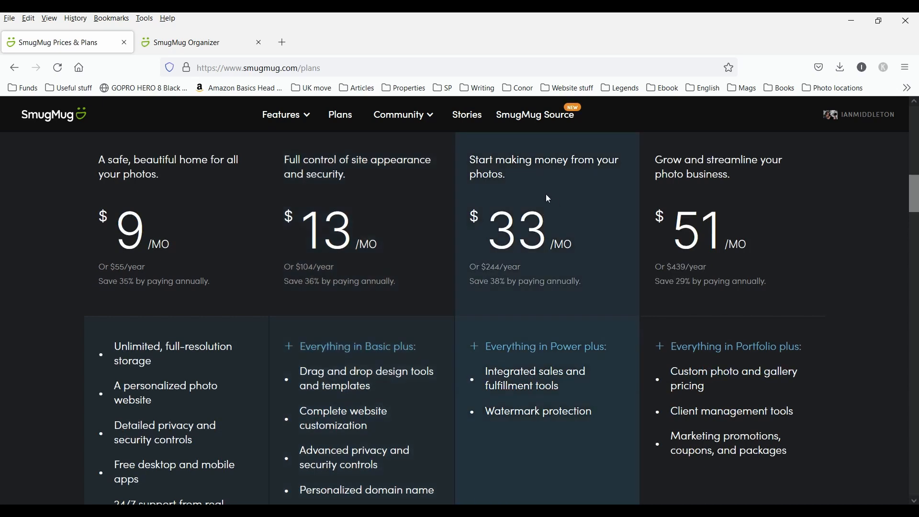
pyautogui.scroll(1, 549, 197)
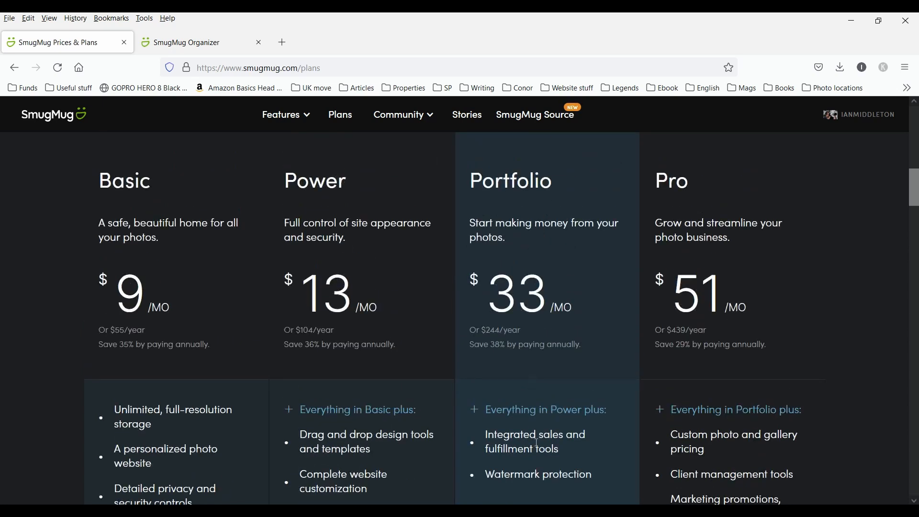
pyautogui.scroll(-1, 541, 438)
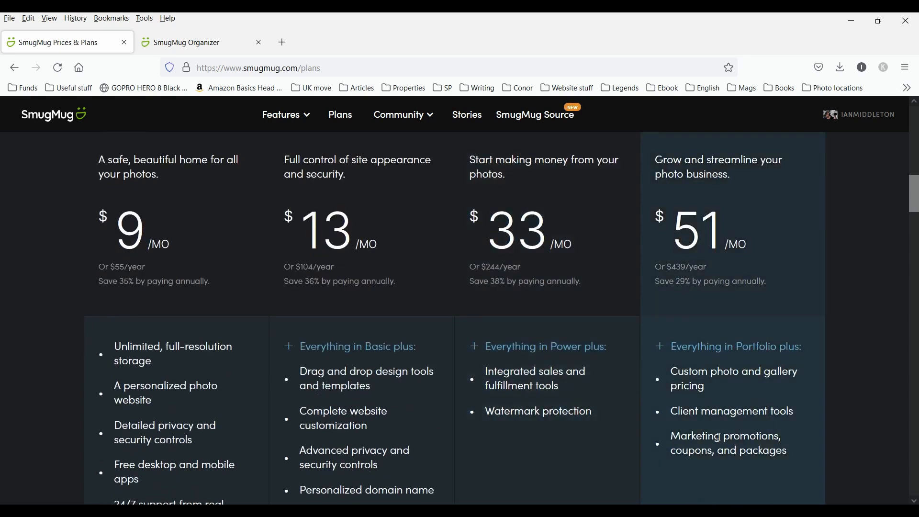
pyautogui.scroll(-1, 673, 404)
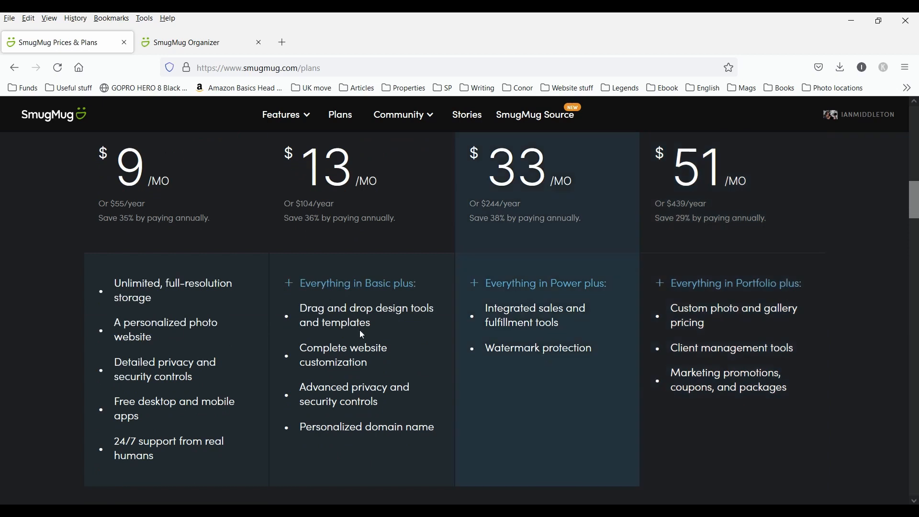
pyautogui.scroll(1, 354, 333)
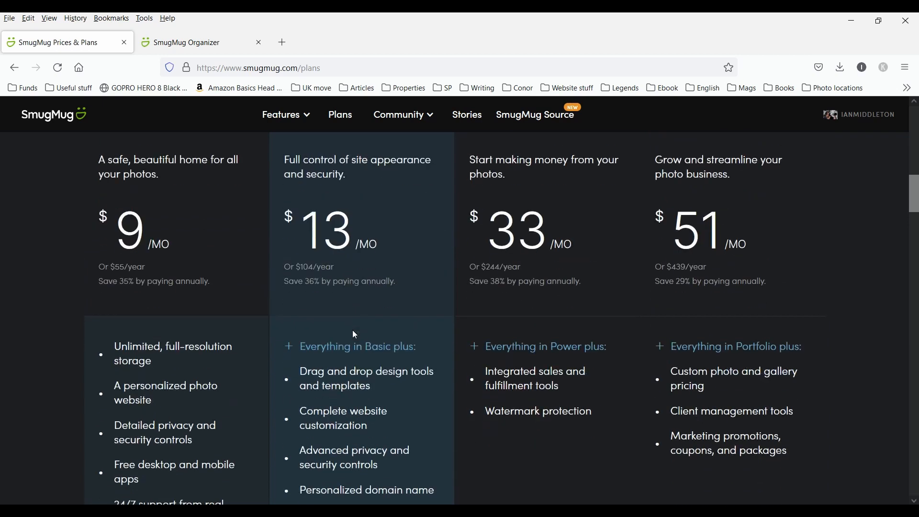
pyautogui.scroll(-1, 354, 334)
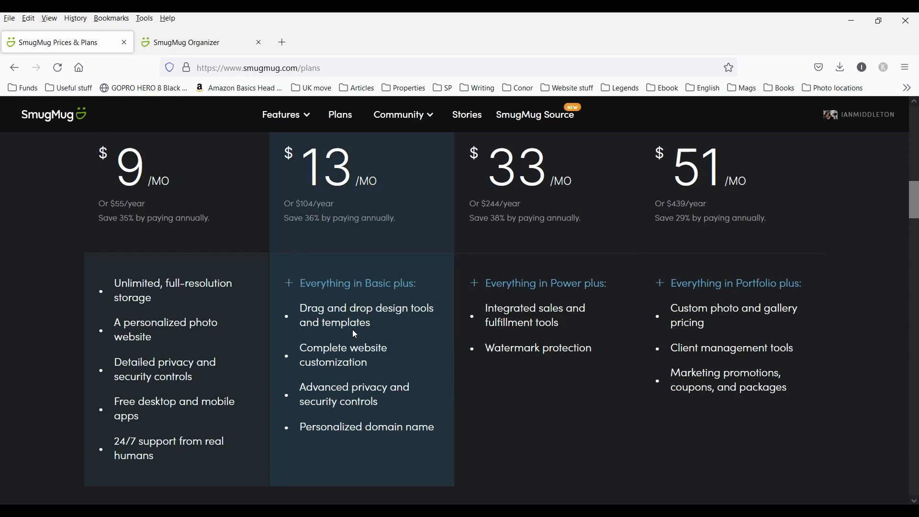
pyautogui.scroll(5, 355, 333)
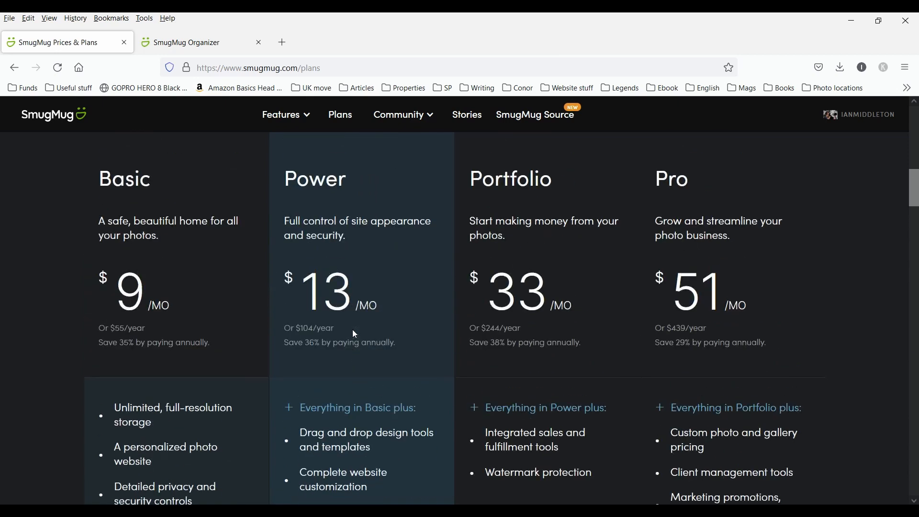
pyautogui.scroll(-3, 355, 334)
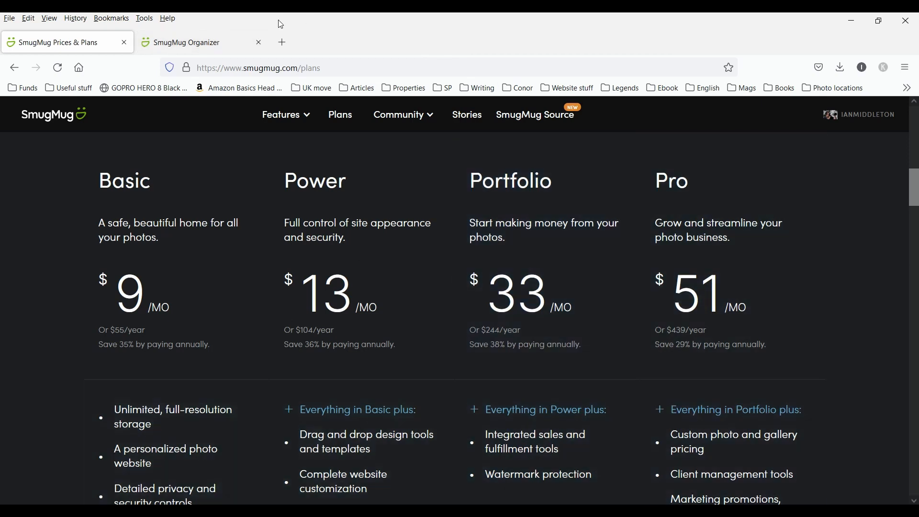
# Switch to the SmugMug Organizer page and open the pricelist management page from the selling tools.
pyautogui.click(221, 42)
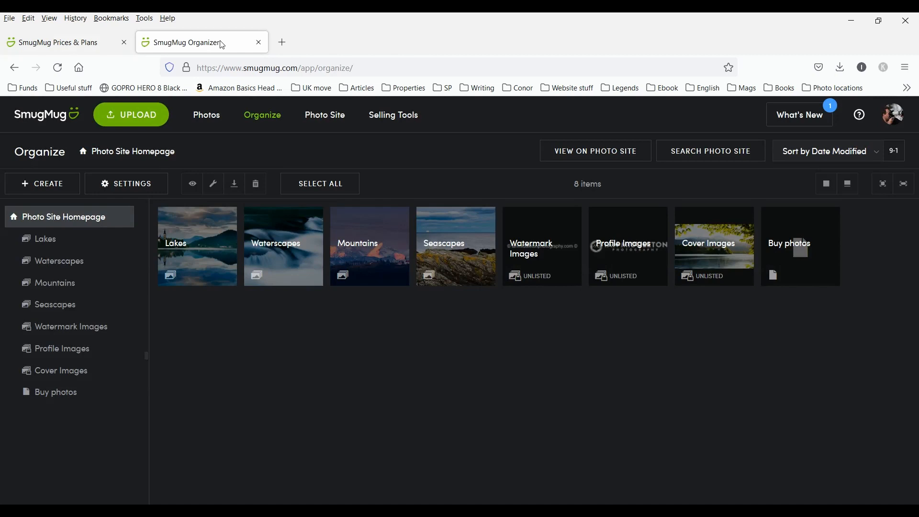
pyautogui.click(389, 118)
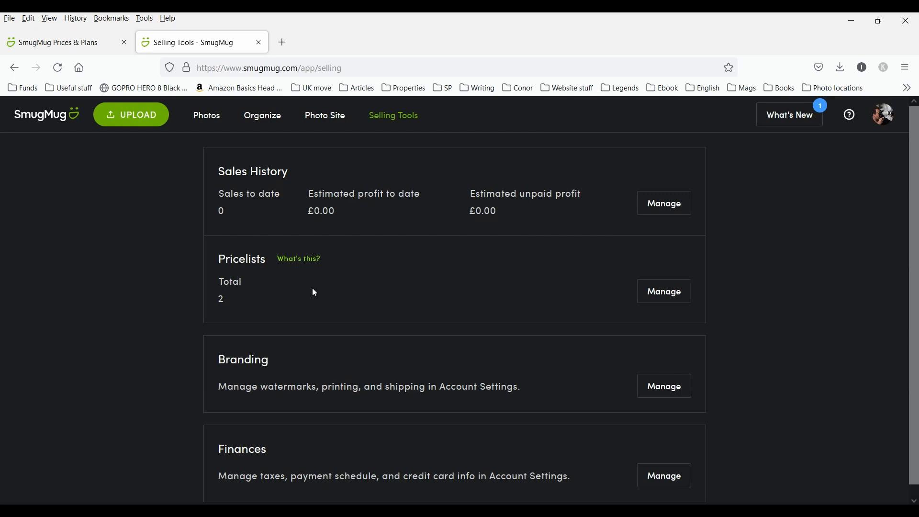
pyautogui.click(659, 296)
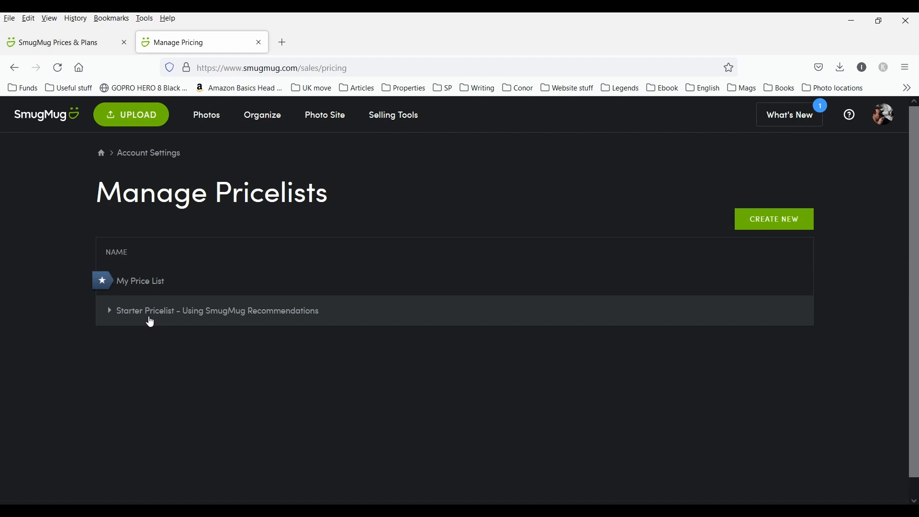
# Review the details and product categories of the Starter Pricelist, and collapse it again.
pyautogui.click(167, 316)
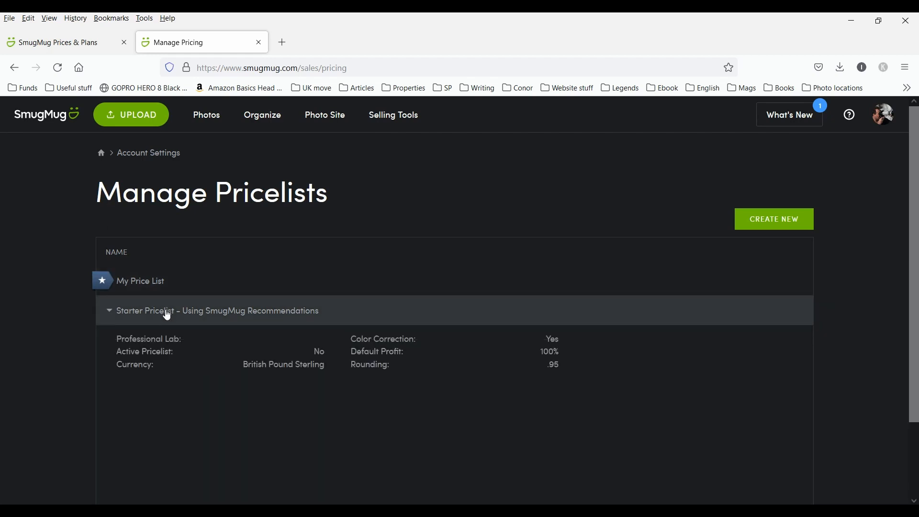
pyautogui.scroll(-3, 634, 441)
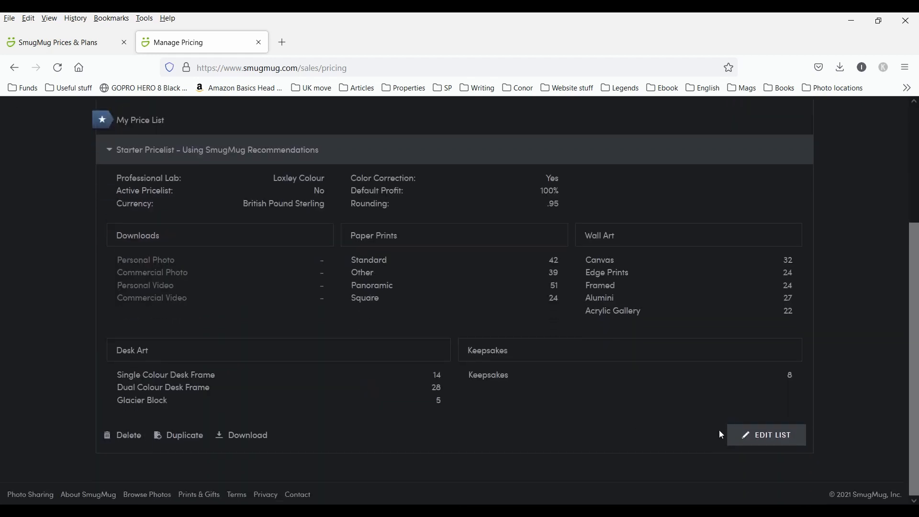
pyautogui.scroll(3, 761, 434)
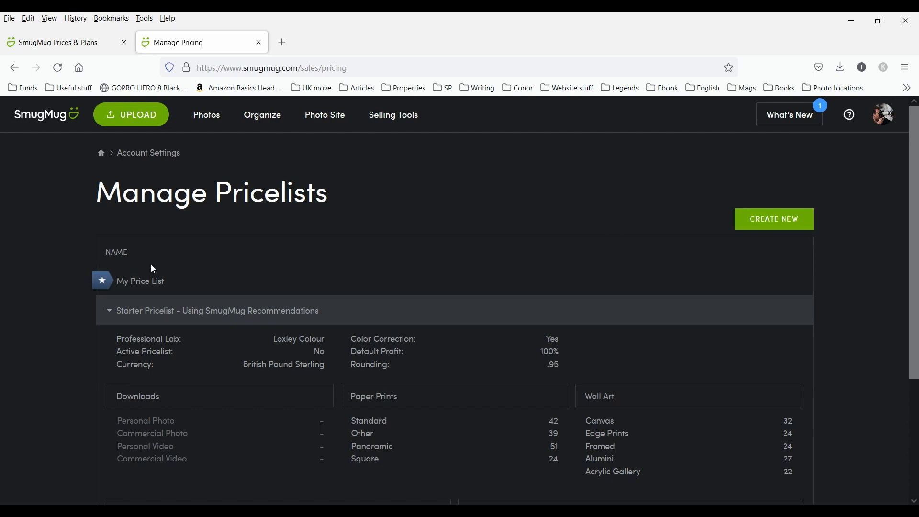
pyautogui.click(155, 311)
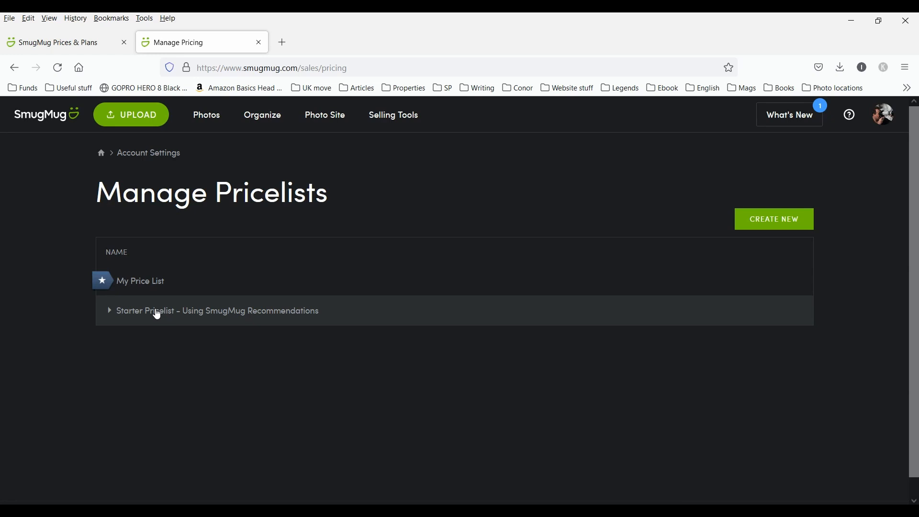
# Start a new pricelist named Pricelist2.
pyautogui.click(798, 223)
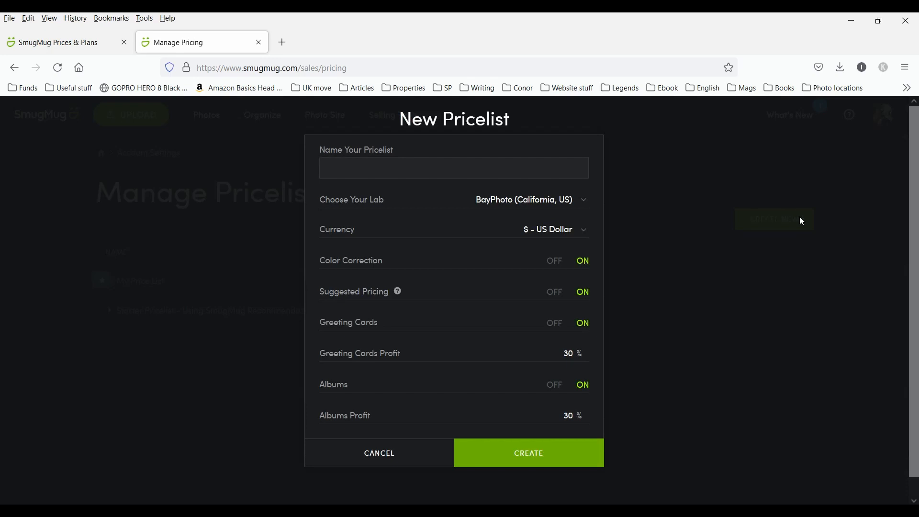
pyautogui.click(396, 164)
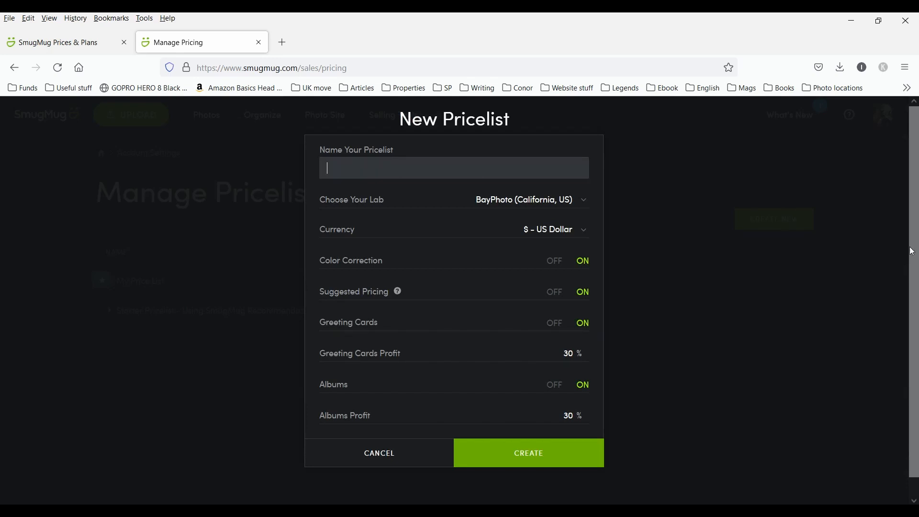
pyautogui.write('P')
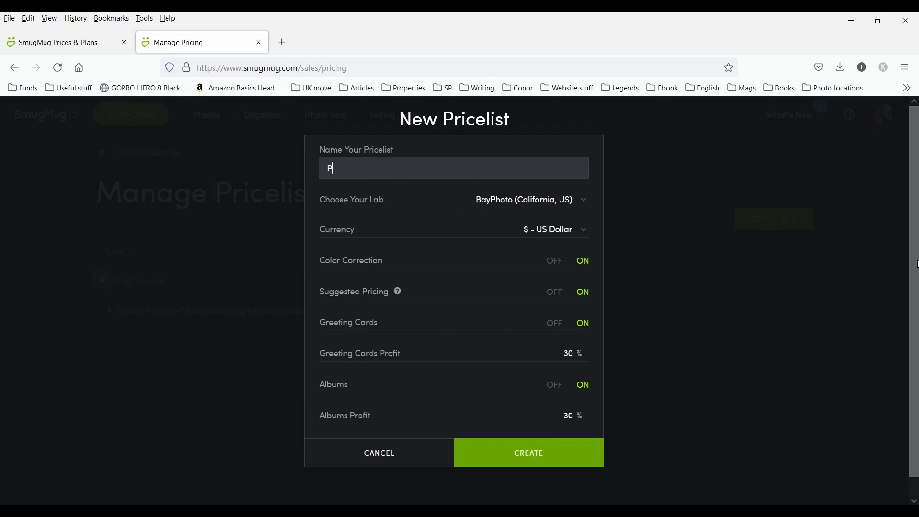
pyautogui.write('ricelist2')
# Choose Loxley Colour (Scotland) as the new pricelist's lab and British Pound Sterling as its currency.
pyautogui.click(576, 200)
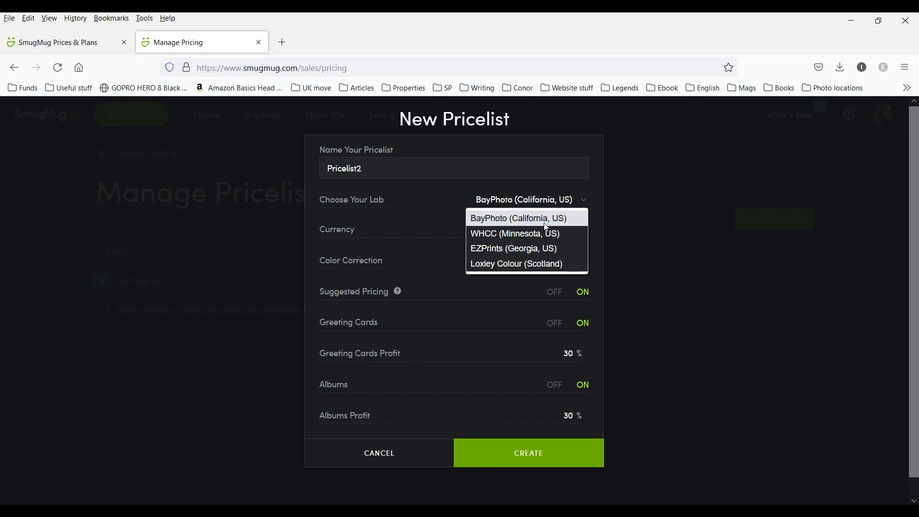
pyautogui.click(490, 264)
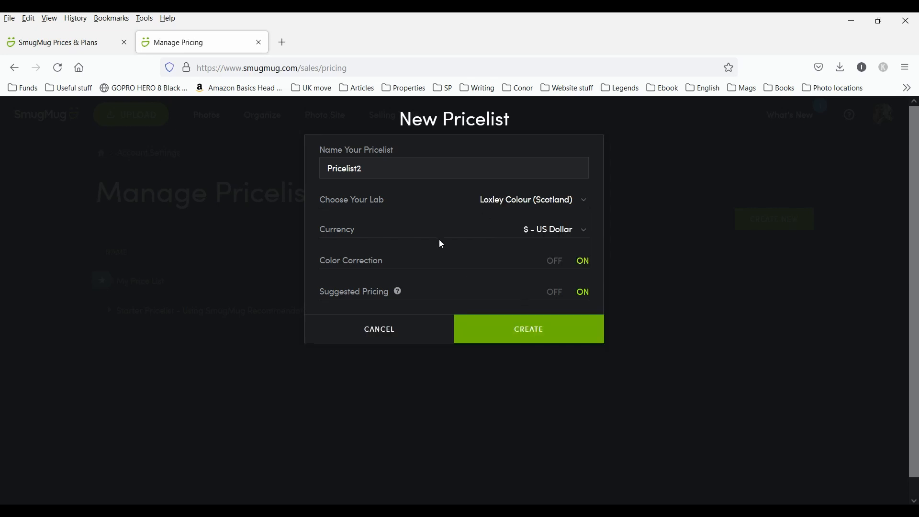
pyautogui.click(586, 235)
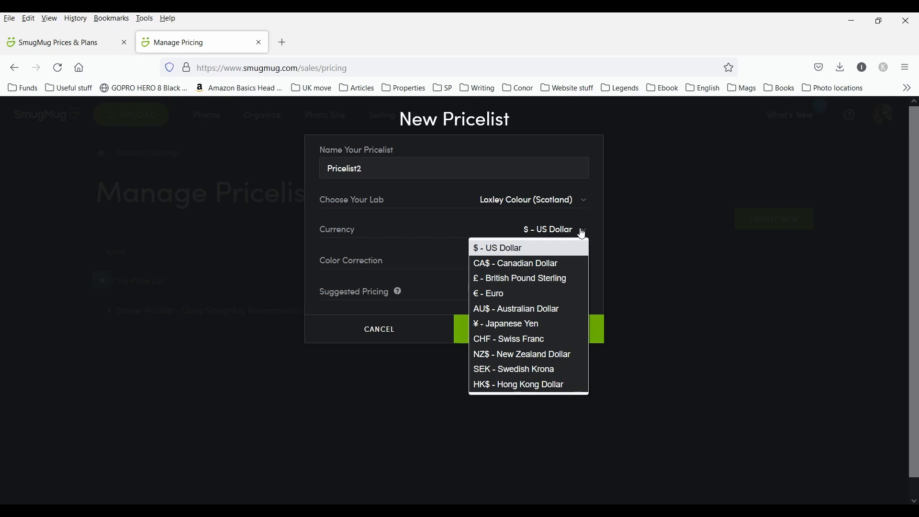
pyautogui.click(537, 279)
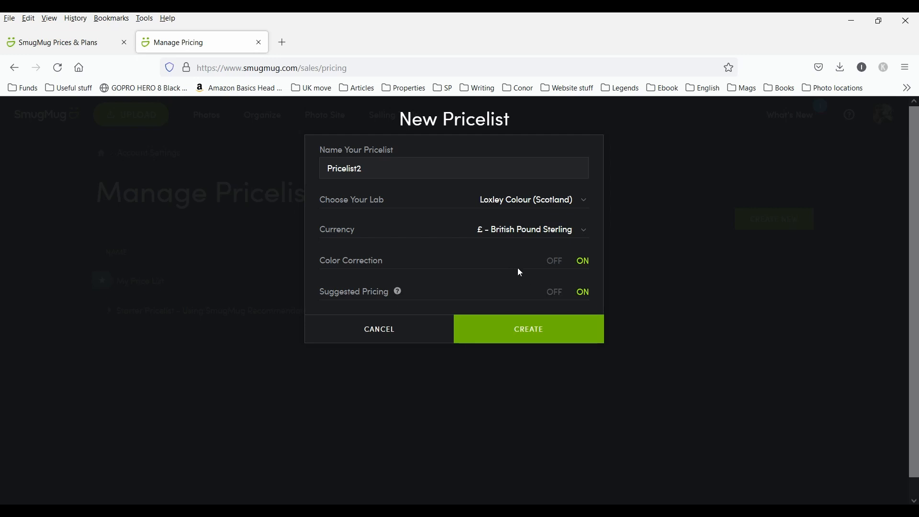
pyautogui.click(556, 271)
pyautogui.click(579, 271)
pyautogui.click(557, 263)
pyautogui.click(583, 266)
# Turn off Suggested Pricing for the new pricelist and set the default profit to 100%.
pyautogui.click(556, 296)
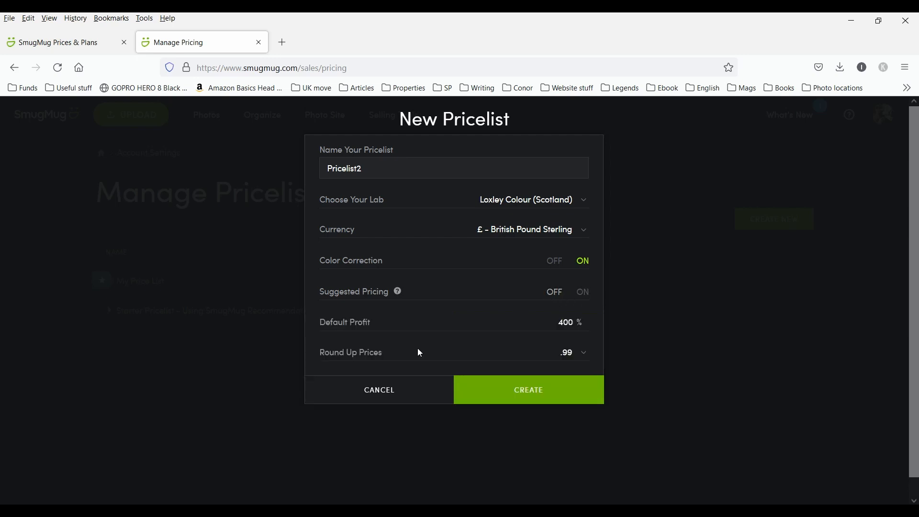
pyautogui.doubleClick(548, 324)
pyautogui.write('100')
# Try the Don't Round, .95 and .00 options for rounding up the new pricelist's prices.
pyautogui.click(574, 355)
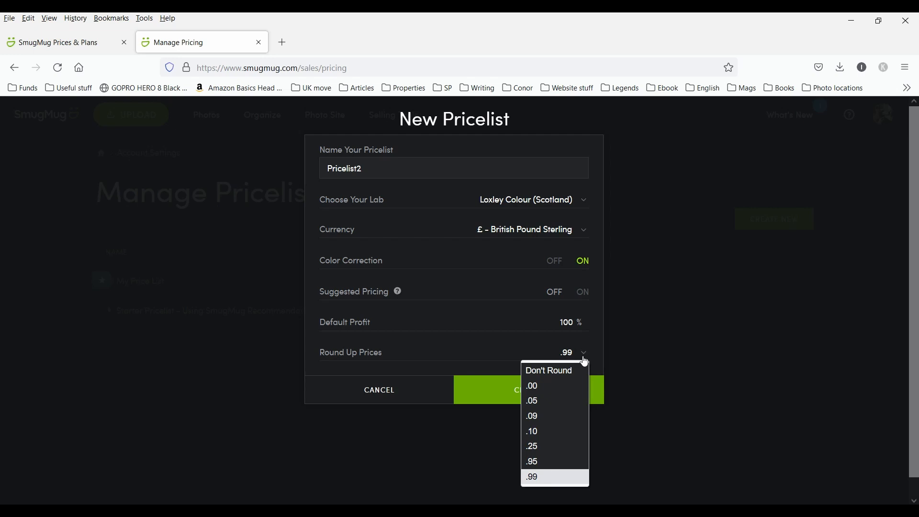
pyautogui.click(577, 370)
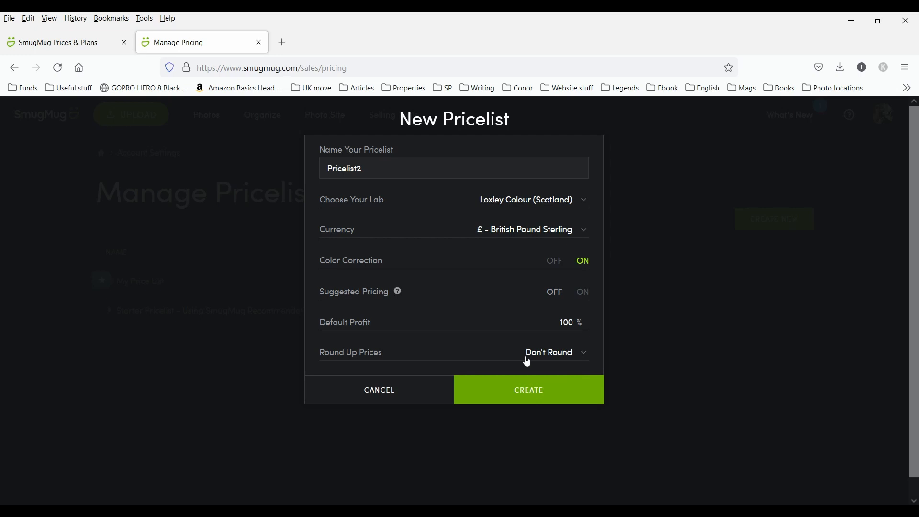
pyautogui.click(580, 355)
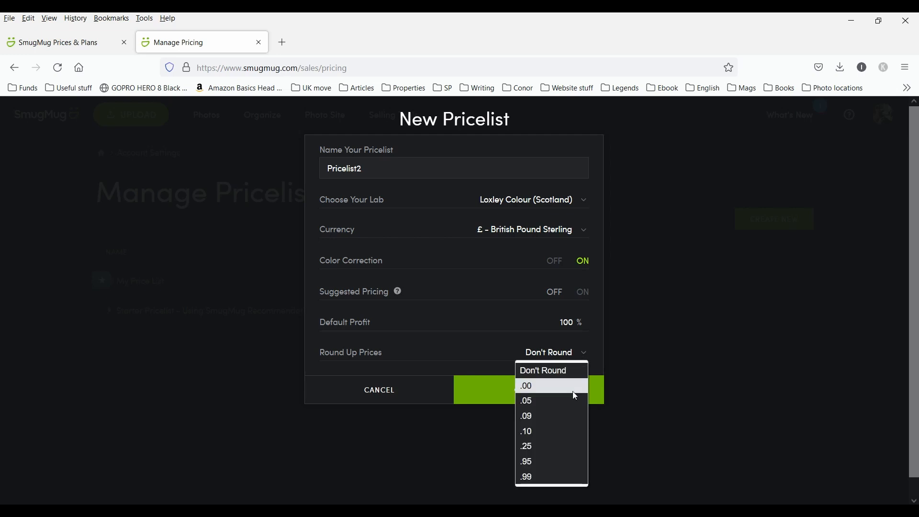
pyautogui.click(560, 465)
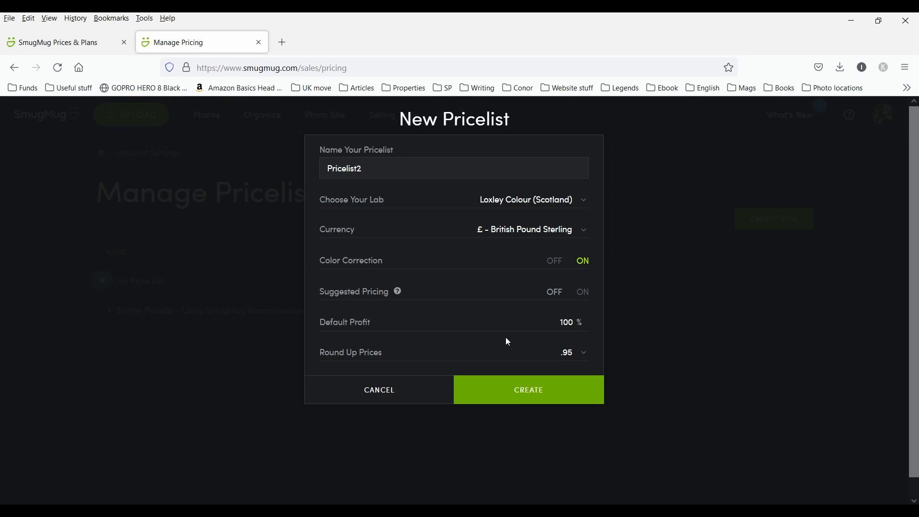
pyautogui.click(582, 358)
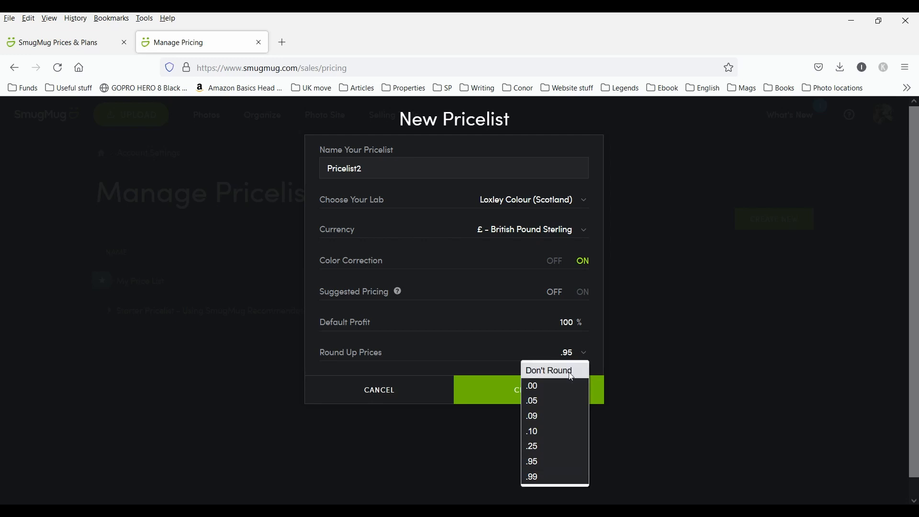
pyautogui.click(565, 388)
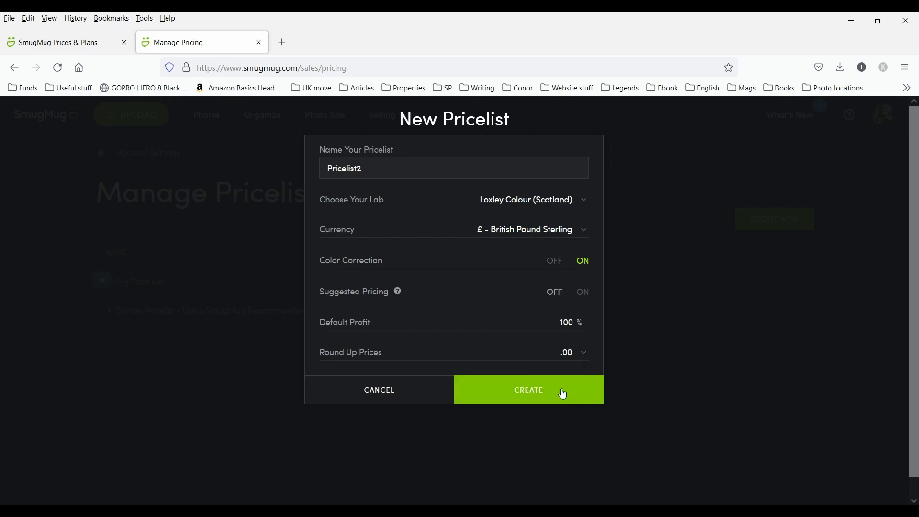
# Set the new pricelist's prices to round up to .95 and create the pricelist.
pyautogui.click(581, 357)
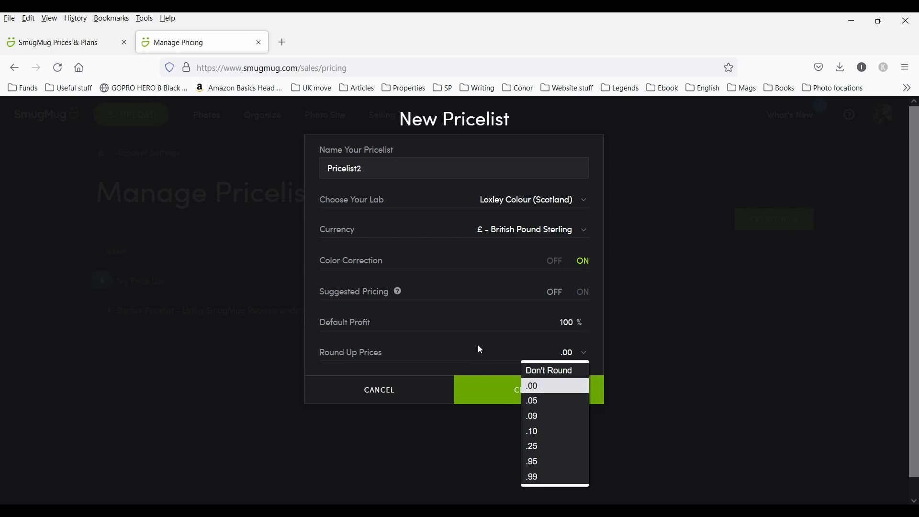
pyautogui.click(546, 467)
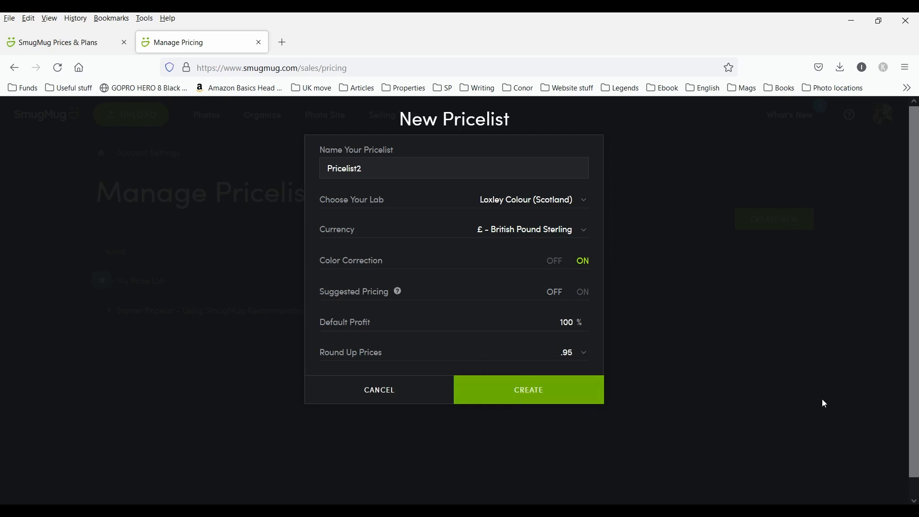
pyautogui.click(538, 391)
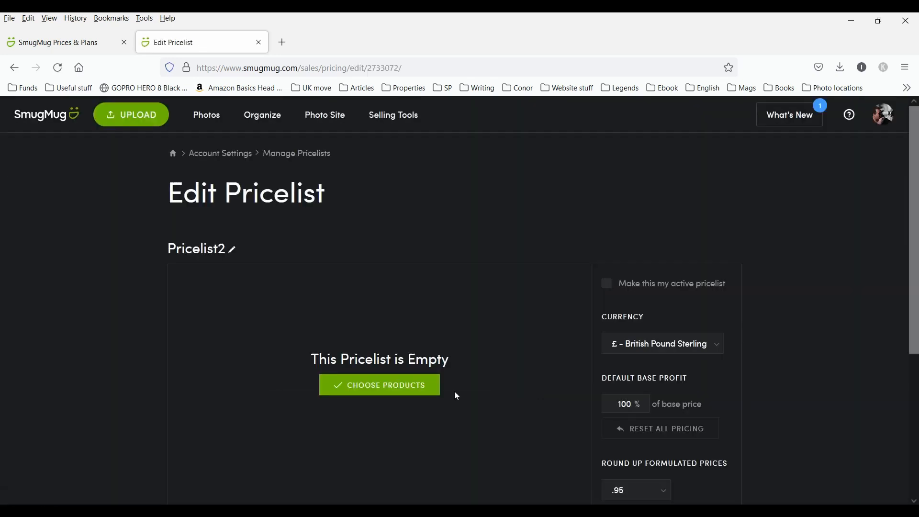
# Open the product selection for Pricelist2 and include every product and size under Downloads - Personal Photo License.
pyautogui.scroll(-2, 457, 396)
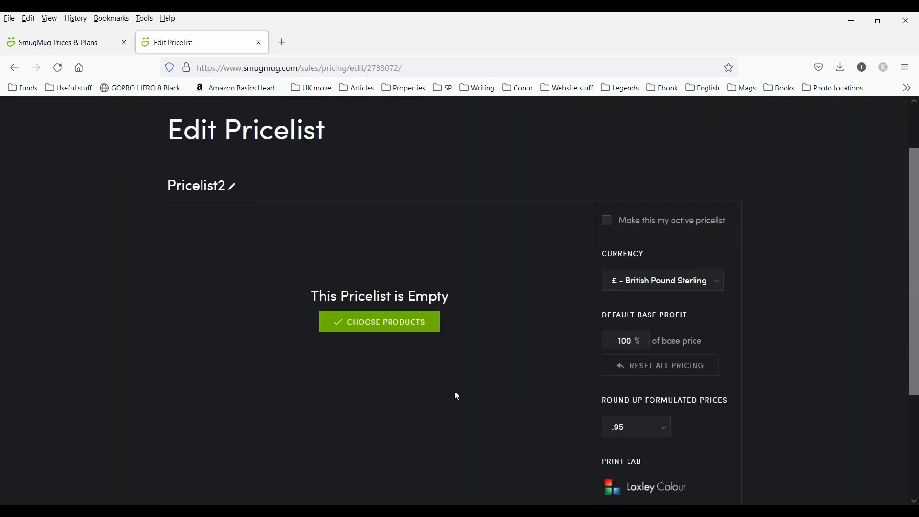
pyautogui.click(365, 330)
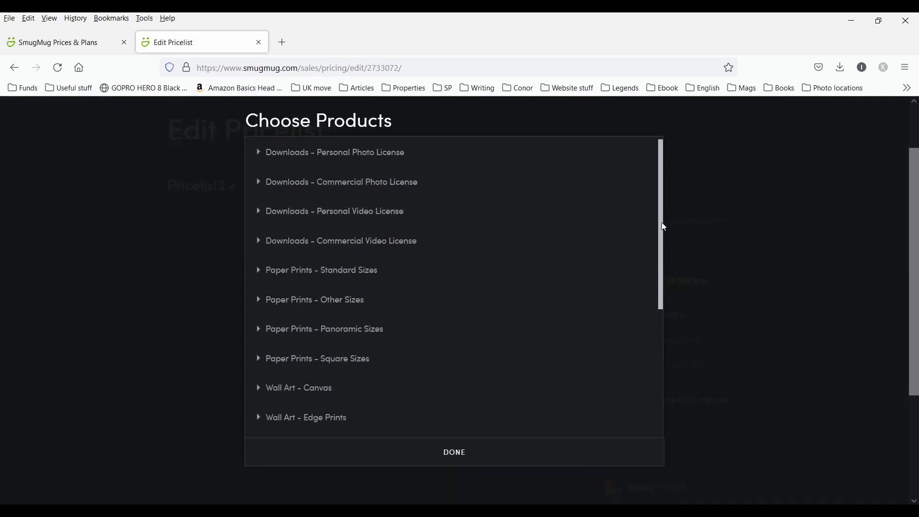
pyautogui.moveTo(664, 227); pyautogui.dragTo(665, 194)
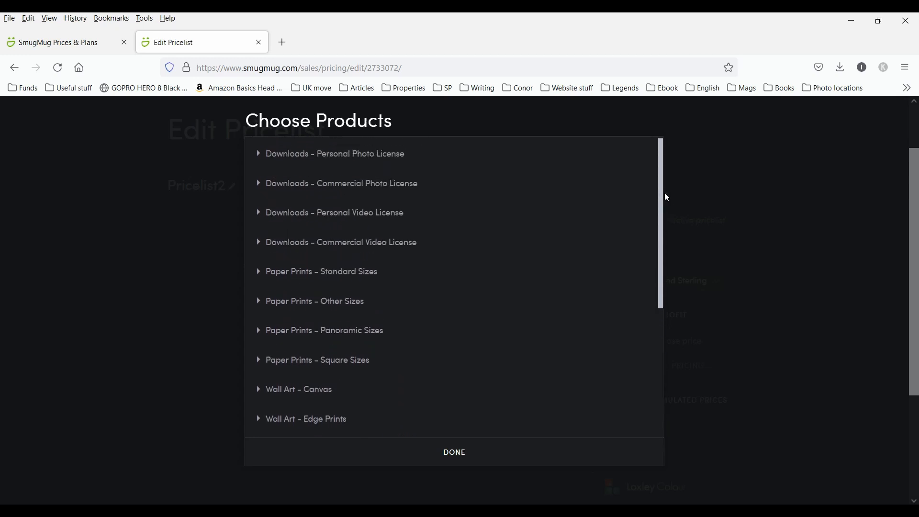
pyautogui.click(276, 159)
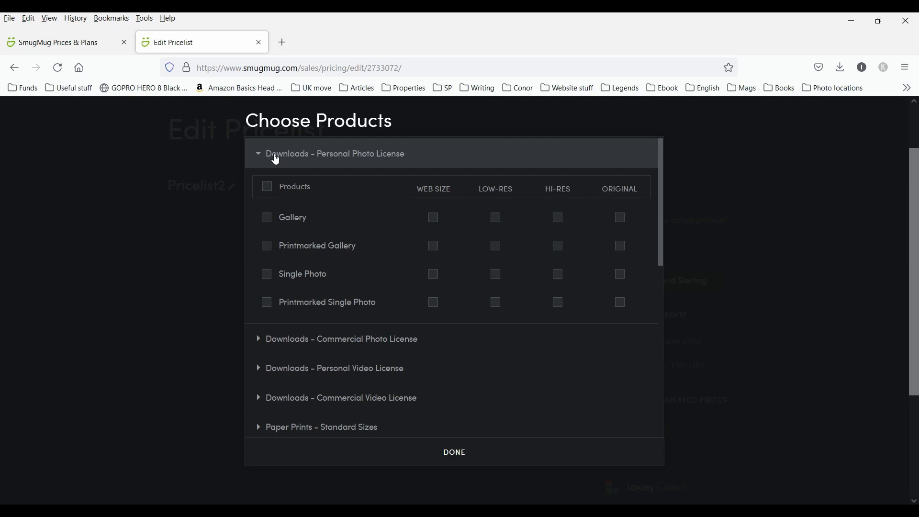
pyautogui.click(268, 188)
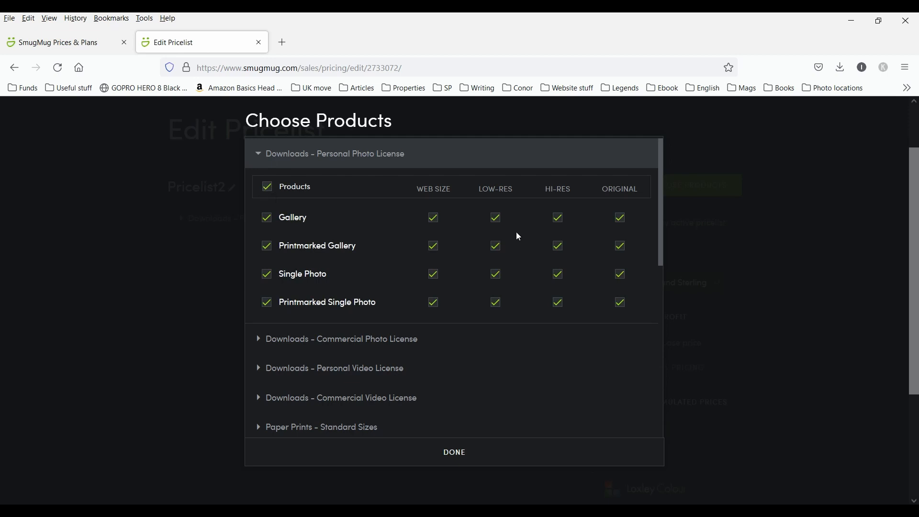
# Try excluding Gallery Original, Printmarked Gallery Hi-Res and Single Photo Low-Res from the personal photo downloads, and include them again.
pyautogui.click(625, 221)
pyautogui.click(562, 249)
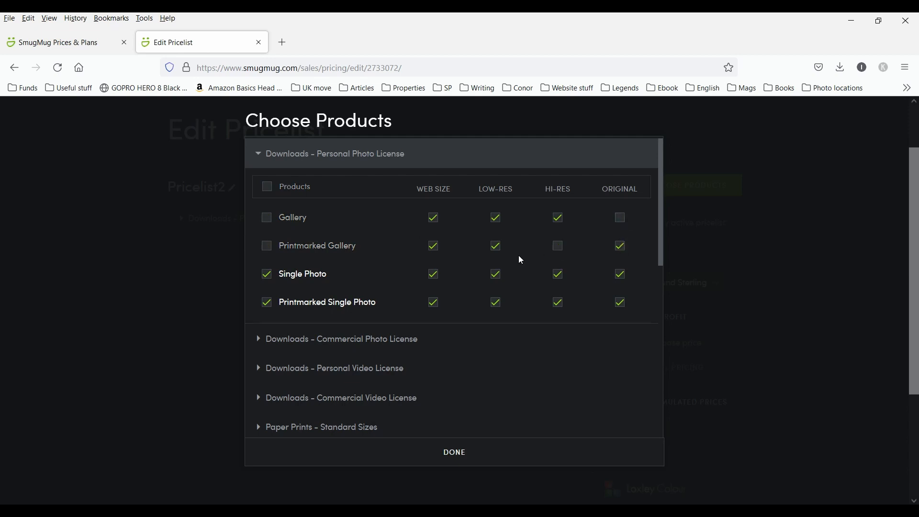
pyautogui.click(498, 276)
pyautogui.click(615, 219)
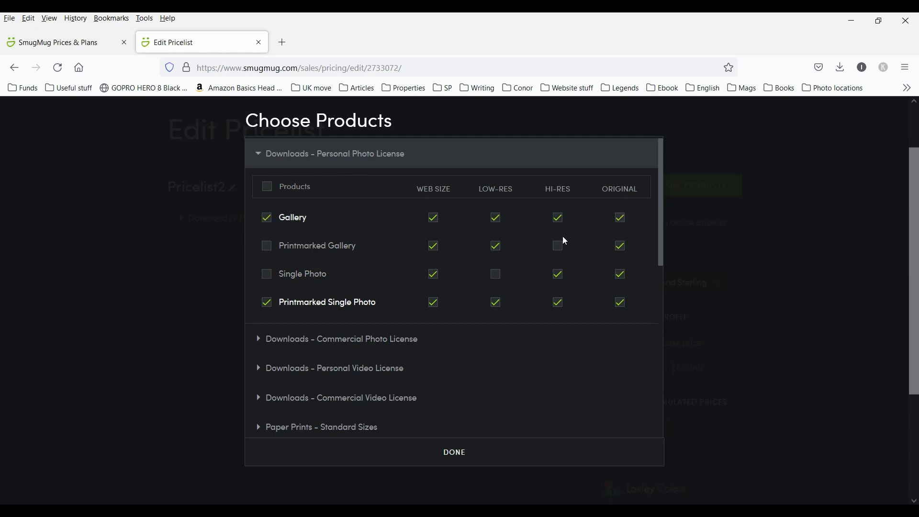
pyautogui.click(558, 247)
pyautogui.click(496, 276)
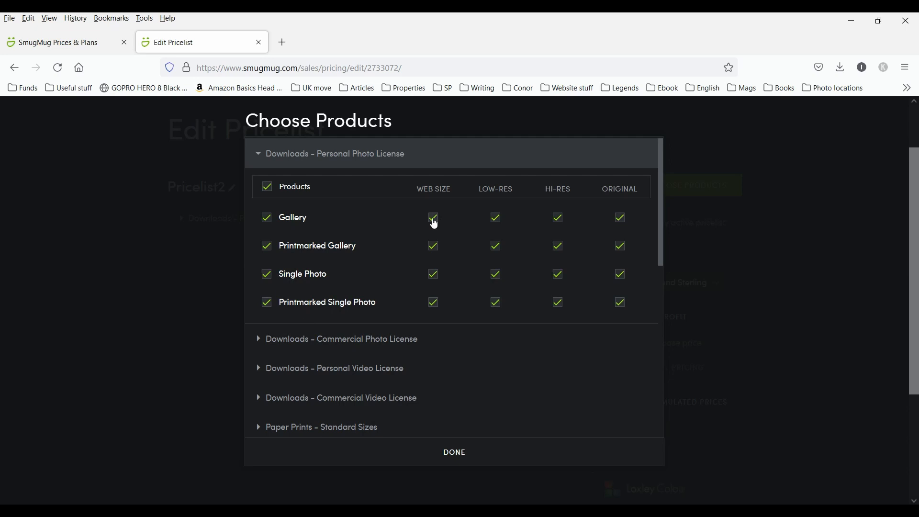
# Exclude the Original size from all four product types under Downloads - Personal Photo License.
pyautogui.click(620, 218)
pyautogui.click(621, 246)
pyautogui.click(621, 275)
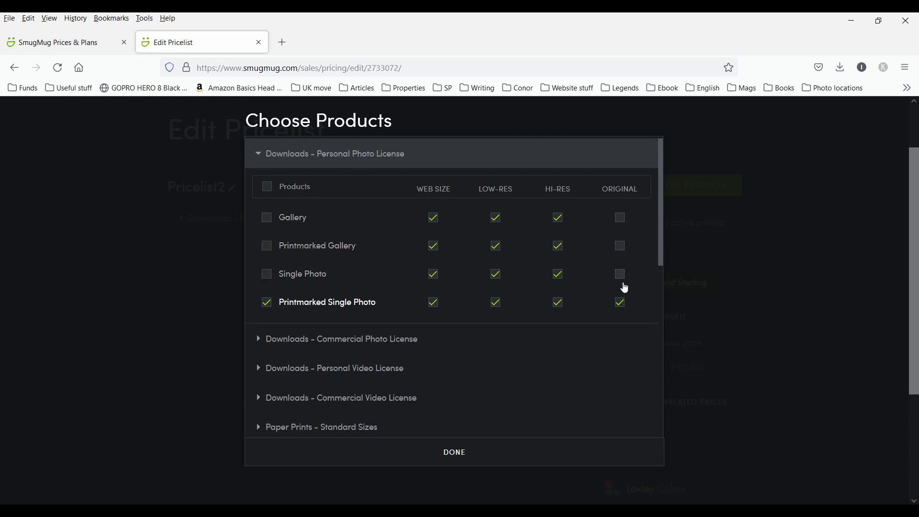
pyautogui.click(621, 302)
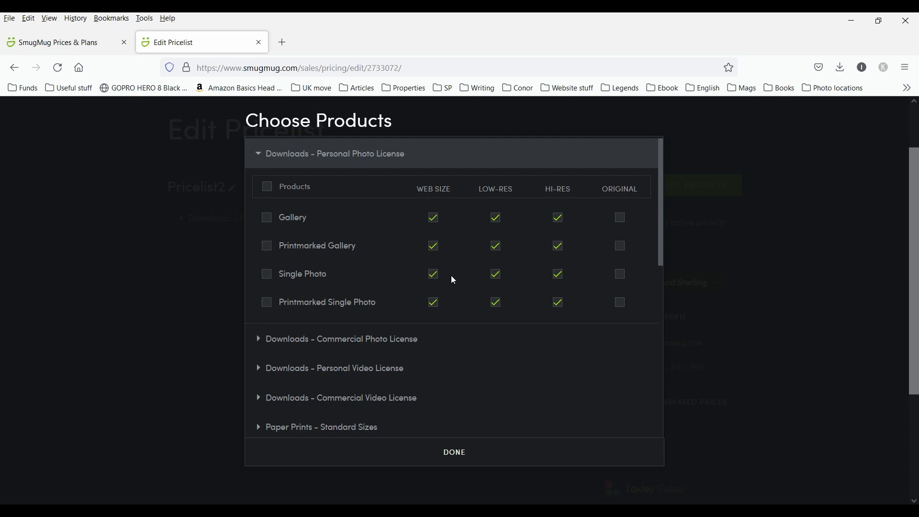
# Try excluding the Web Size, Low-Res and Hi-Res personal downloads for Gallery and Printmarked Gallery, and include them again.
pyautogui.click(434, 218)
pyautogui.click(496, 219)
pyautogui.click(563, 221)
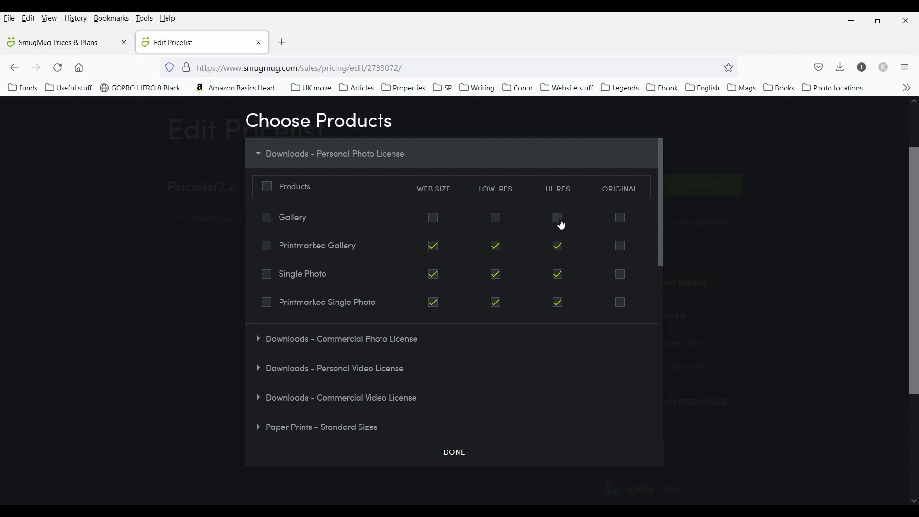
pyautogui.click(434, 247)
pyautogui.click(496, 248)
pyautogui.click(558, 249)
pyautogui.click(432, 219)
pyautogui.click(434, 247)
pyautogui.click(496, 218)
pyautogui.click(558, 219)
pyautogui.click(559, 247)
pyautogui.click(501, 250)
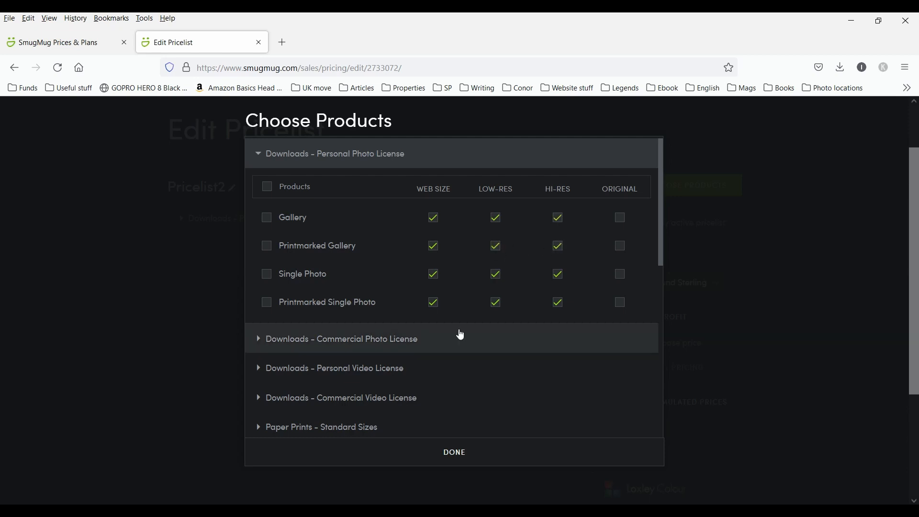
# Include every product and size under Downloads - Commercial Photo License and compare the selection with the personal license.
pyautogui.click(316, 343)
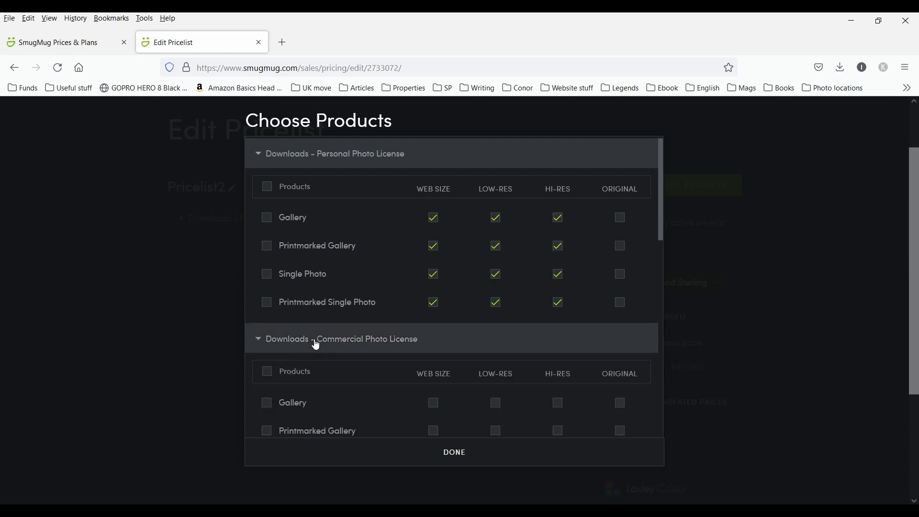
pyautogui.scroll(-5, 318, 344)
pyautogui.scroll(1, 319, 345)
pyautogui.scroll(3, 320, 345)
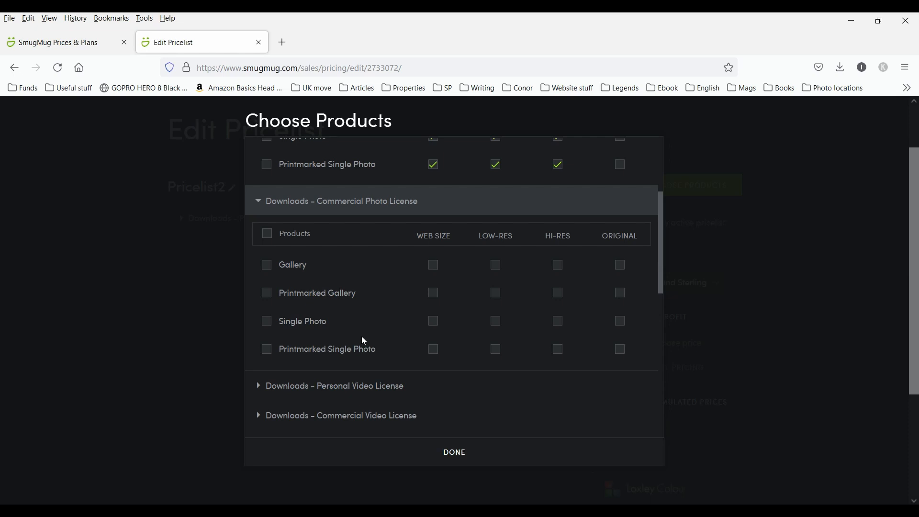
pyautogui.click(267, 236)
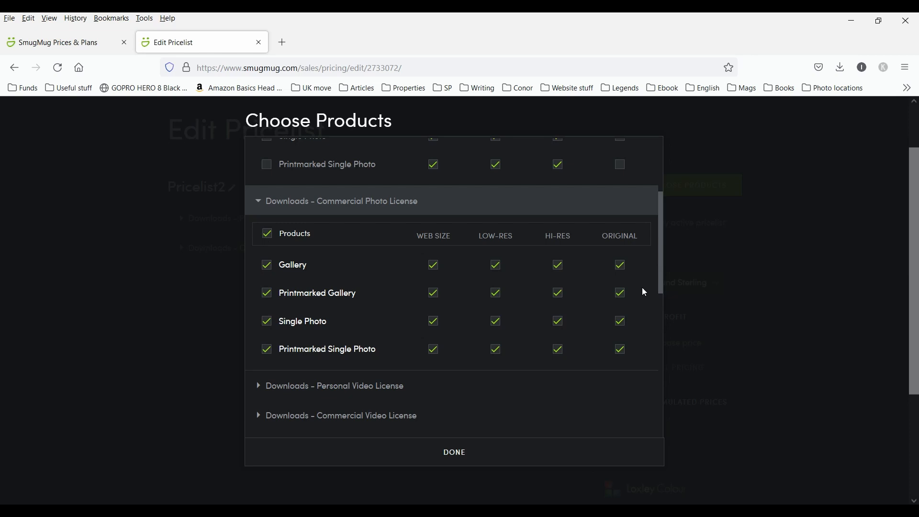
pyautogui.scroll(3, 645, 292)
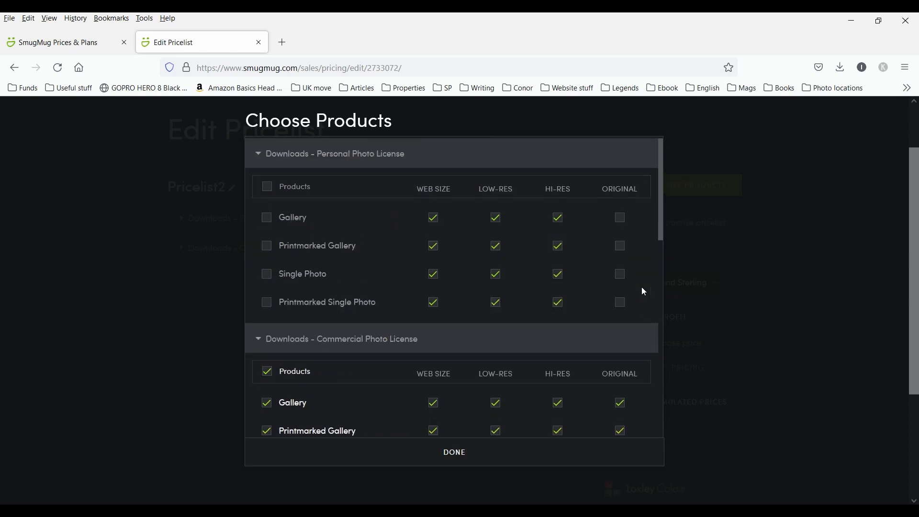
pyautogui.scroll(-3, 644, 292)
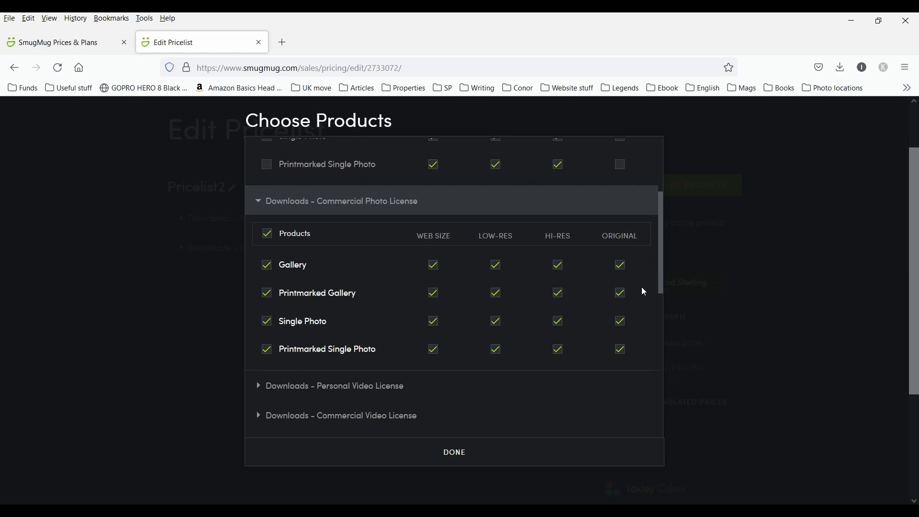
# Check which products are offered under Downloads - Personal Video License, and collapse that category again.
pyautogui.scroll(-2, 645, 292)
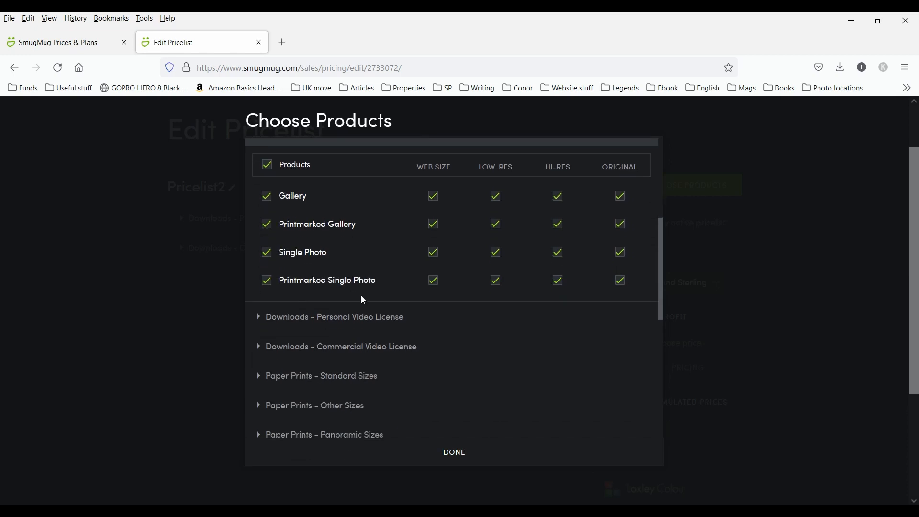
pyautogui.click(359, 326)
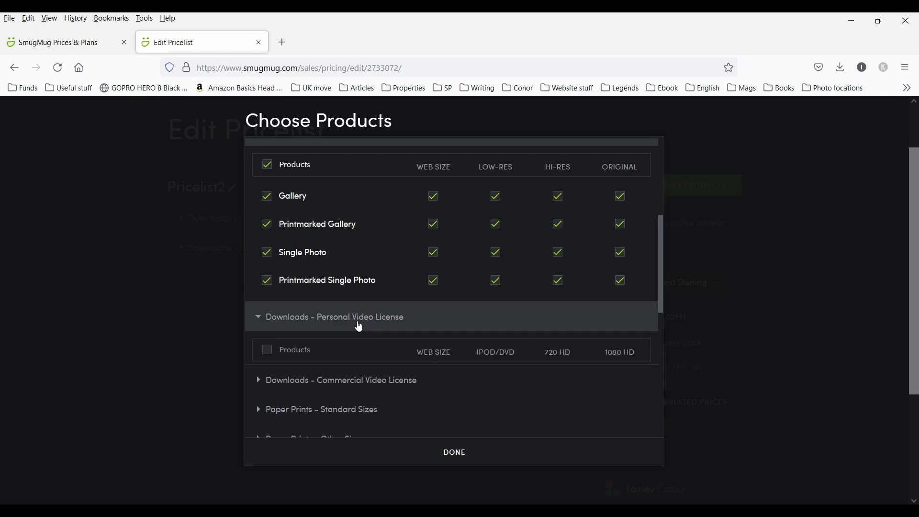
pyautogui.click(359, 326)
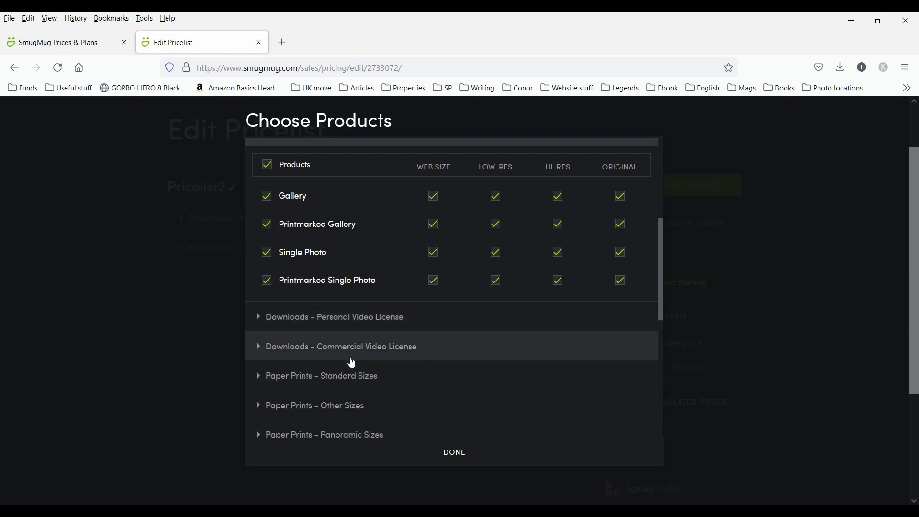
# Include all Paper Prints - Standard Sizes products in Lustre, Glossy and Metallic finishes.
pyautogui.scroll(-2, 351, 356)
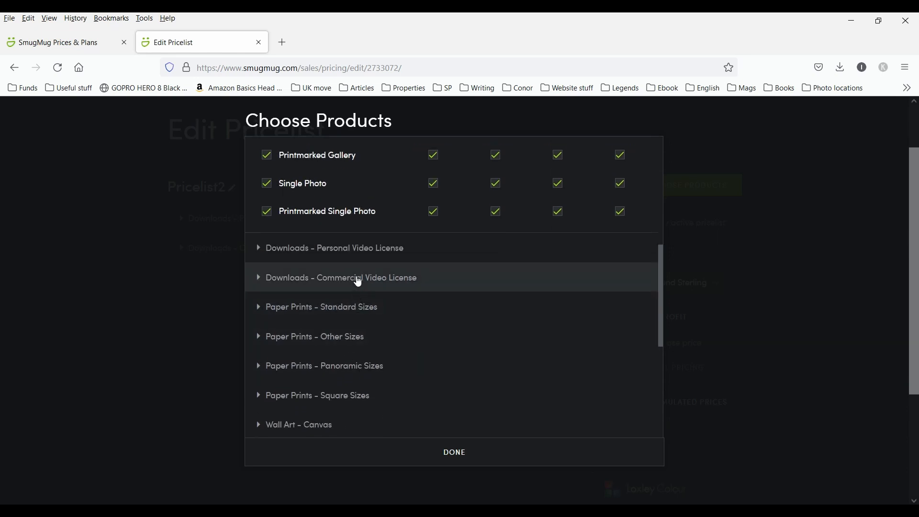
pyautogui.scroll(-2, 359, 282)
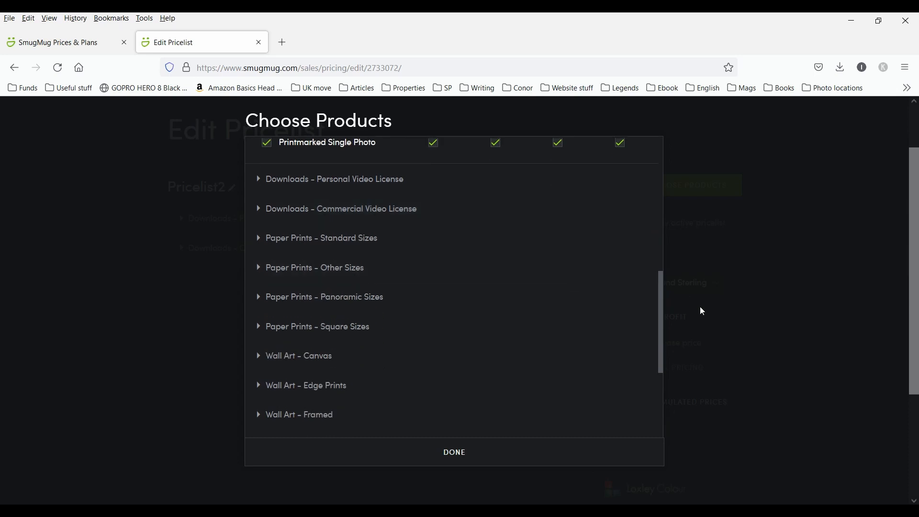
pyautogui.scroll(-1, 662, 310)
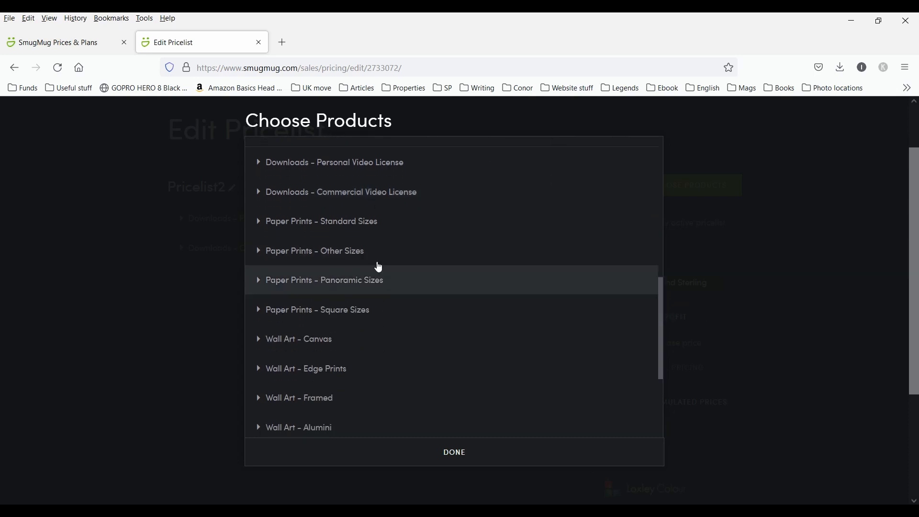
pyautogui.click(319, 231)
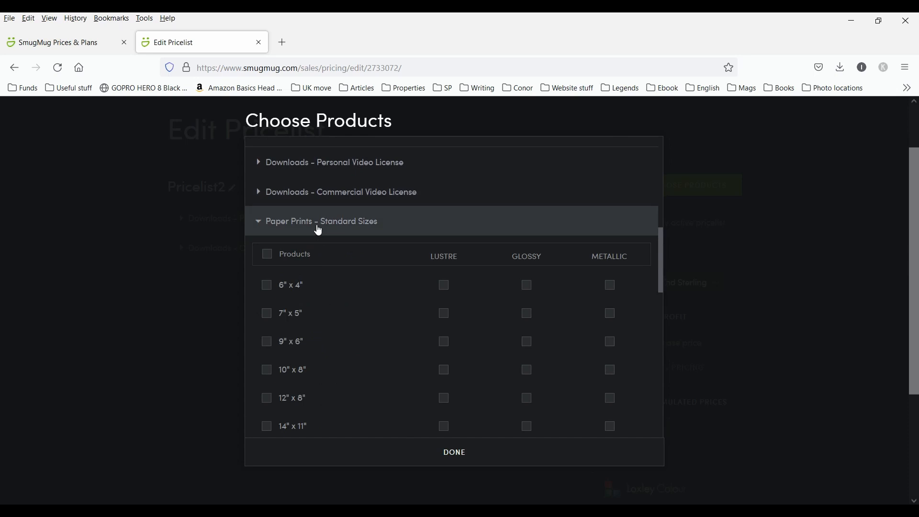
pyautogui.click(268, 262)
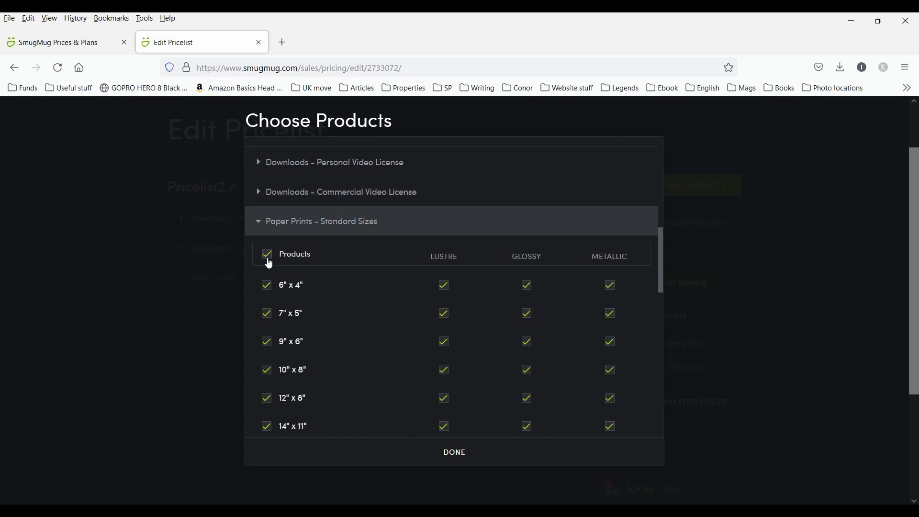
# Include all paper prints in the Other Sizes and Panoramic Sizes categories, in every finish.
pyautogui.scroll(-3, 356, 418)
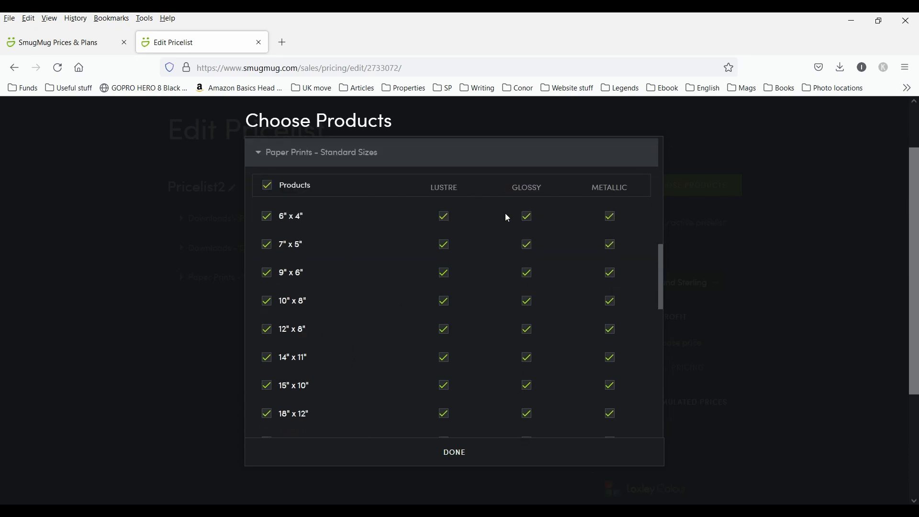
pyautogui.scroll(-5, 523, 357)
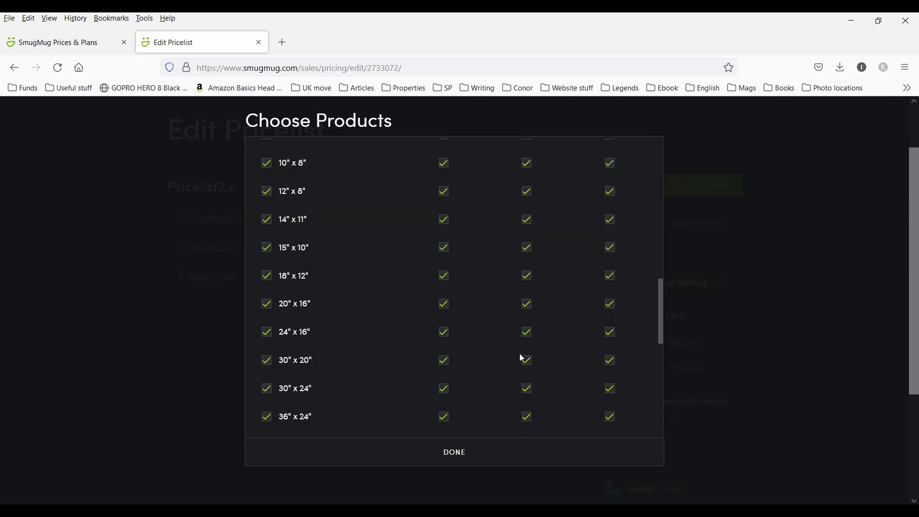
pyautogui.click(298, 276)
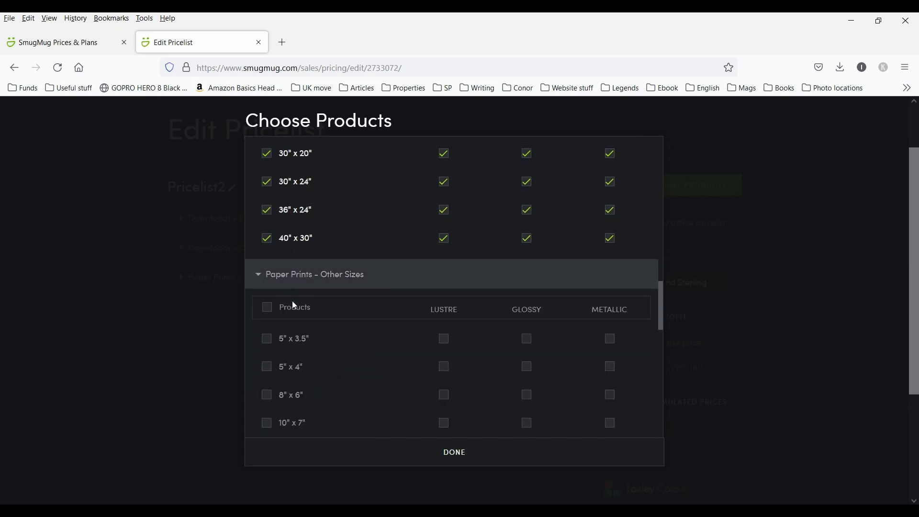
pyautogui.click(275, 314)
pyautogui.scroll(-10, 349, 301)
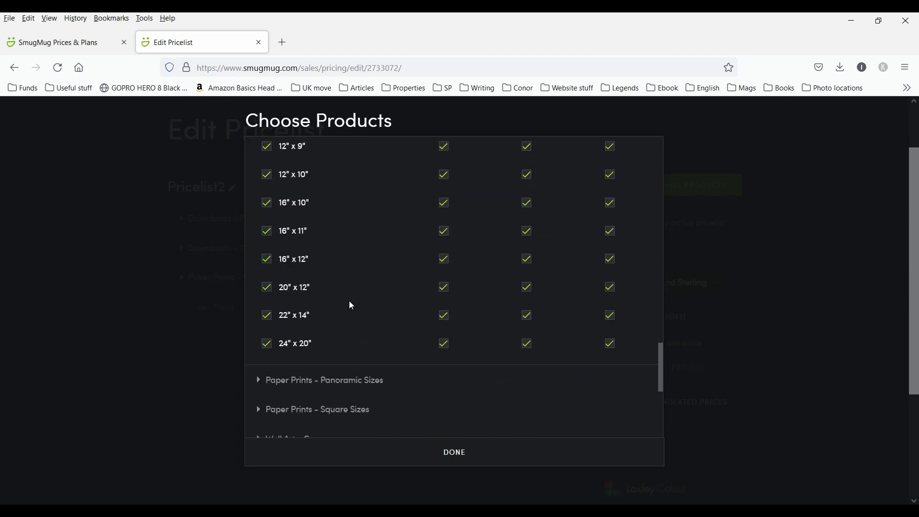
pyautogui.click(324, 238)
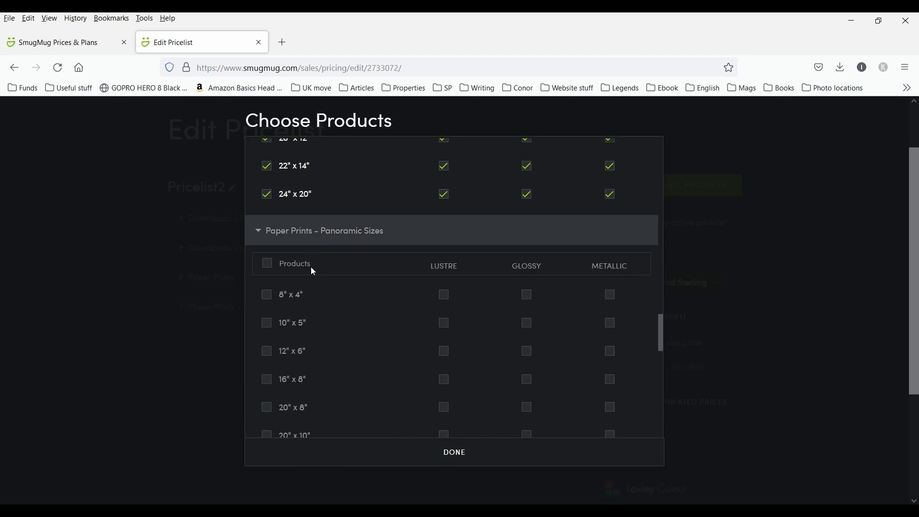
pyautogui.click(272, 267)
# Include all Paper Prints - Square Sizes products and all Wall Art - Canvas products.
pyautogui.scroll(-10, 274, 269)
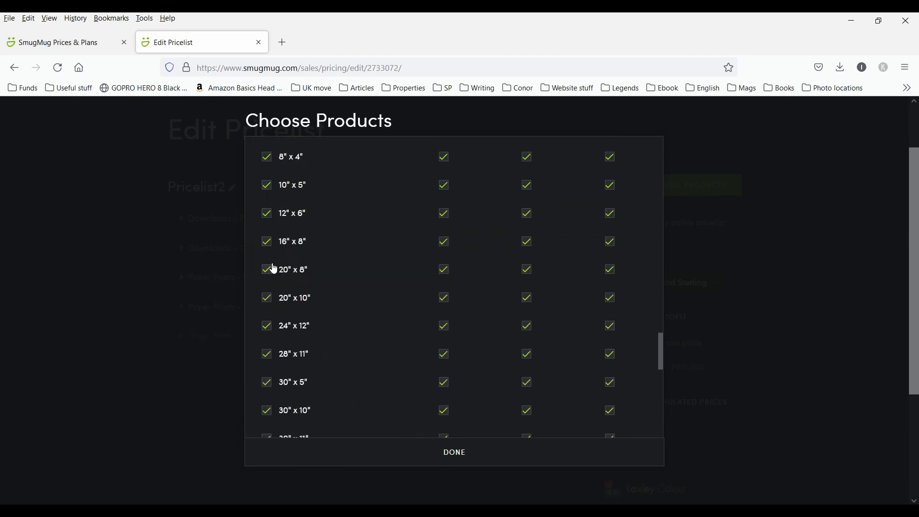
pyautogui.click(284, 235)
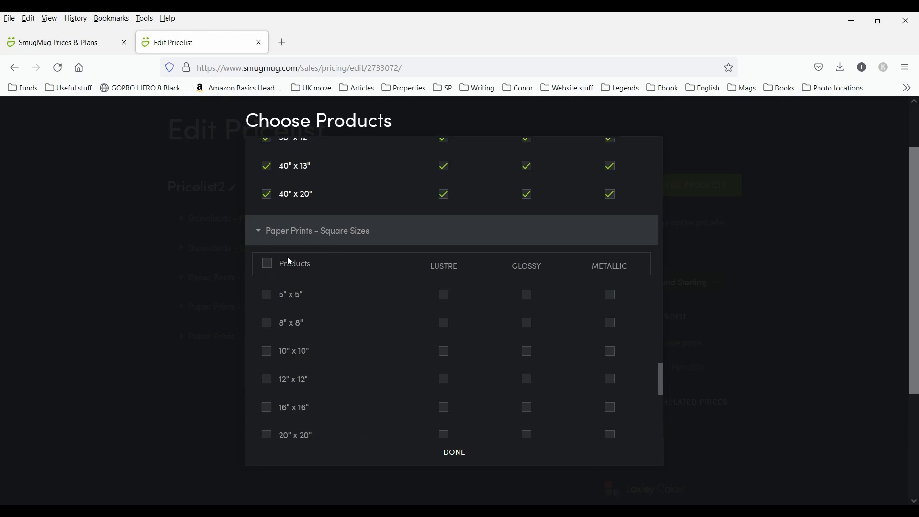
pyautogui.click(268, 266)
pyautogui.scroll(-5, 317, 260)
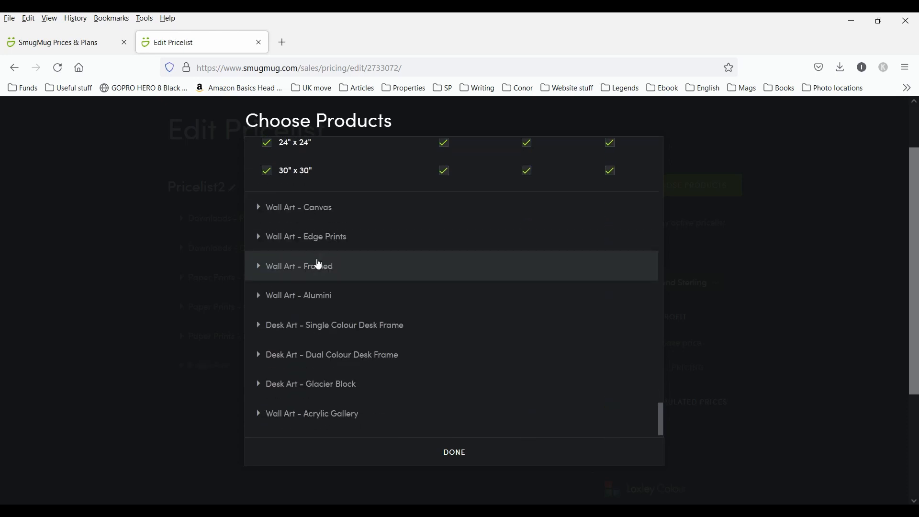
pyautogui.scroll(1, 301, 265)
pyautogui.click(304, 261)
pyautogui.click(269, 289)
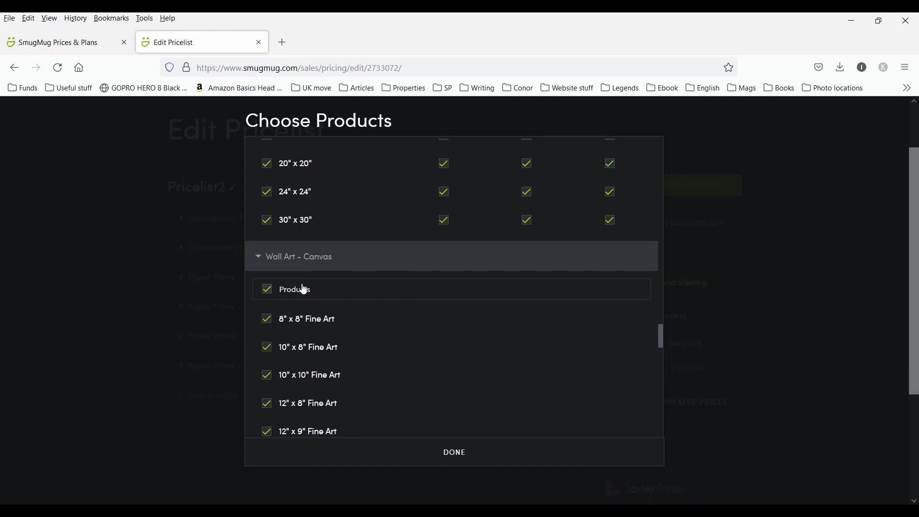
pyautogui.scroll(-5, 302, 290)
pyautogui.scroll(-14, 301, 290)
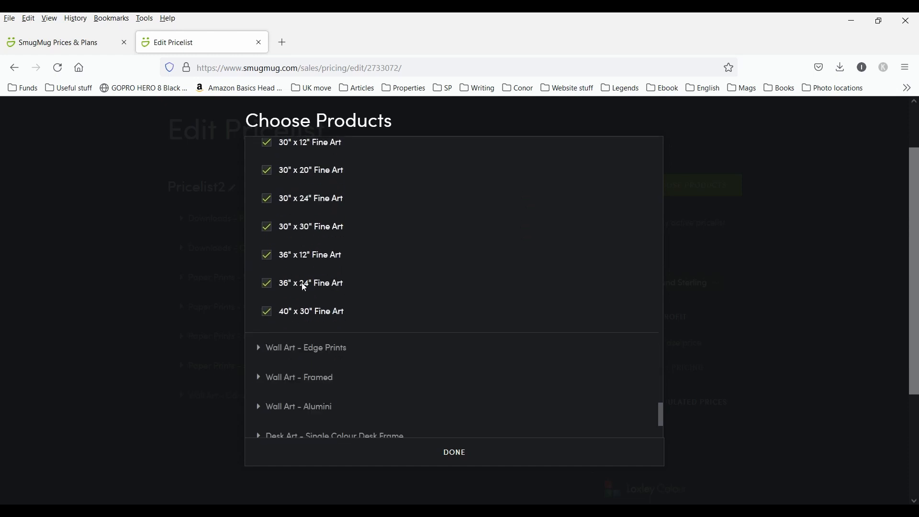
# Include all Wall Art - Edge Prints products and all Wall Art - Framed products in every variant.
pyautogui.click(300, 228)
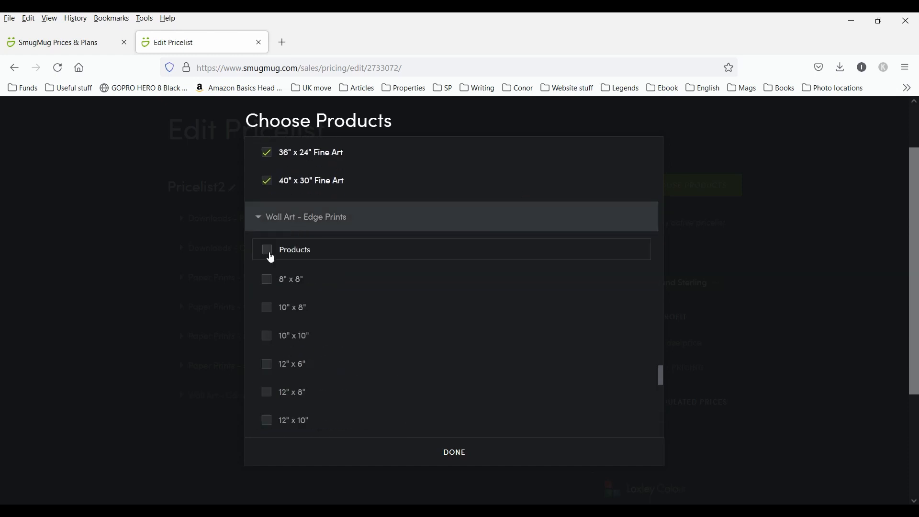
pyautogui.click(268, 249)
pyautogui.scroll(-8, 325, 251)
pyautogui.scroll(-3, 328, 256)
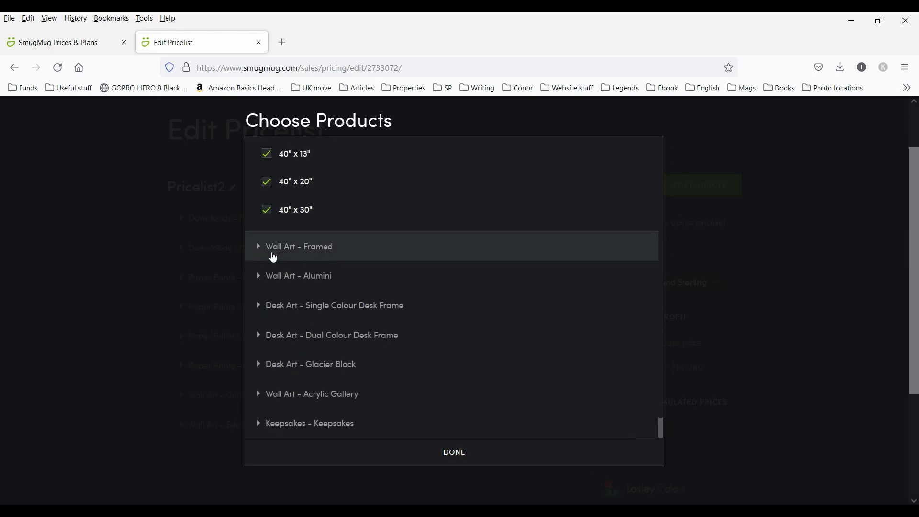
pyautogui.click(273, 255)
pyautogui.click(275, 283)
pyautogui.scroll(-8, 316, 276)
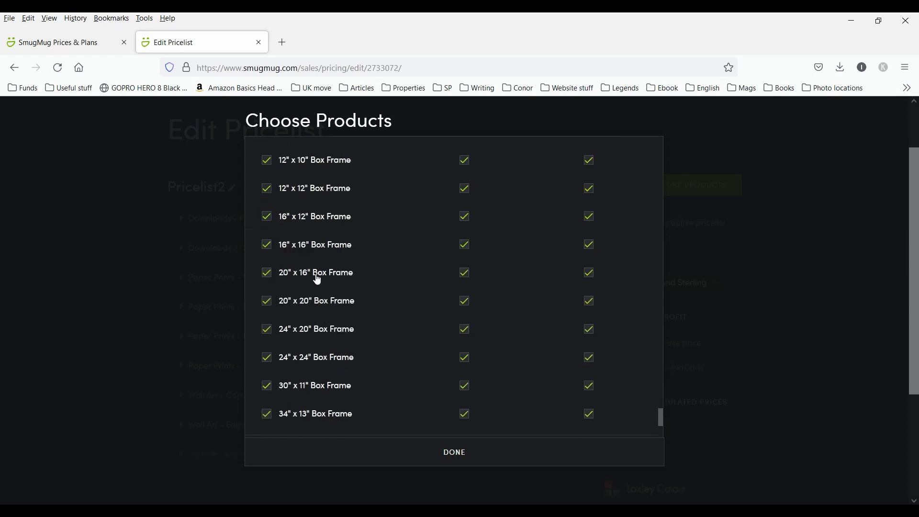
# Include all Wall Art - Alumini products and all Desk Art - Single Colour Desk Frame products in Black and Silver.
pyautogui.click(296, 278)
pyautogui.scroll(-2, 287, 278)
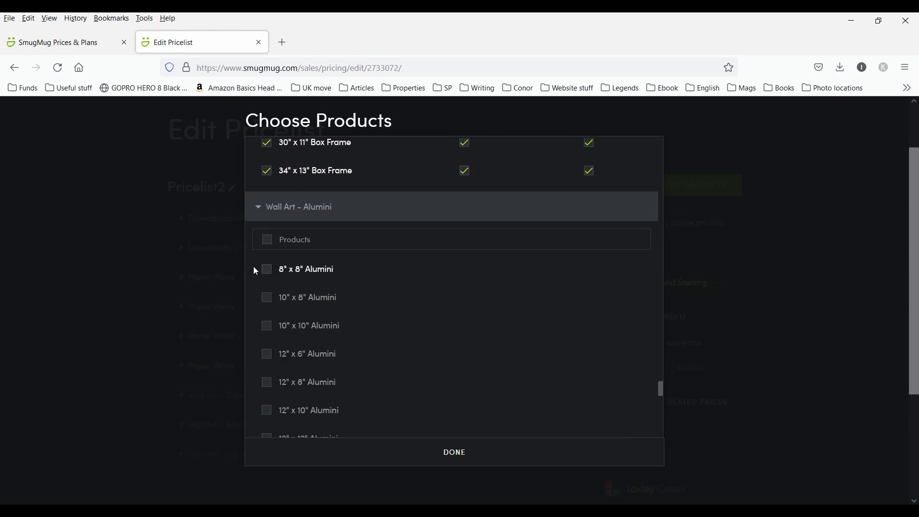
pyautogui.click(268, 241)
pyautogui.scroll(-15, 442, 263)
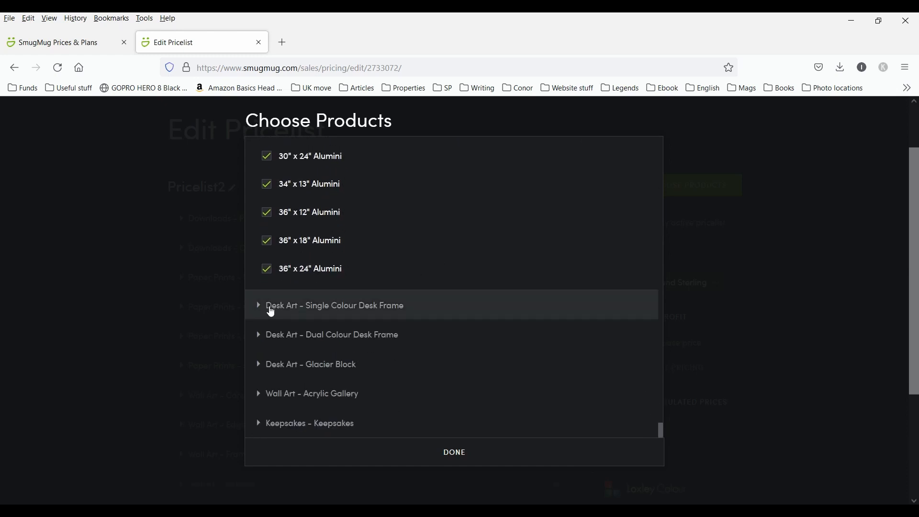
pyautogui.click(268, 306)
pyautogui.scroll(-2, 355, 287)
pyautogui.click(267, 270)
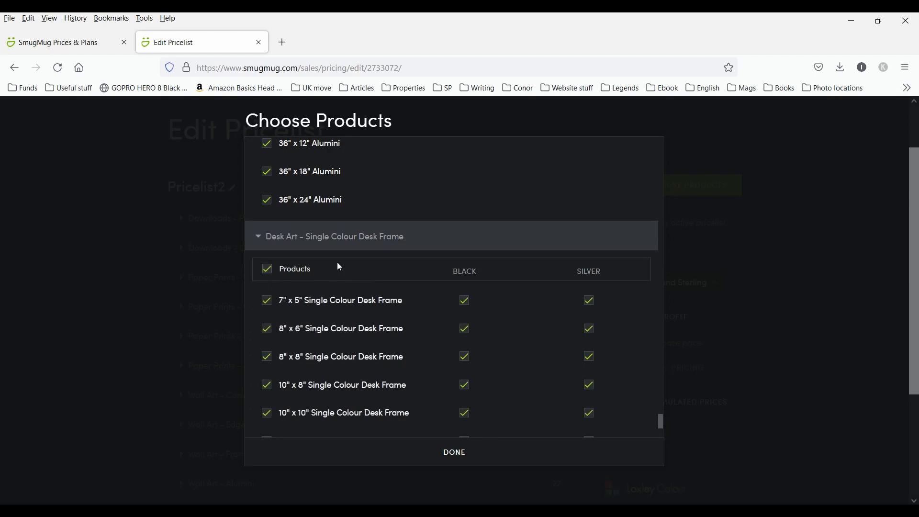
pyautogui.scroll(-3, 350, 266)
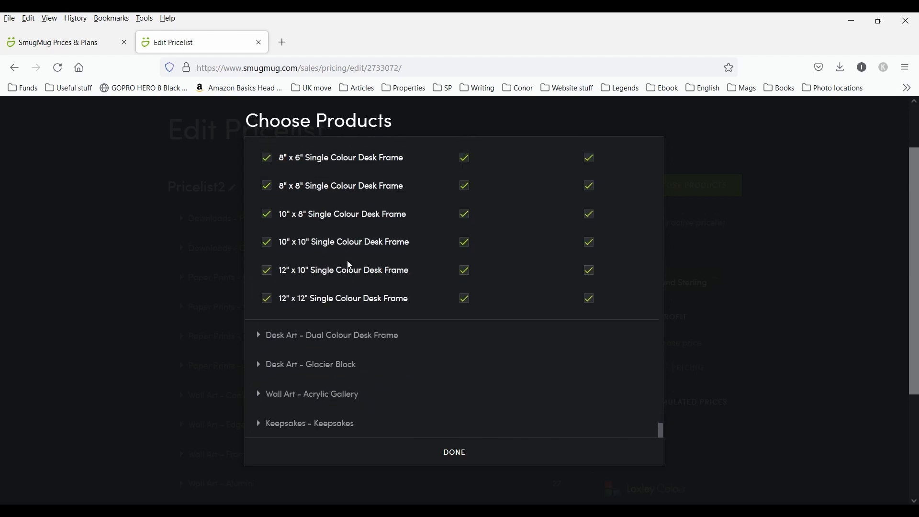
# Include all Desk Art - Dual Colour Desk Frame products in every colour combination and all Desk Art - Glacier Block products.
pyautogui.click(303, 334)
pyautogui.scroll(-3, 317, 309)
pyautogui.click(267, 230)
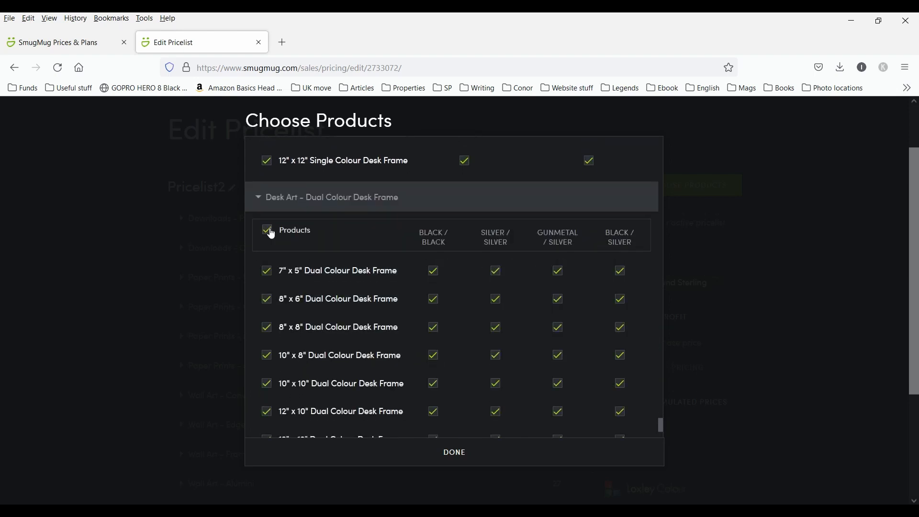
pyautogui.scroll(-3, 269, 237)
pyautogui.click(287, 369)
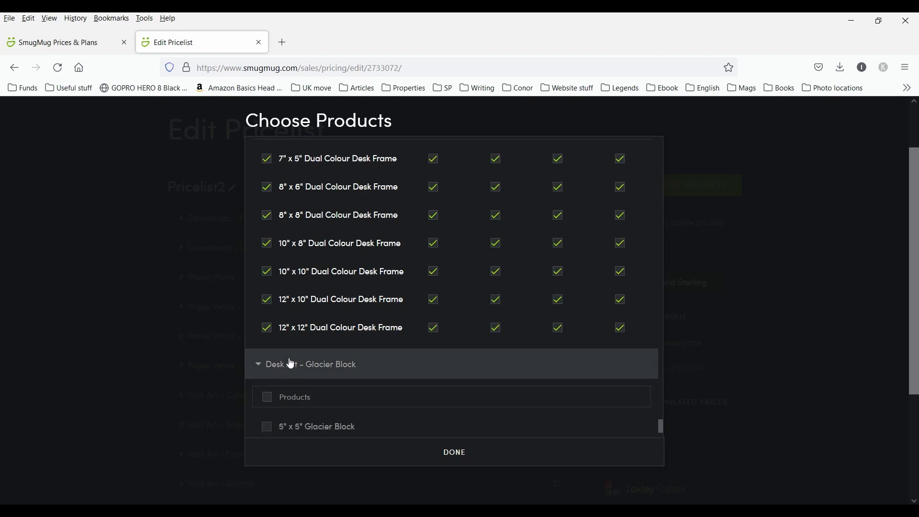
pyautogui.scroll(-3, 290, 366)
pyautogui.click(268, 260)
pyautogui.scroll(-1, 281, 269)
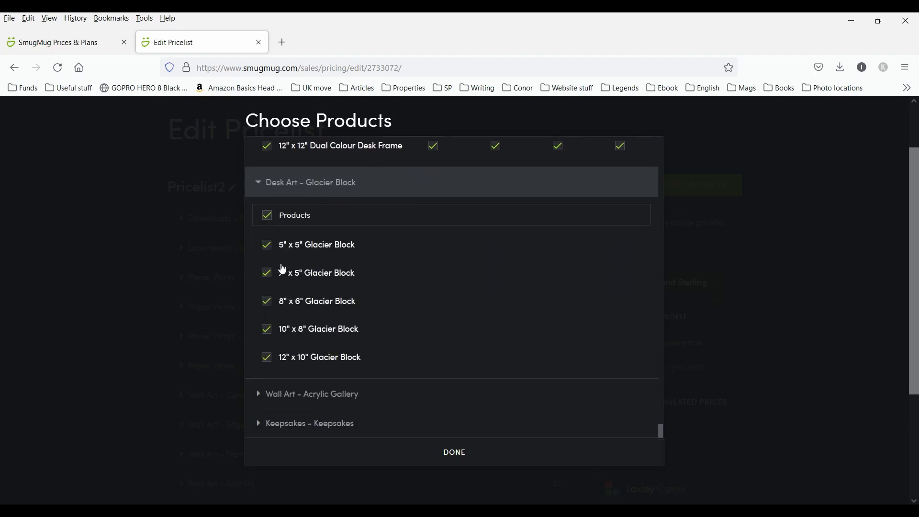
# Include all Wall Art - Acrylic Gallery products.
pyautogui.click(295, 399)
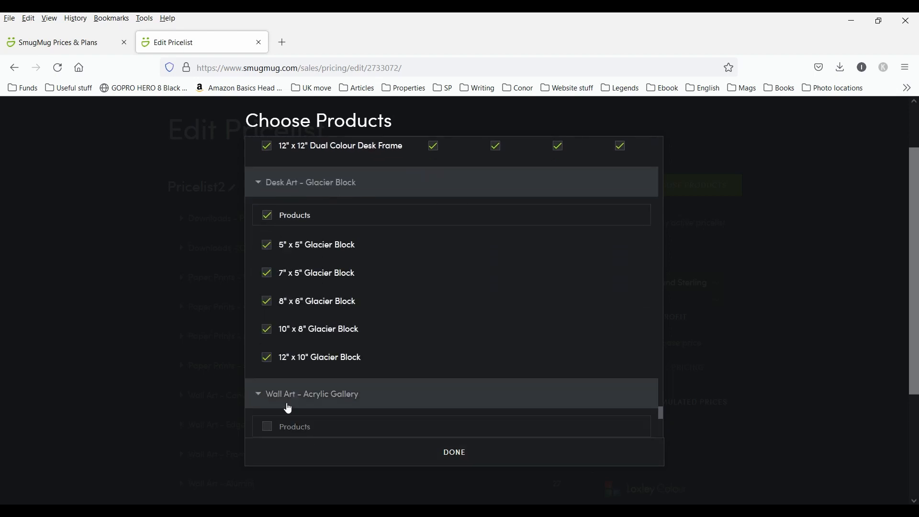
pyautogui.click(269, 426)
pyautogui.scroll(-10, 360, 365)
pyautogui.scroll(-5, 360, 364)
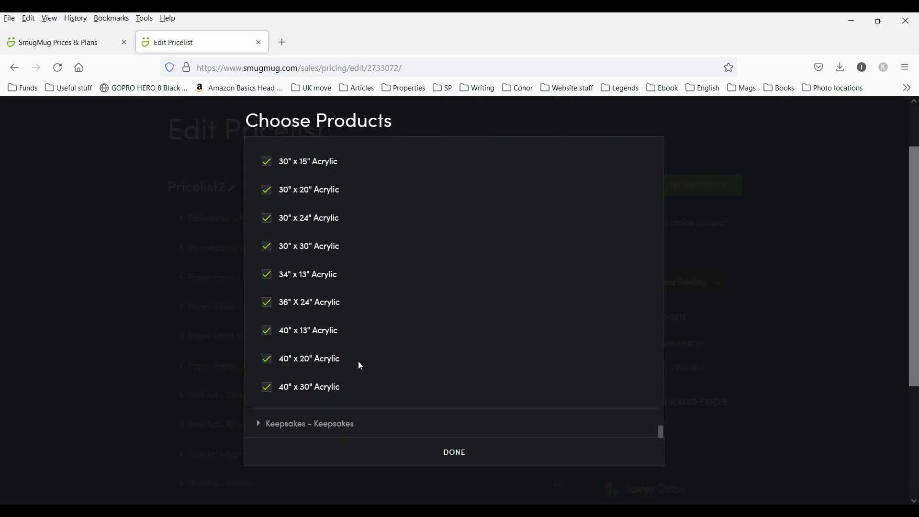
# Include all Keepsakes products and finish choosing products for the pricelist.
pyautogui.click(321, 424)
pyautogui.scroll(-4, 367, 377)
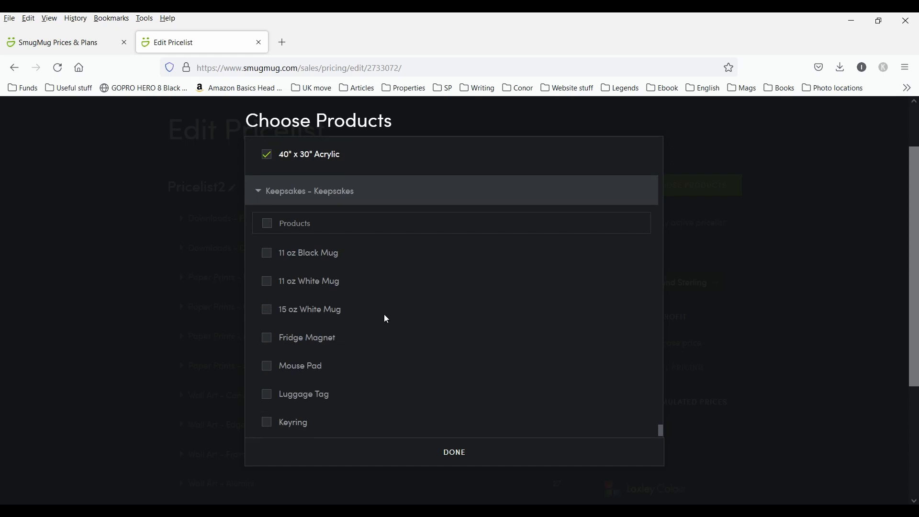
pyautogui.scroll(-1, 387, 319)
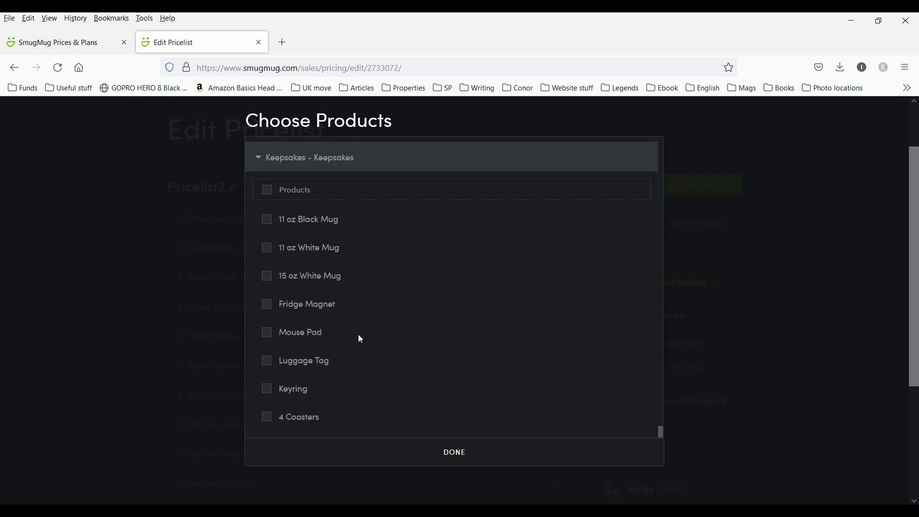
pyautogui.scroll(4, 359, 335)
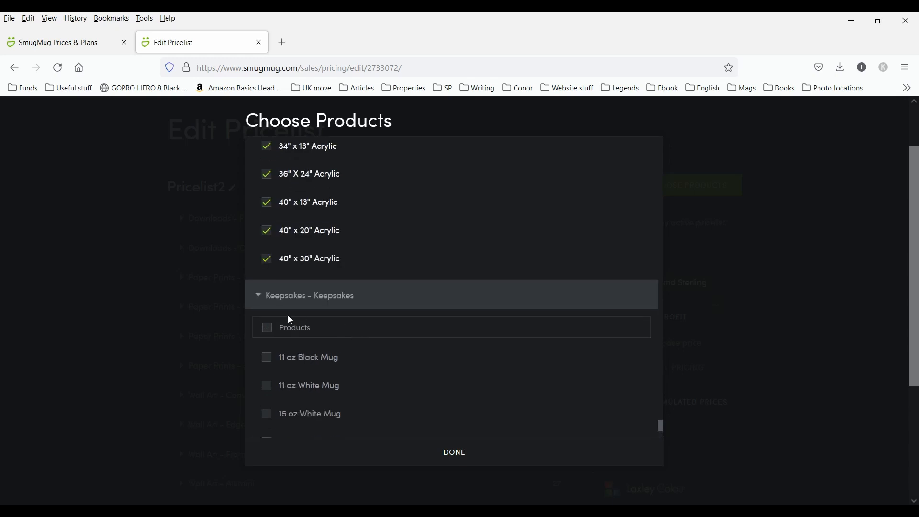
pyautogui.click(268, 331)
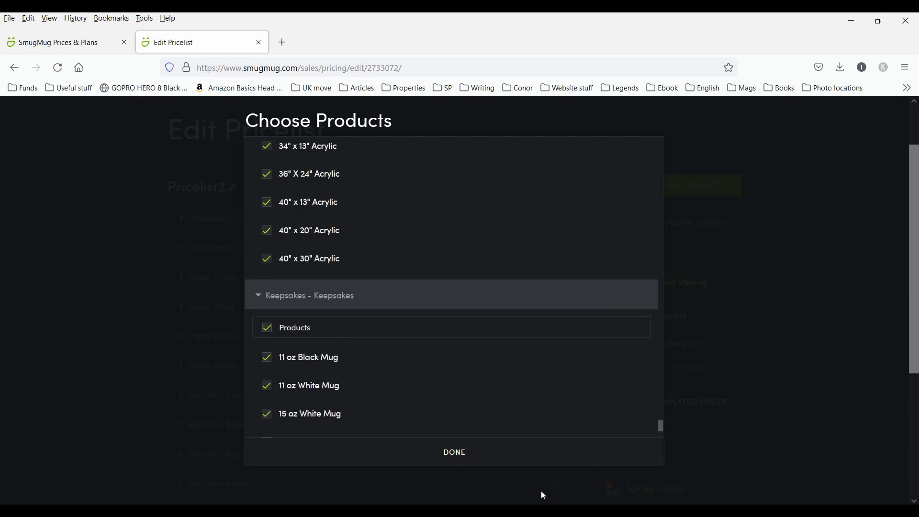
pyautogui.click(461, 455)
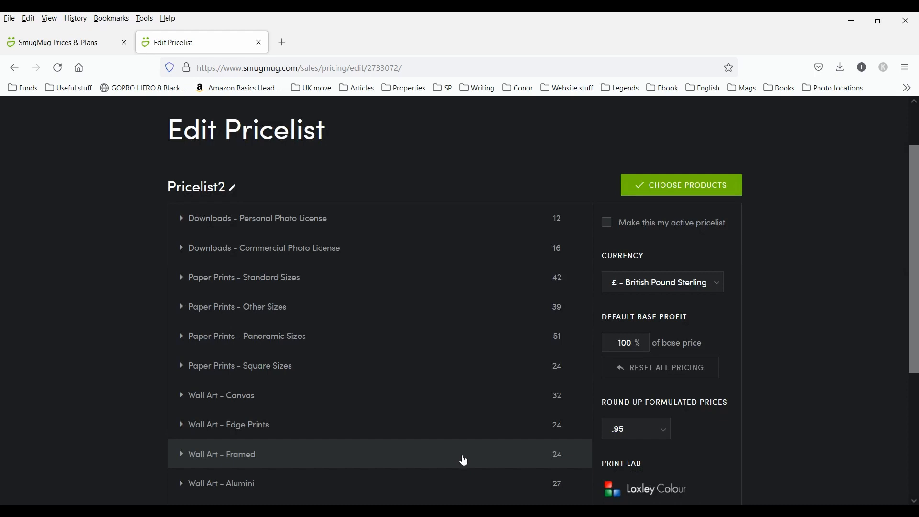
# Review the pricelist's product categories and show the 6" x 4" pricing under Paper Prints - Standard Sizes.
pyautogui.scroll(-4, 422, 296)
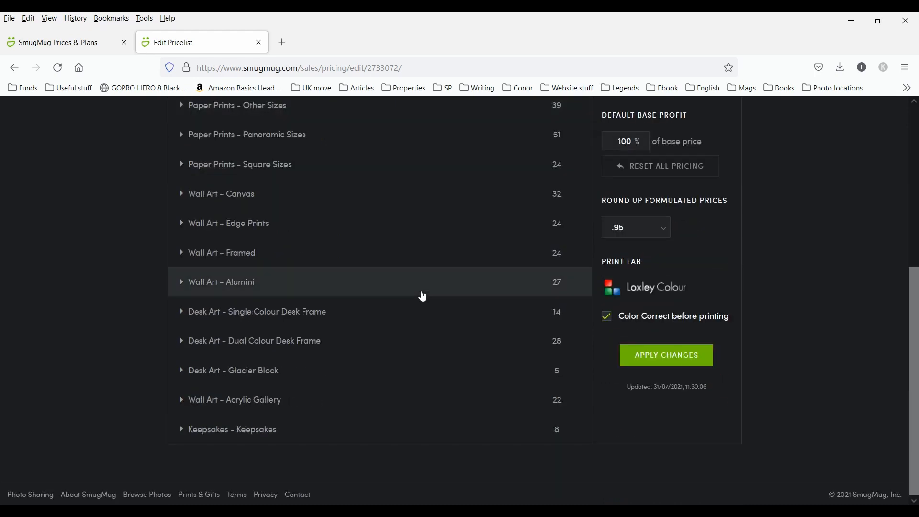
pyautogui.scroll(5, 423, 296)
pyautogui.scroll(-3, 422, 297)
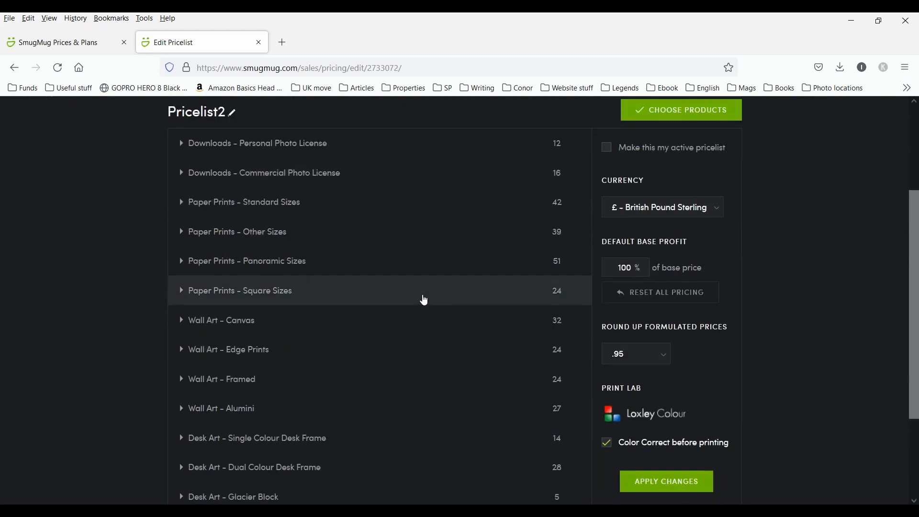
pyautogui.scroll(-1, 787, 360)
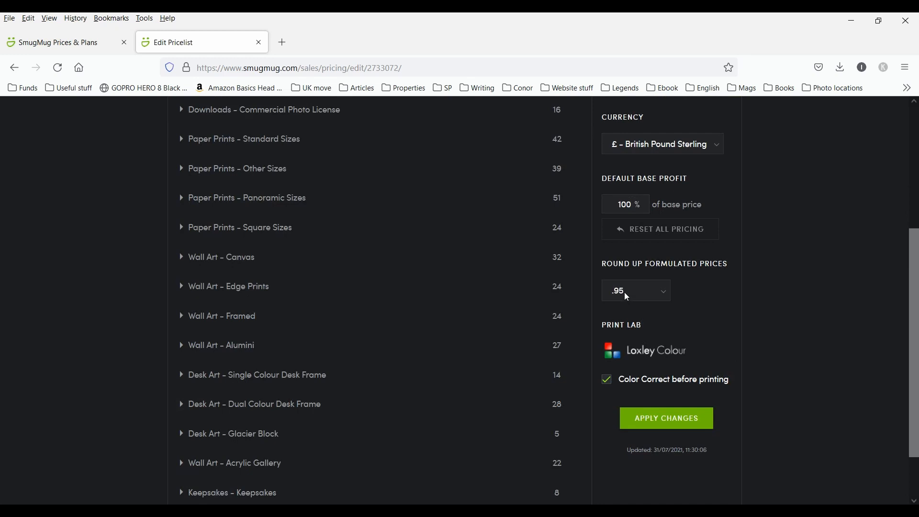
pyautogui.scroll(4, 627, 297)
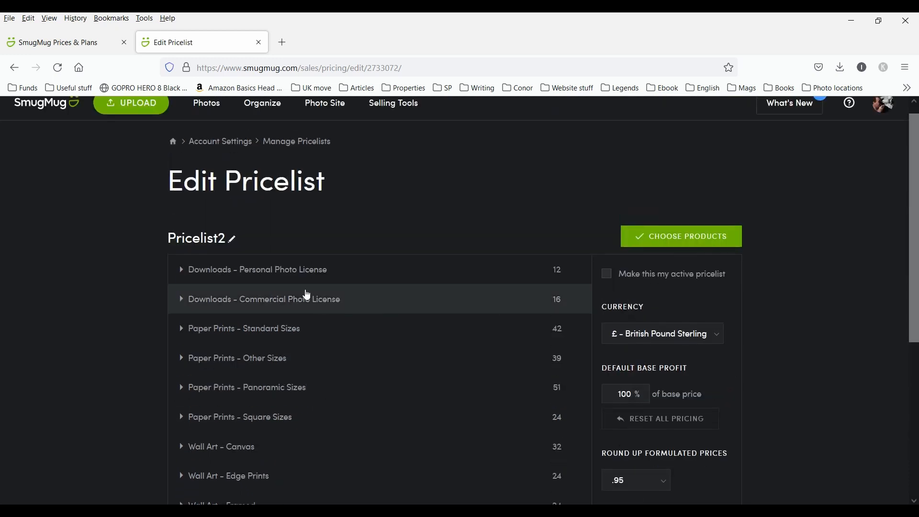
pyautogui.scroll(-2, 265, 283)
pyautogui.click(260, 272)
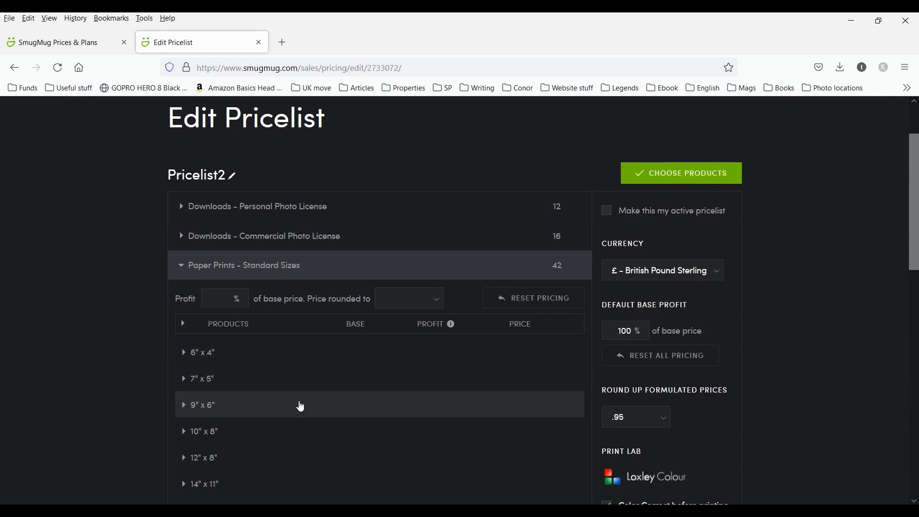
pyautogui.click(240, 357)
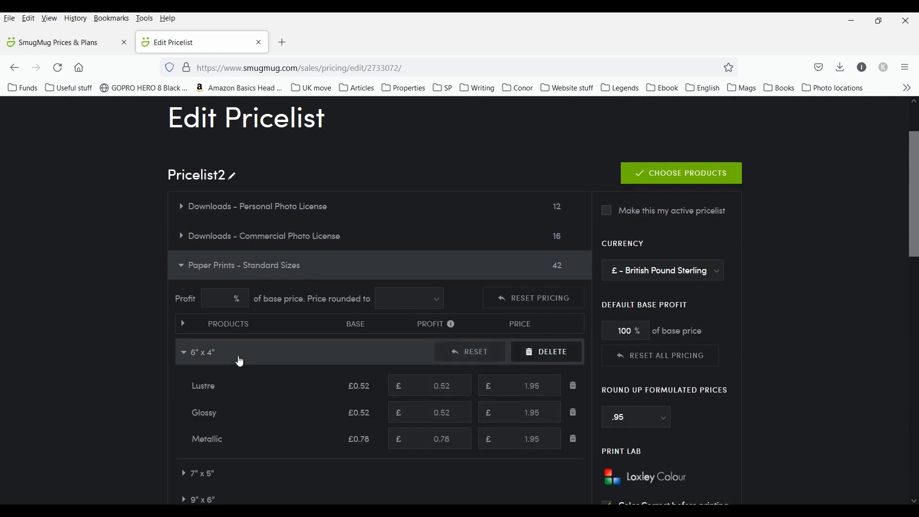
pyautogui.scroll(-2, 240, 362)
pyautogui.scroll(-2, 237, 356)
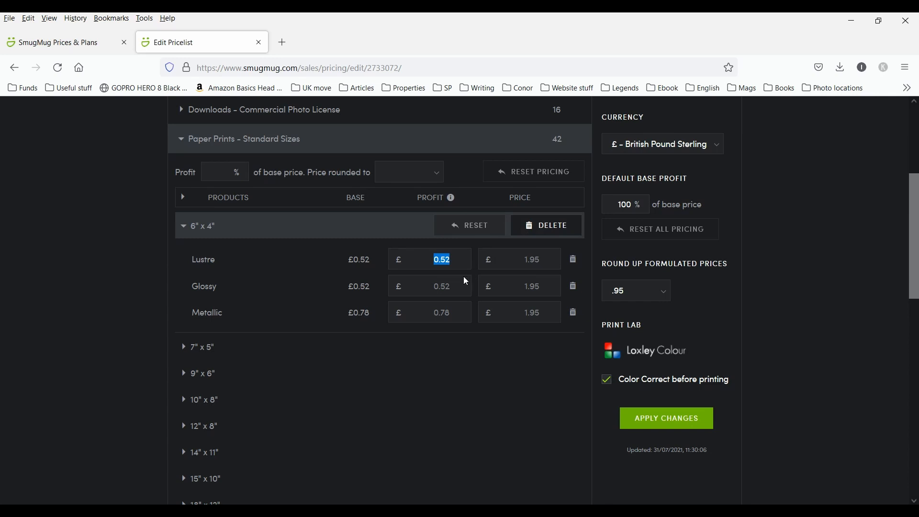
# Switch off price rounding for the Paper Prints - Standard Sizes category with Don't Round.
pyautogui.click(290, 288)
pyautogui.scroll(2, 238, 183)
pyautogui.click(224, 238)
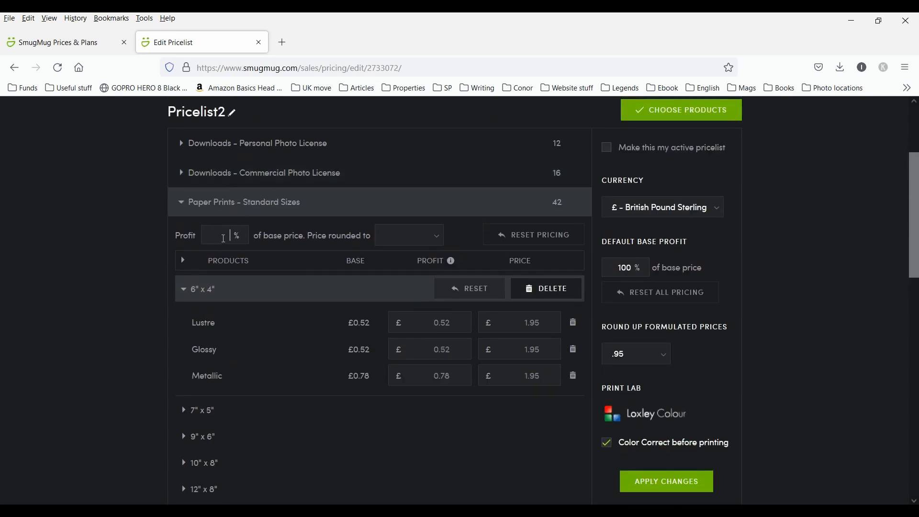
pyautogui.click(434, 241)
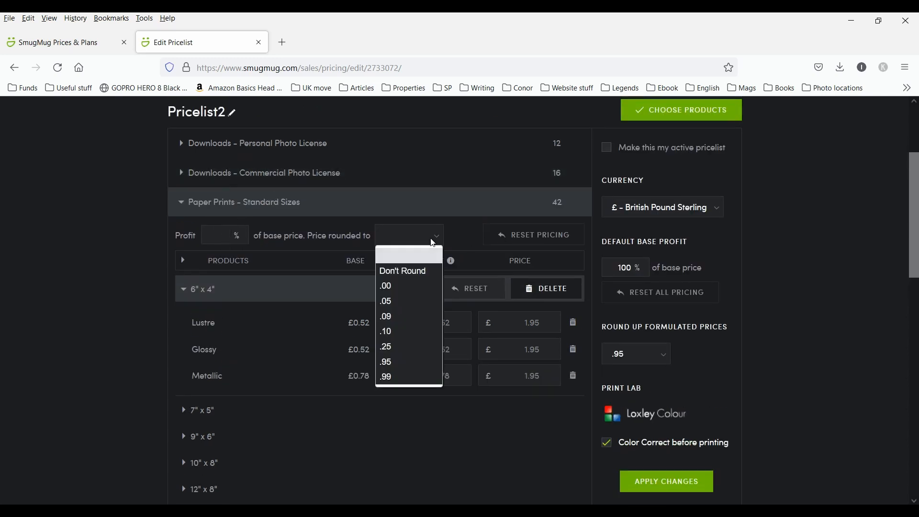
pyautogui.click(425, 272)
pyautogui.scroll(-2, 587, 353)
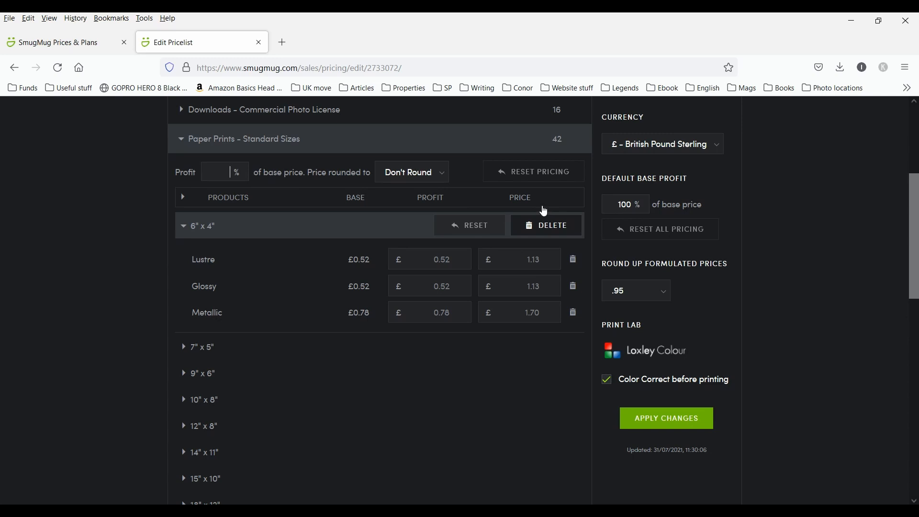
# Try a 200% profit for Paper Prints - Standard Sizes, clear it, and round the category's prices to .95.
pyautogui.write('200')
pyautogui.click(285, 173)
pyautogui.moveTo(230, 173); pyautogui.dragTo(205, 175)
pyautogui.click(400, 180)
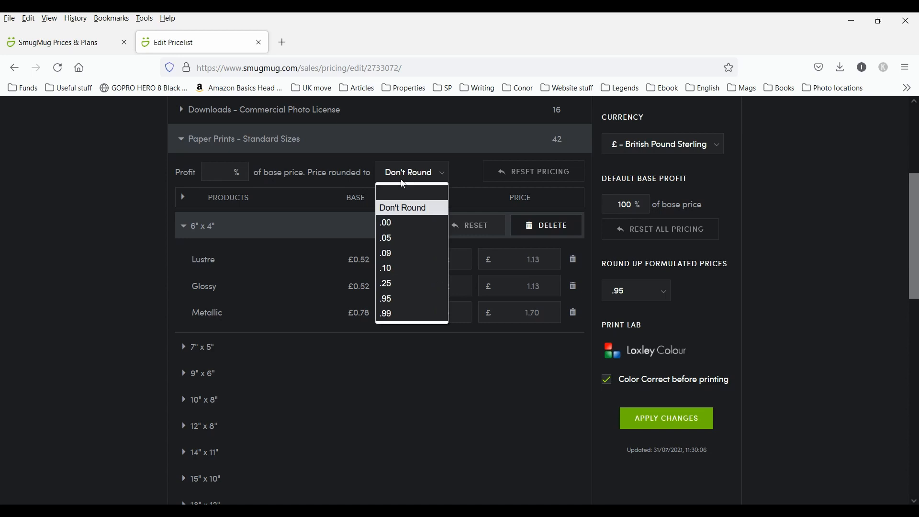
pyautogui.click(404, 300)
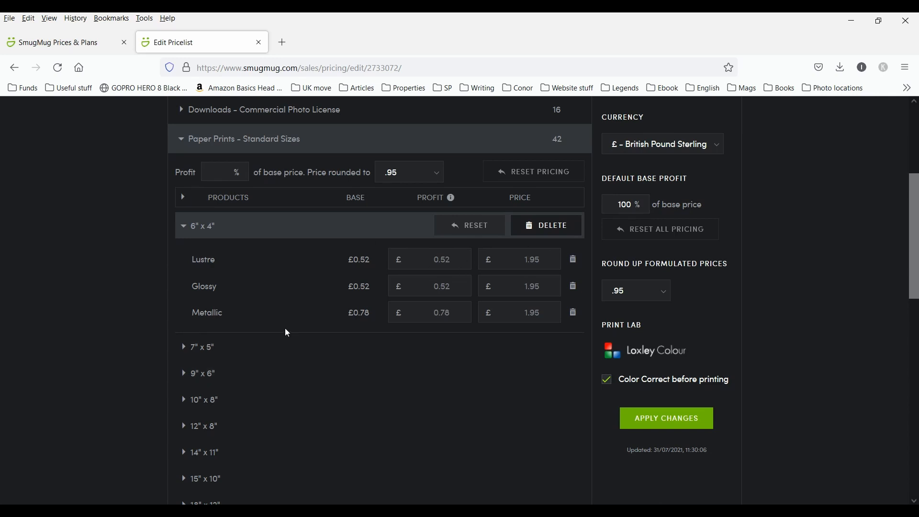
# Set the profit of the 6" x 4" Lustre print to £0.70, correcting a mistaken entry of 70.
pyautogui.doubleClick(450, 262)
pyautogui.doubleClick(533, 259)
pyautogui.doubleClick(442, 261)
pyautogui.write('70')
pyautogui.press('Return')
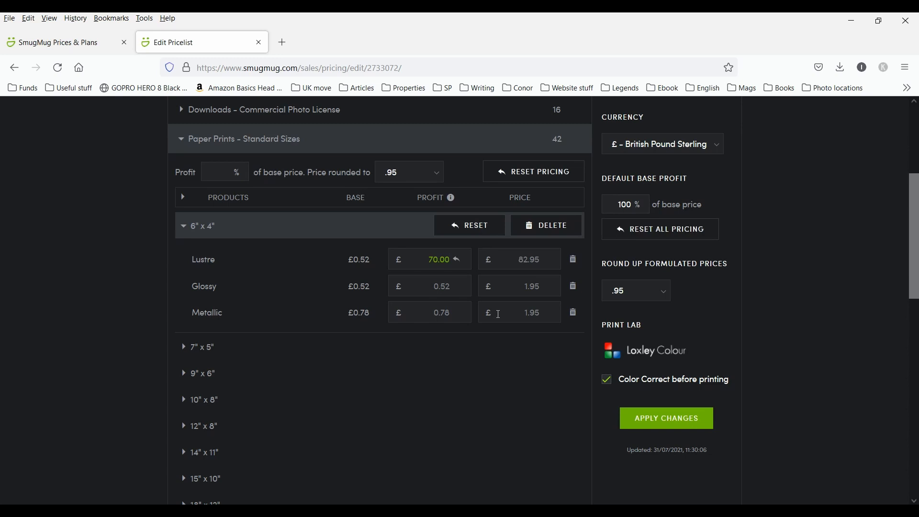
pyautogui.click(438, 259)
pyautogui.write('.70')
pyautogui.press('Return')
# Set the profit of the 6" x 4" prints to £0.65 for Glossy and £0.80 for Metallic.
pyautogui.click(444, 288)
pyautogui.press('BackSpace')
pyautogui.write('.65')
pyautogui.click(614, 324)
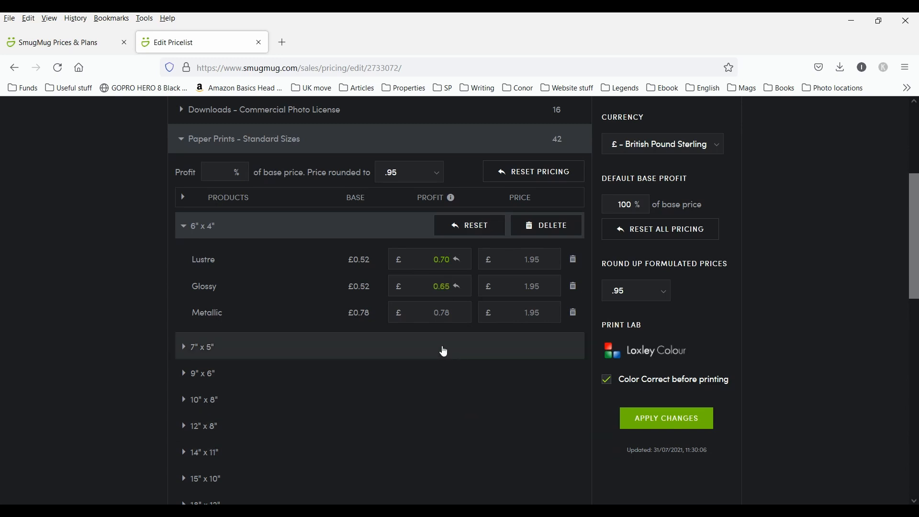
pyautogui.click(445, 318)
pyautogui.press('BackSpace')
pyautogui.write('.80')
pyautogui.press('Return')
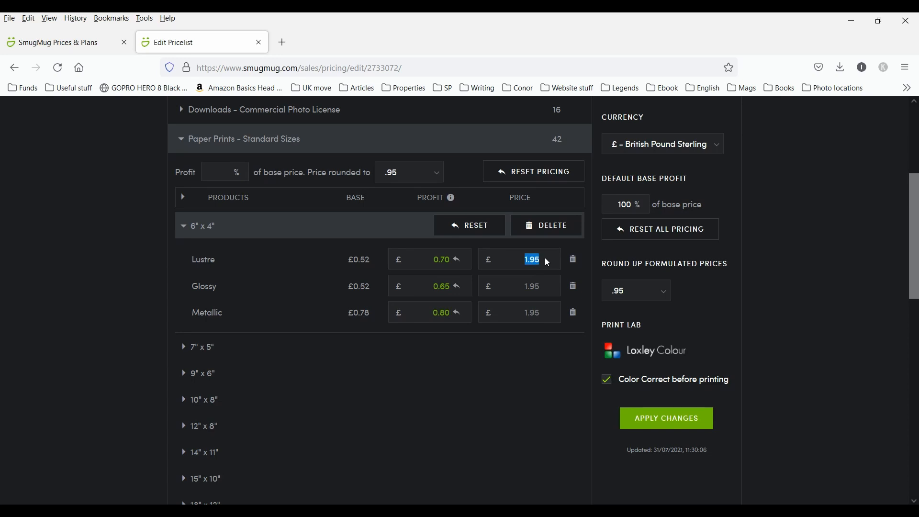
# Try fixed prices of 100 and 1.00 for the 6" x 4" Lustre print.
pyautogui.click(545, 257)
pyautogui.write('100')
pyautogui.press('Return')
pyautogui.doubleClick(539, 261)
pyautogui.write('1.00')
pyautogui.press('Return')
# Try a price of 1.2 for the 6" x 4" Lustre print and return it to default pricing.
pyautogui.click(532, 260)
pyautogui.write('1.')
pyautogui.write('2')
pyautogui.doubleClick(539, 283)
pyautogui.click(532, 261)
pyautogui.doubleClick(531, 261)
pyautogui.click(547, 260)
# Set the price rounding of the Paper Prints - Standard Sizes category to Don't Round.
pyautogui.doubleClick(448, 260)
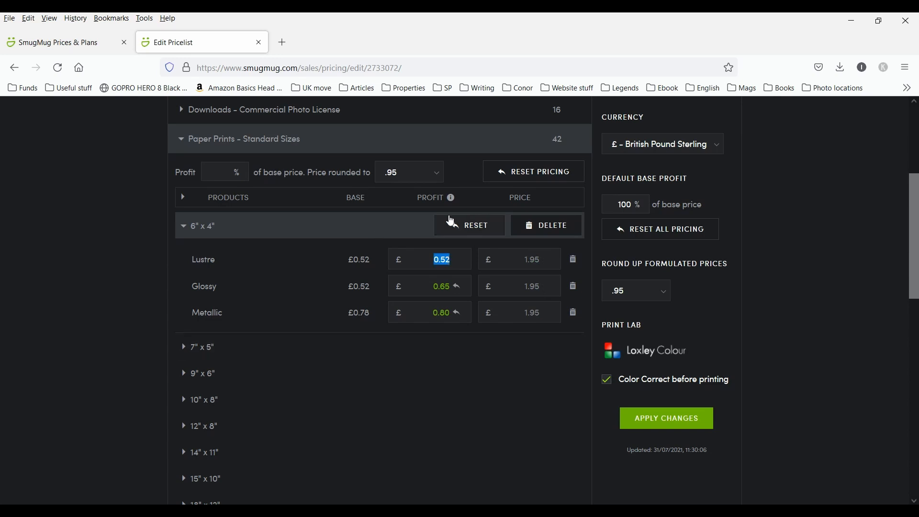
pyautogui.click(431, 175)
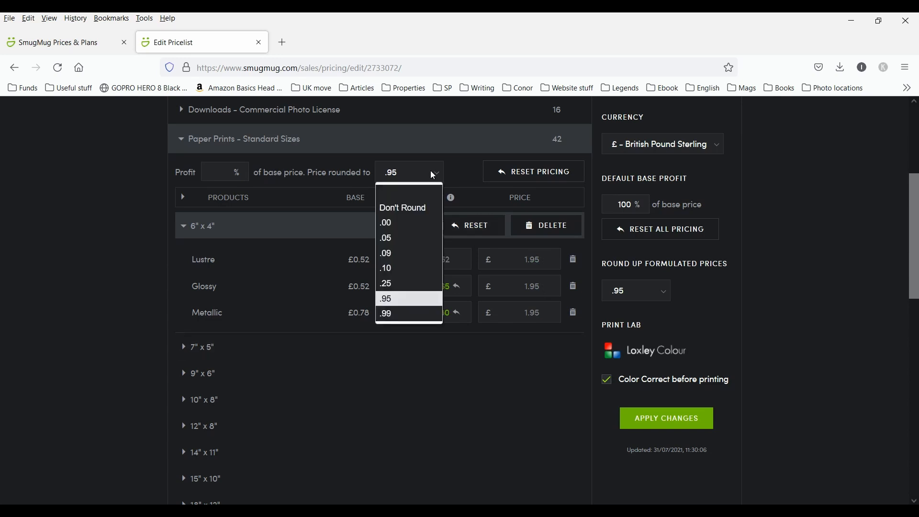
pyautogui.click(421, 206)
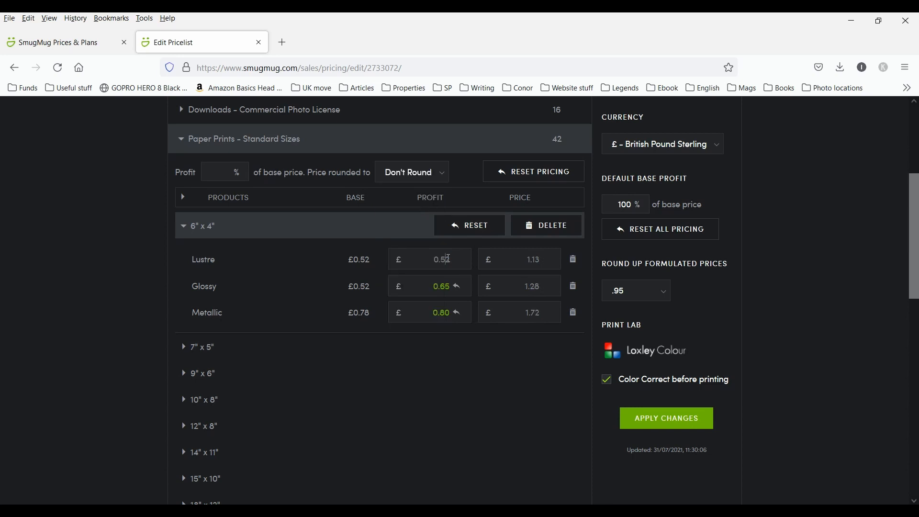
# Set the profit of the 6" x 4" Lustre print to £0.70.
pyautogui.press('BackSpace')
pyautogui.write('0.70')
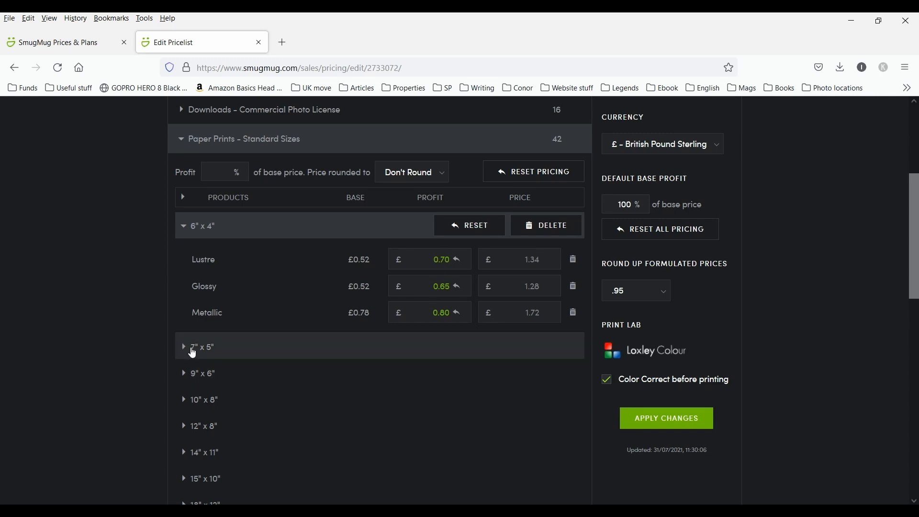
# Set the profit of the 40" x 30" Lustre, Glossy and Metallic prints in Paper Prints - Standard Sizes to £60 each.
pyautogui.scroll(-5, 279, 447)
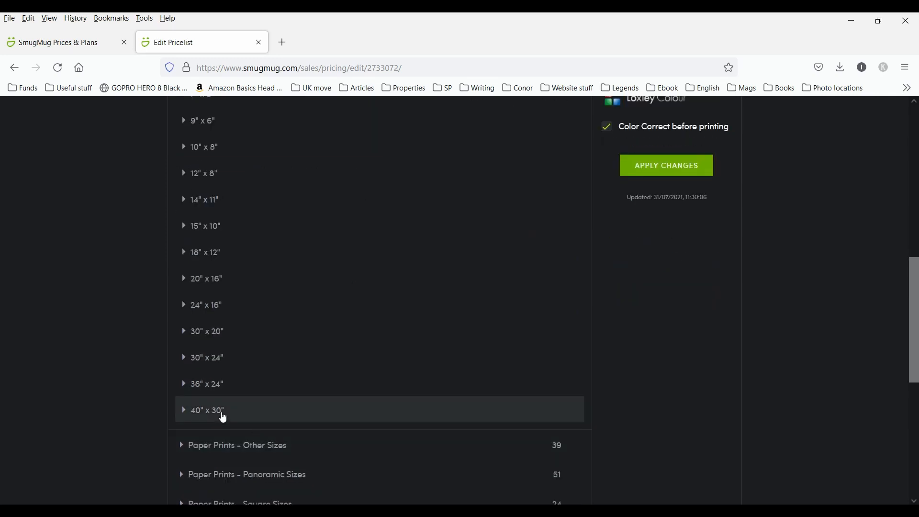
pyautogui.click(223, 418)
pyautogui.scroll(-4, 295, 408)
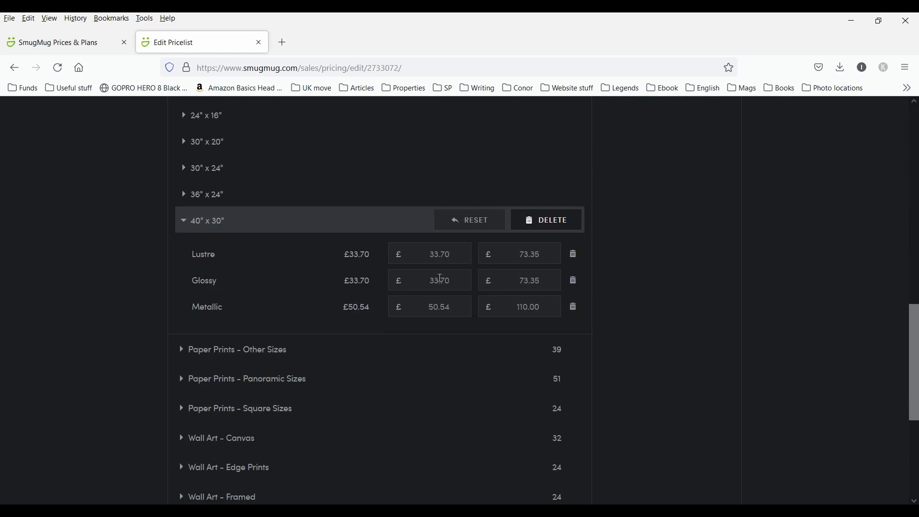
pyautogui.scroll(6, 649, 246)
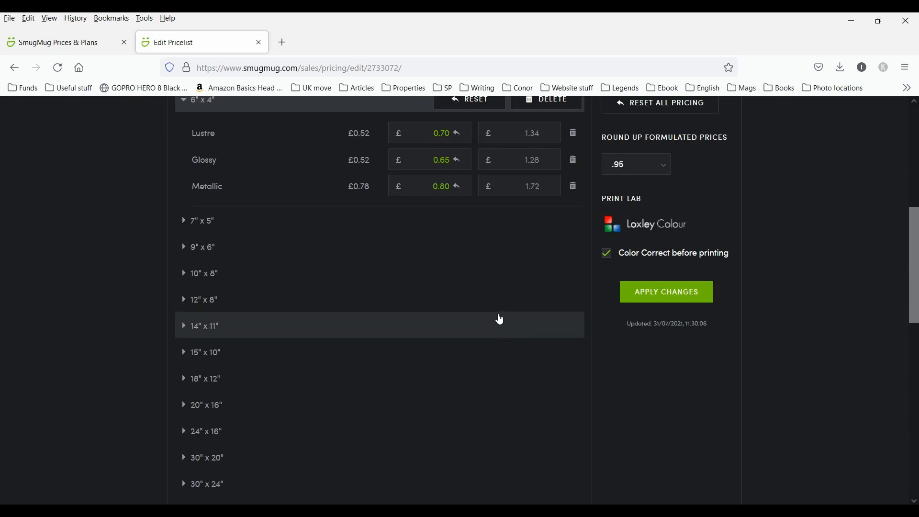
pyautogui.scroll(-5, 499, 317)
pyautogui.scroll(-1, 500, 316)
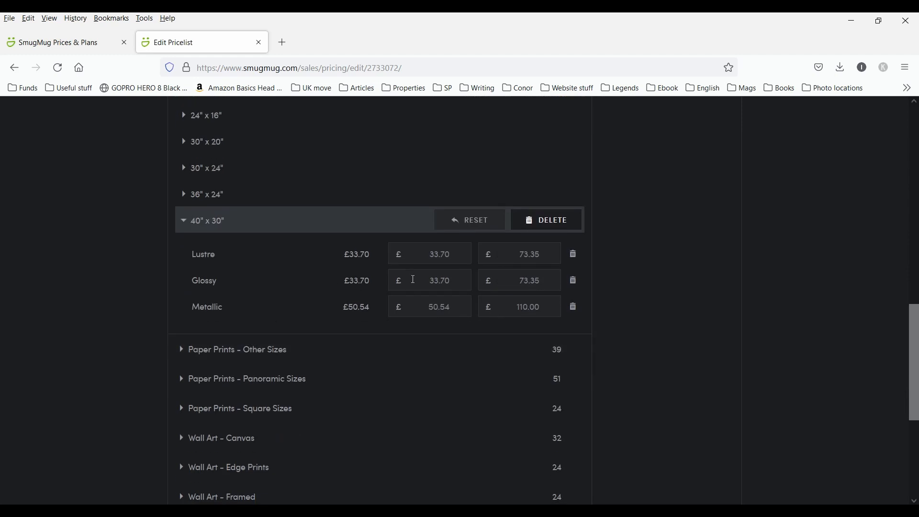
pyautogui.doubleClick(441, 255)
pyautogui.write('60')
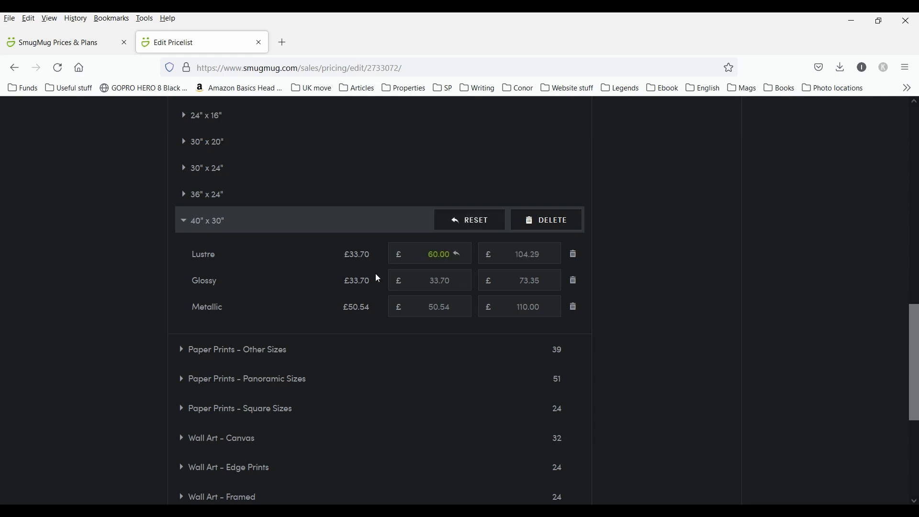
pyautogui.click(428, 280)
pyautogui.write('60')
pyautogui.click(444, 307)
pyautogui.write('60')
# Try Don't Round for the Paper Prints - Other Sizes category, and set its price rounding to .95.
pyautogui.scroll(20, 538, 269)
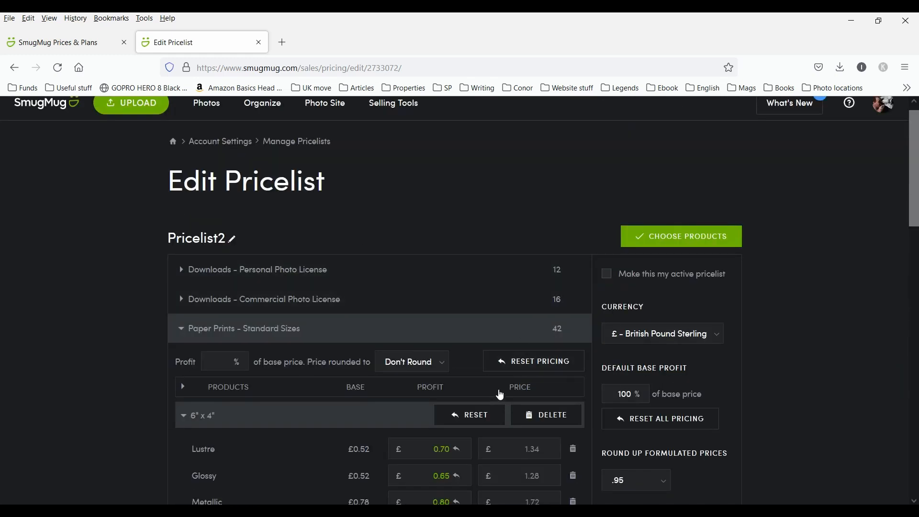
pyautogui.scroll(-3, 441, 372)
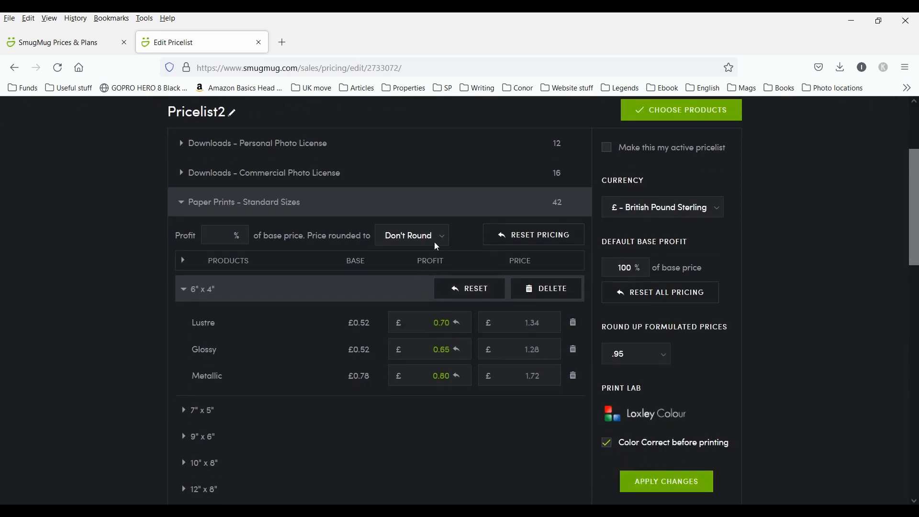
pyautogui.scroll(-15, 442, 338)
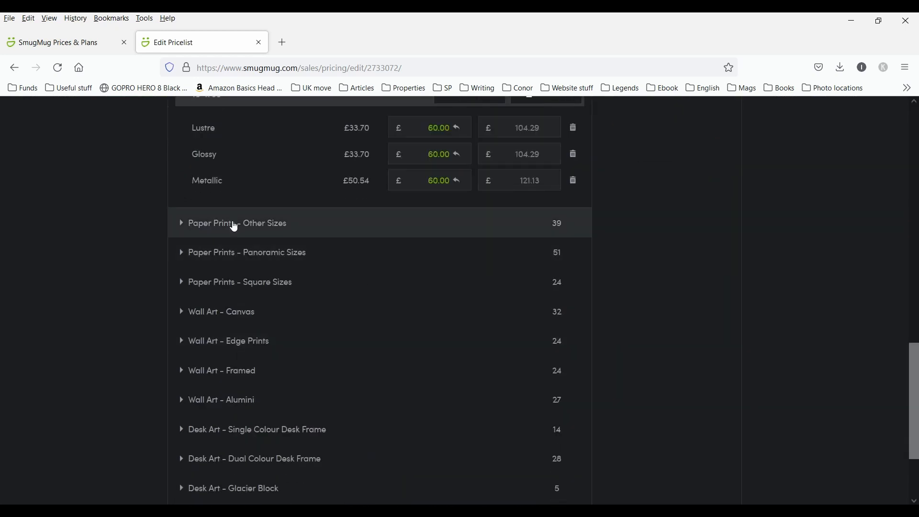
pyautogui.click(235, 226)
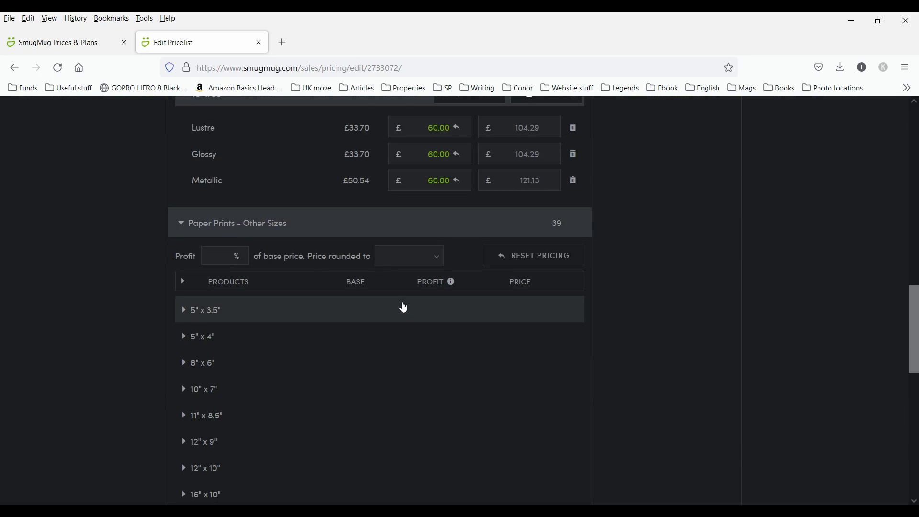
pyautogui.click(383, 316)
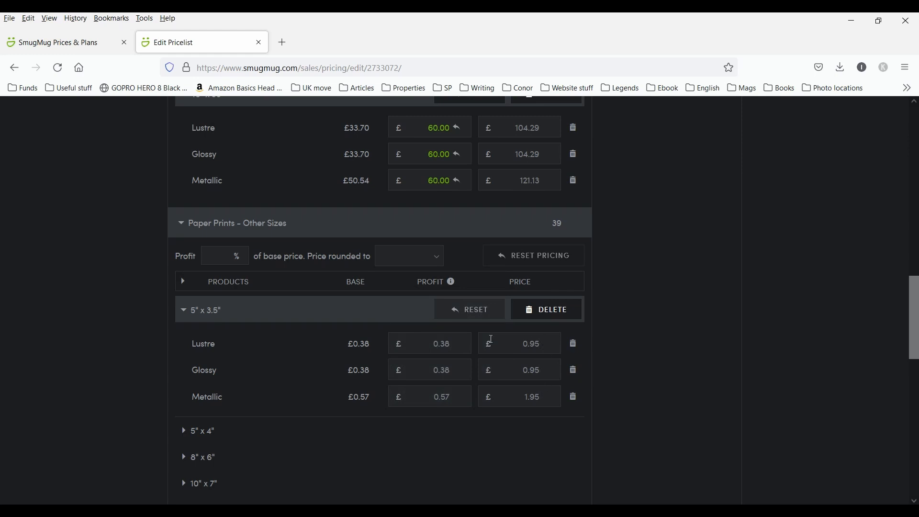
pyautogui.scroll(2, 324, 272)
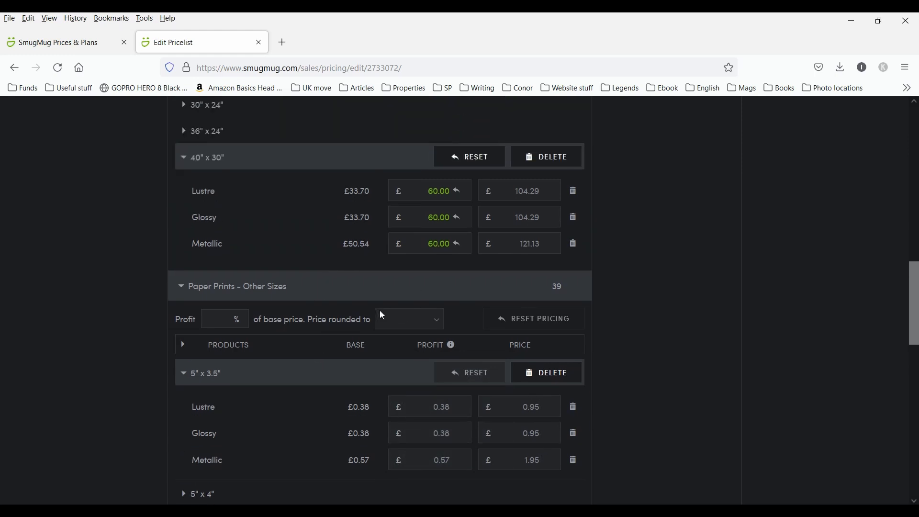
pyautogui.click(427, 320)
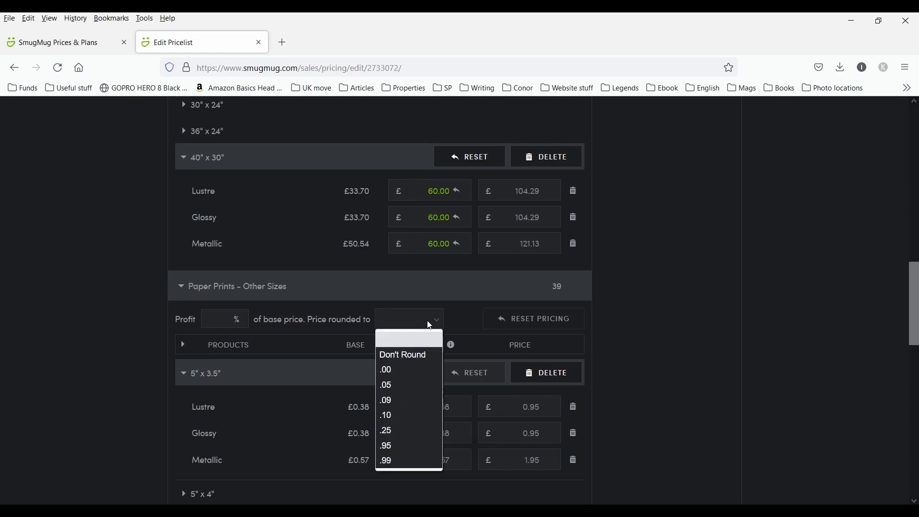
pyautogui.click(422, 356)
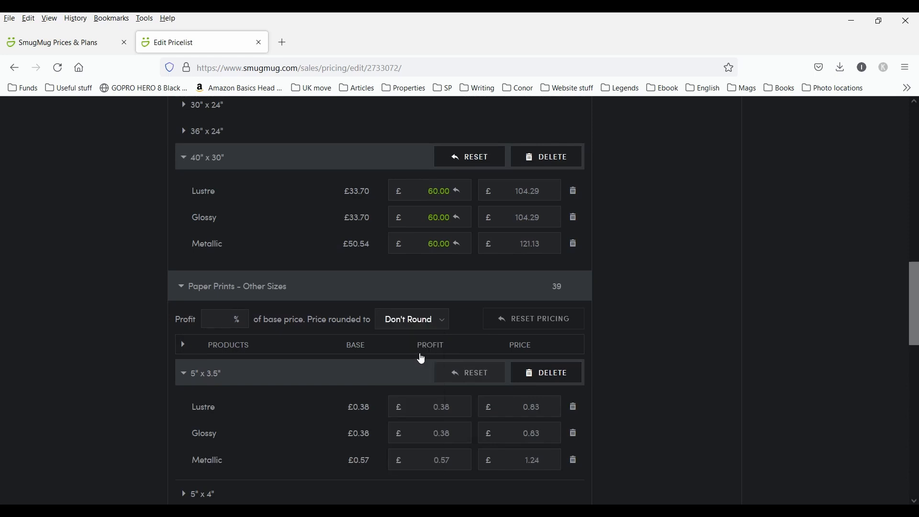
pyautogui.click(425, 320)
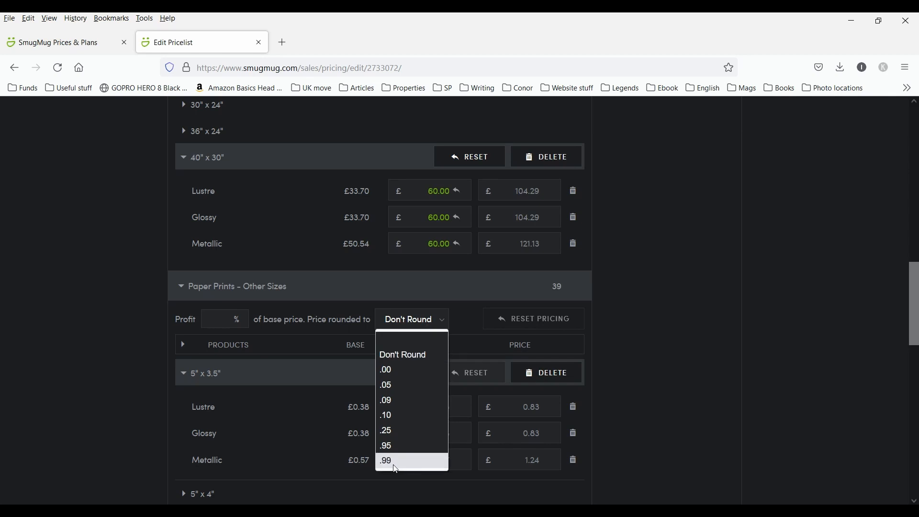
pyautogui.click(397, 446)
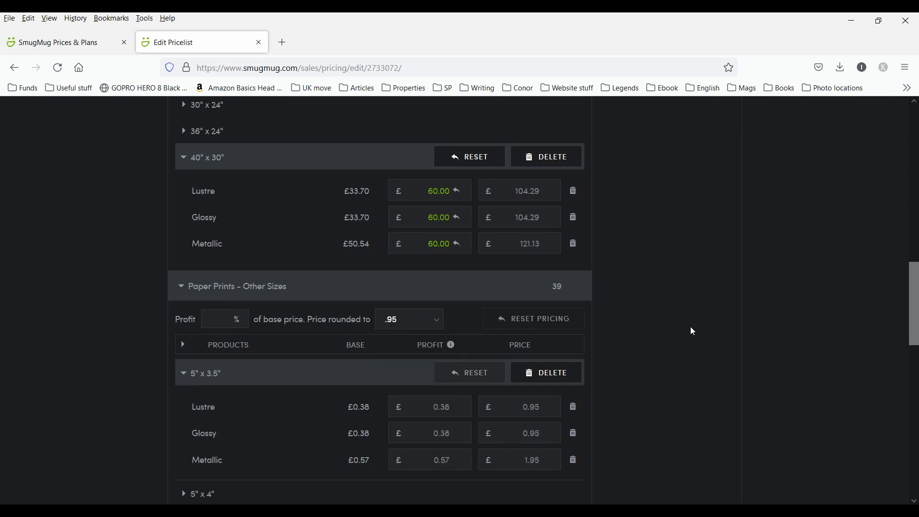
# Examine the base, profit and price of the 7" x 5" Dual Colour Desk Frame variants in the Desk Art category.
pyautogui.scroll(-10, 383, 322)
pyautogui.scroll(-4, 386, 328)
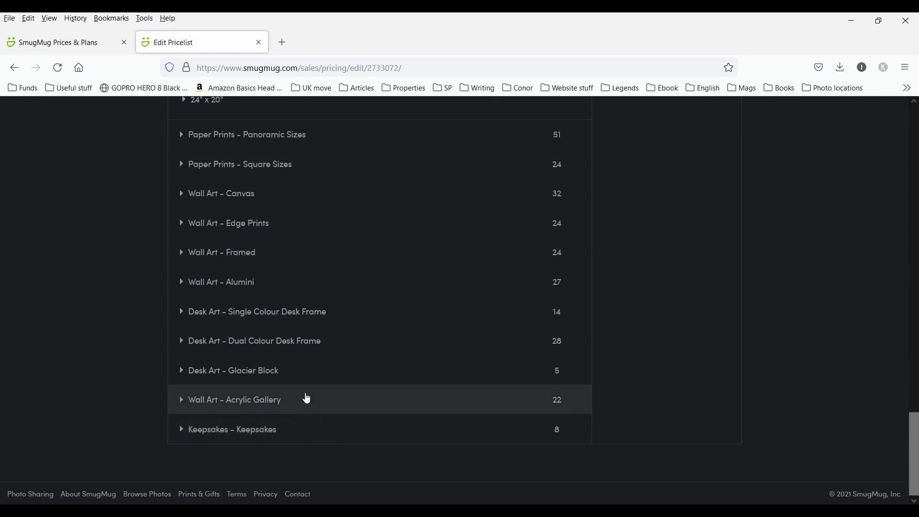
pyautogui.click(305, 345)
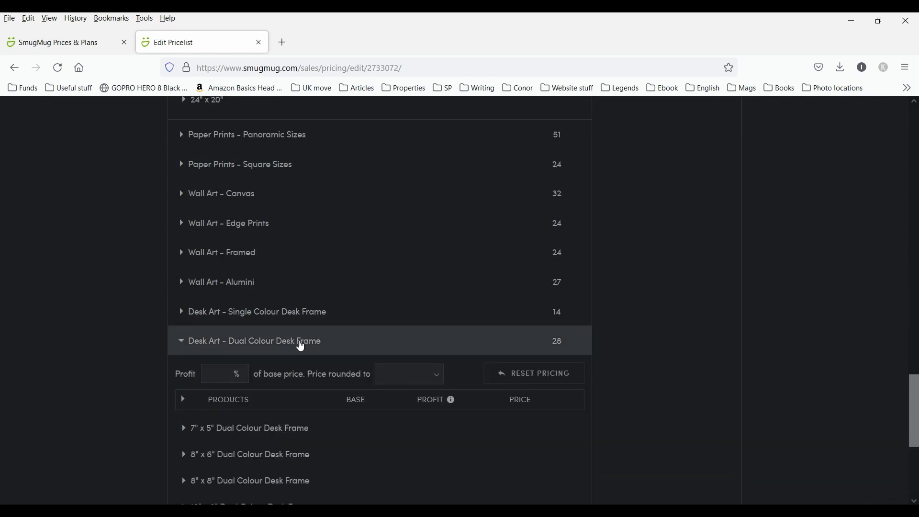
pyautogui.scroll(-3, 286, 375)
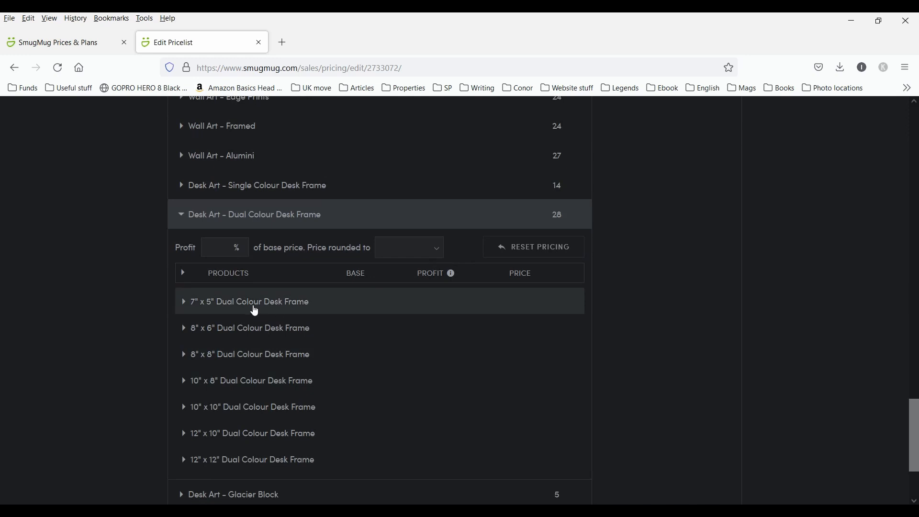
pyautogui.click(256, 312)
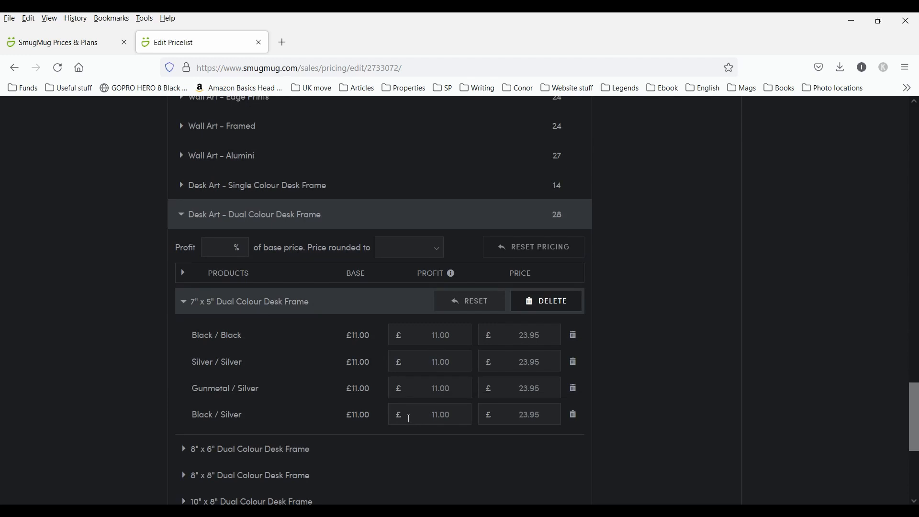
# Collapse the Standard Sizes and Other Sizes paper print categories and expand the Gallery products under Downloads - Personal Photo License.
pyautogui.scroll(15, 690, 317)
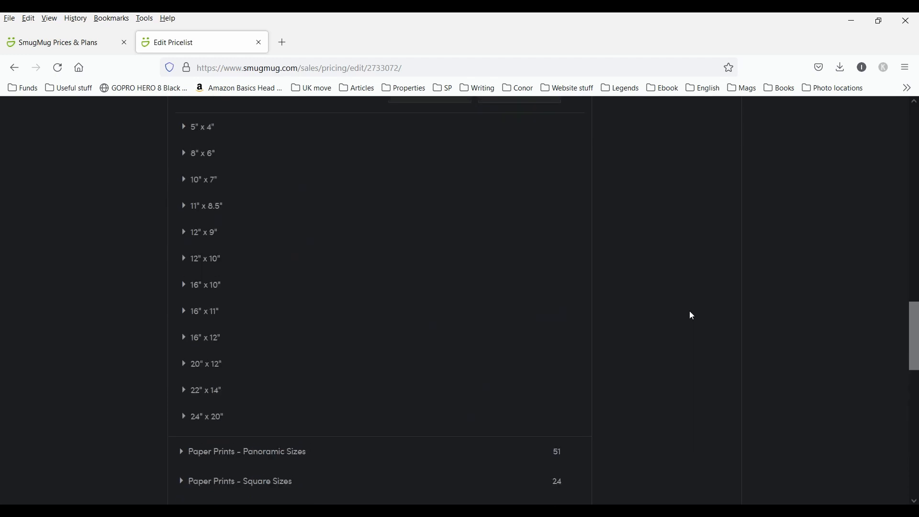
pyautogui.scroll(5, 692, 316)
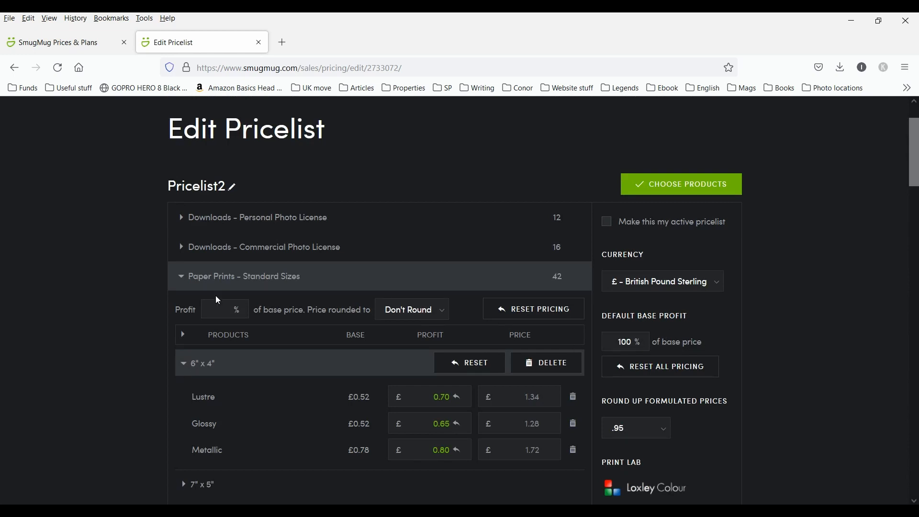
pyautogui.click(214, 283)
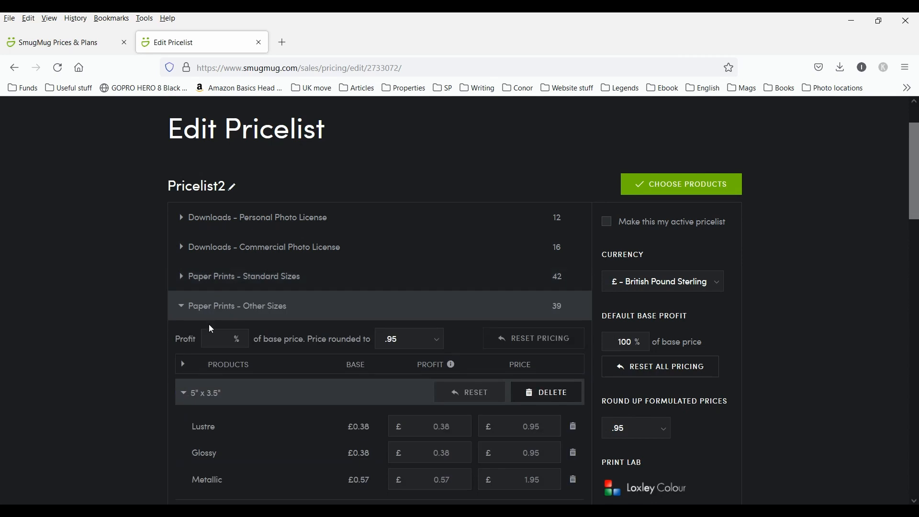
pyautogui.click(211, 312)
pyautogui.click(211, 312)
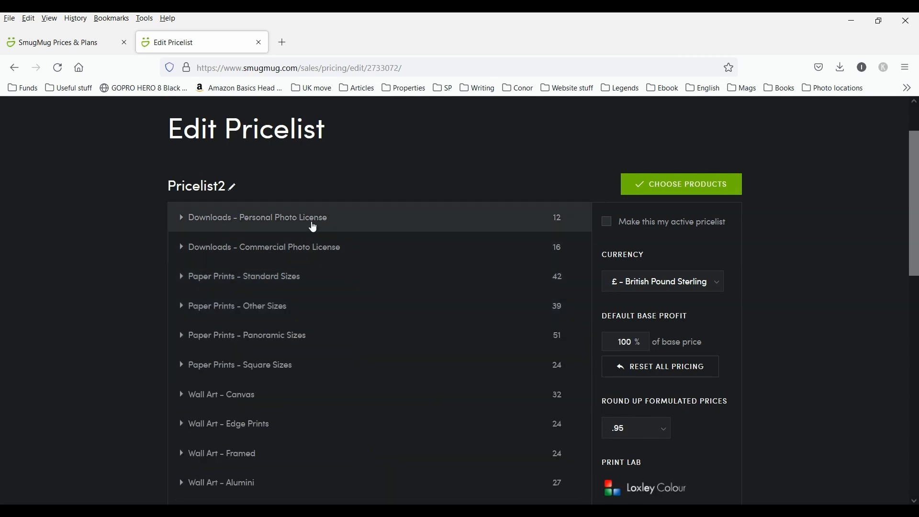
pyautogui.click(217, 220)
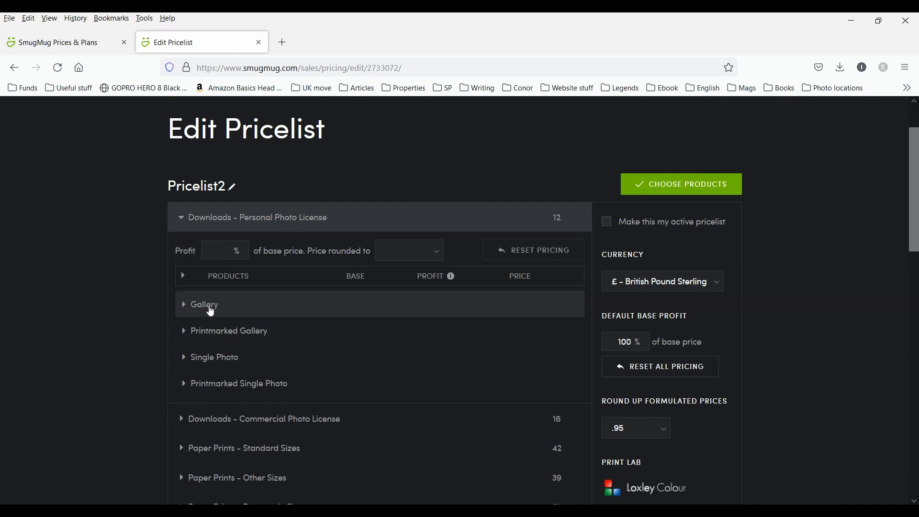
pyautogui.click(211, 312)
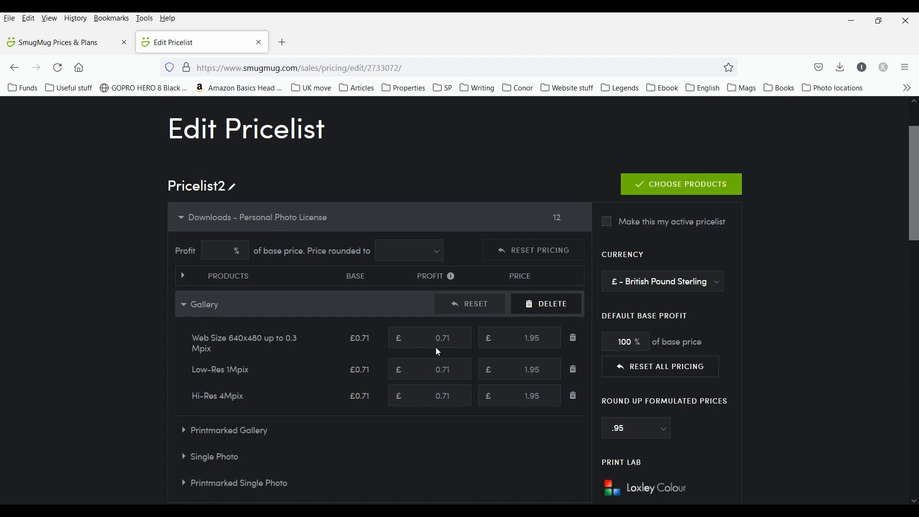
# Set the profit of the personal-license Gallery downloads to £25 for Web Size, £40 for Low-Res and £60 for Hi-Res.
pyautogui.scroll(-2, 439, 353)
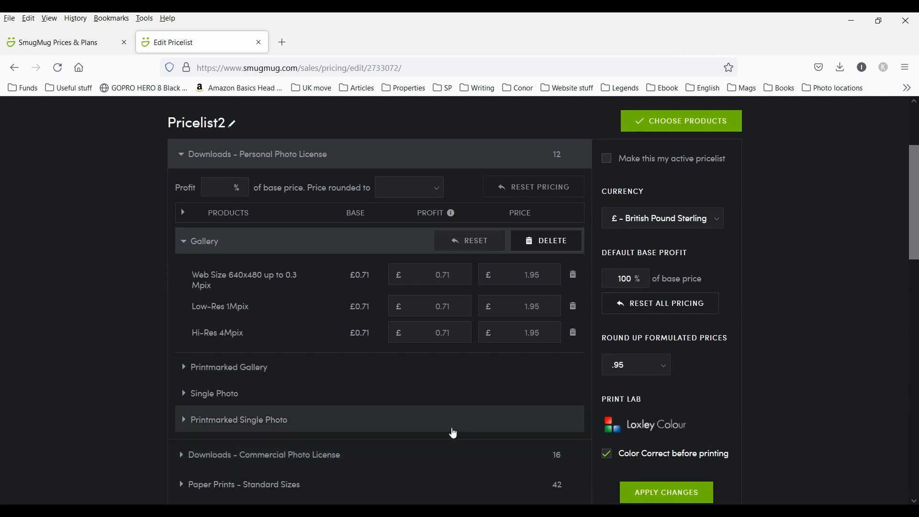
pyautogui.doubleClick(444, 274)
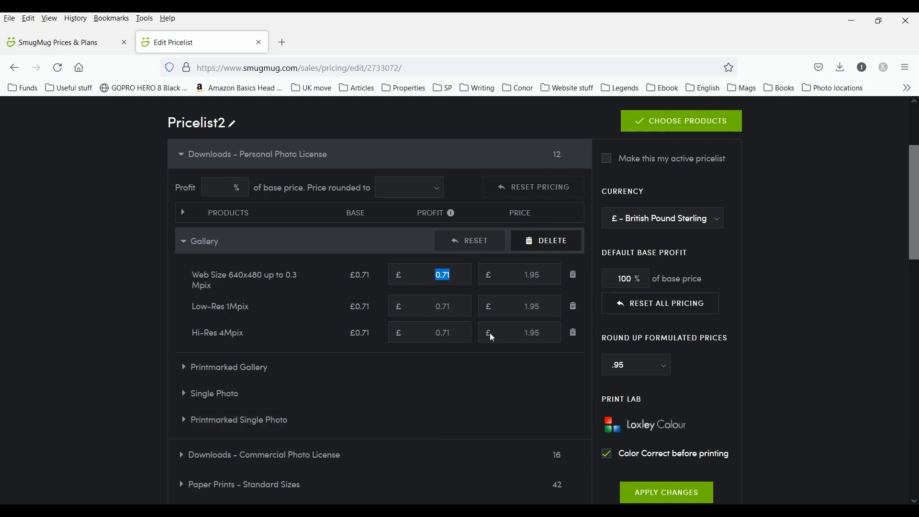
pyautogui.write('25')
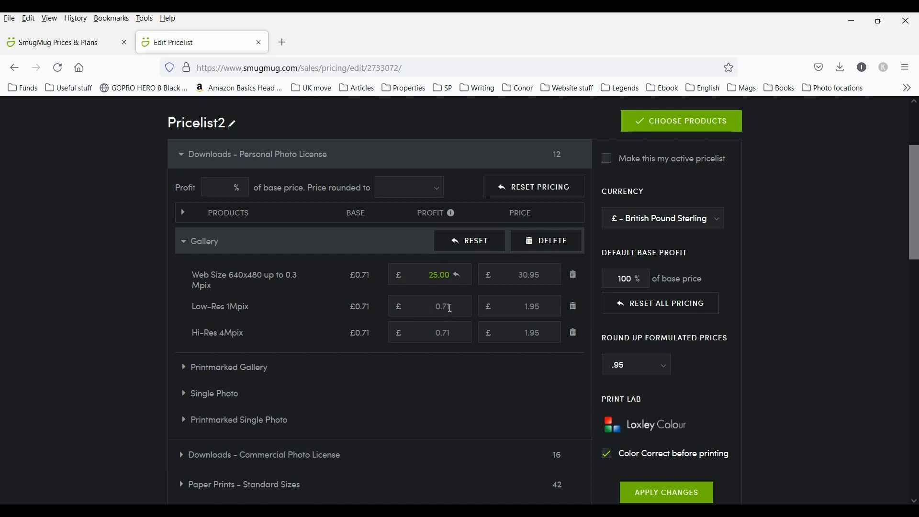
pyautogui.click(446, 309)
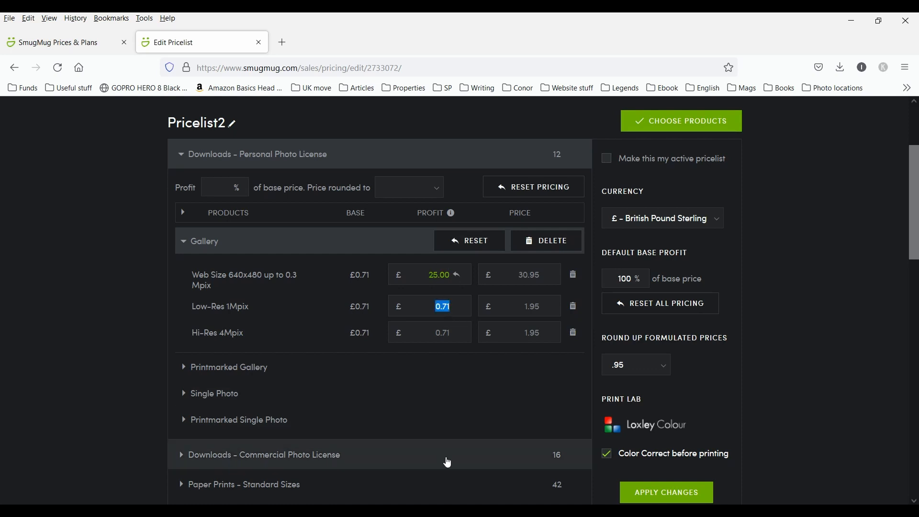
pyautogui.write('40')
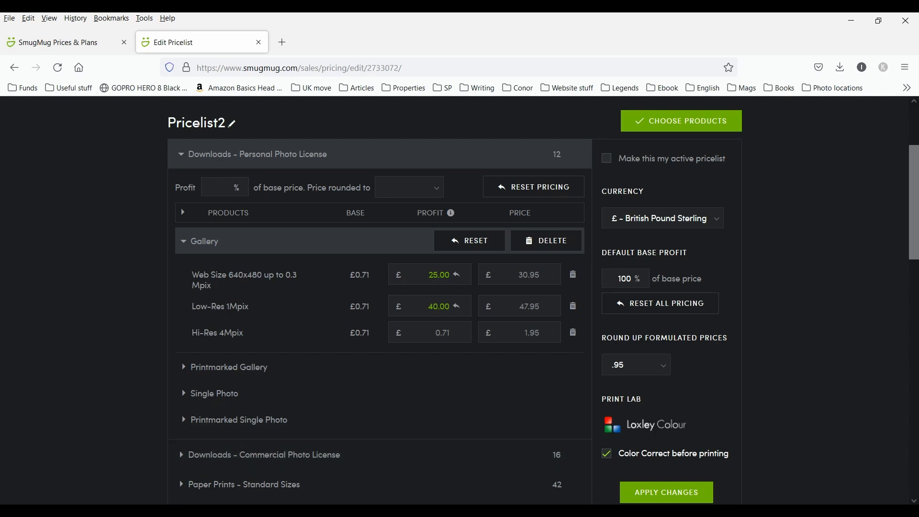
pyautogui.click(443, 333)
pyautogui.write('60')
# Delete the Web Size, Low-Res and Hi-Res Gallery downloads from the Personal Photo License category.
pyautogui.click(448, 275)
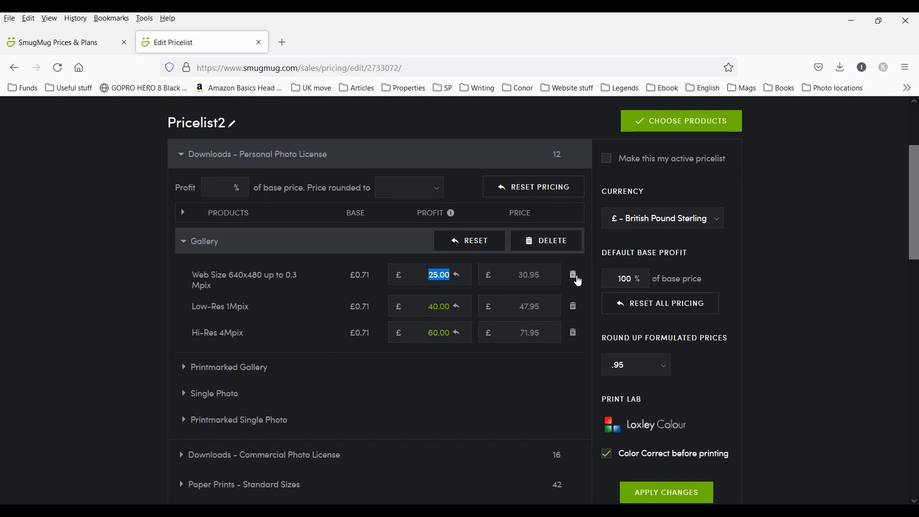
pyautogui.click(574, 275)
pyautogui.click(574, 277)
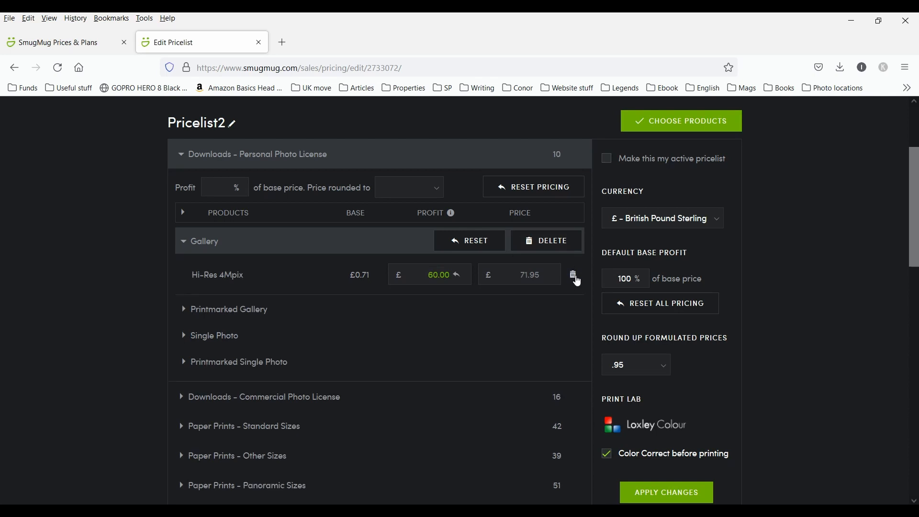
pyautogui.click(575, 277)
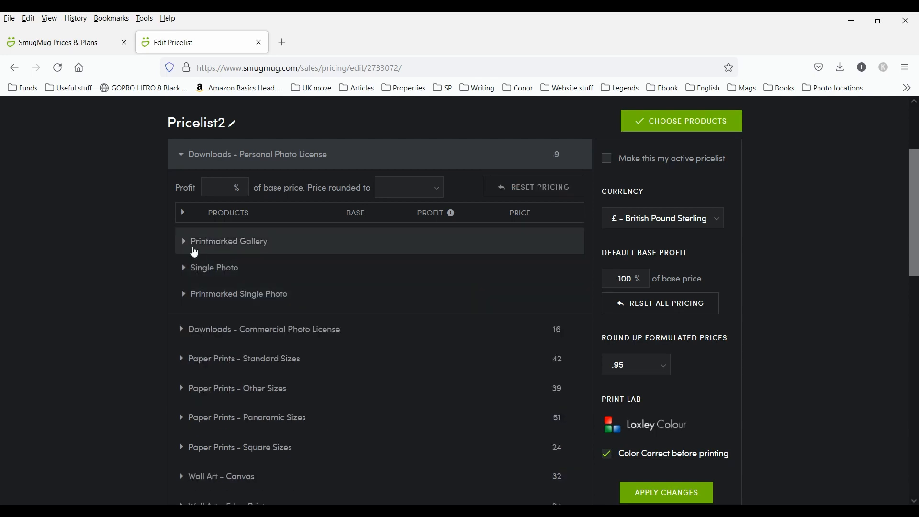
# Set the profit of the personal-license Printmarked Gallery downloads to £80 for Web Size, £100 for Low-Res and £140 for Hi-Res.
pyautogui.click(196, 252)
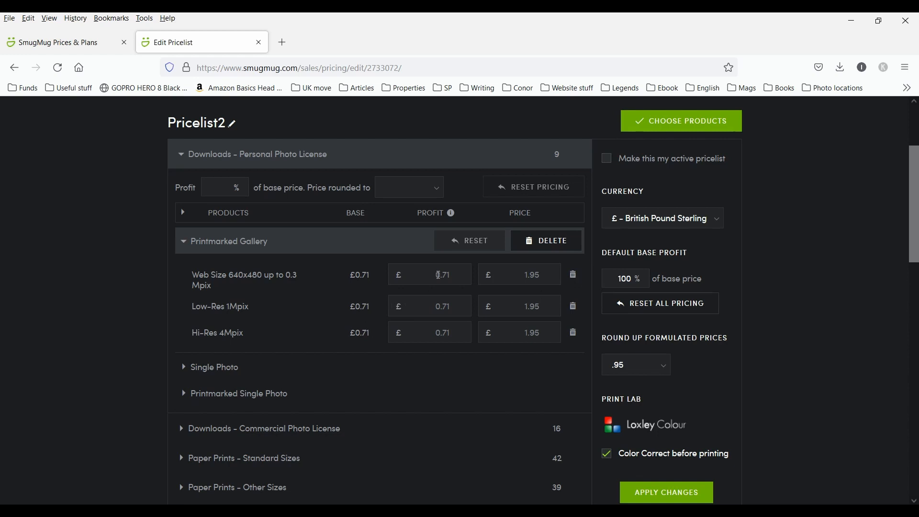
pyautogui.click(436, 275)
pyautogui.write('80')
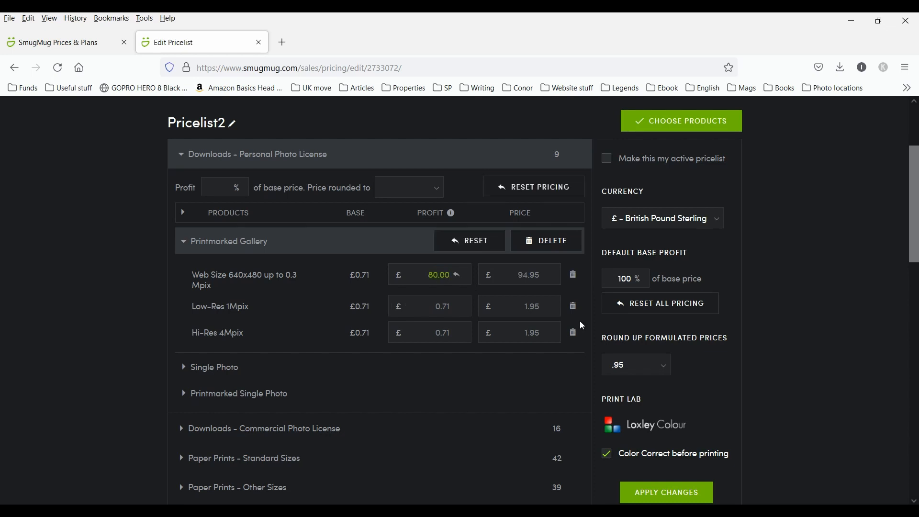
pyautogui.click(442, 307)
pyautogui.write('100')
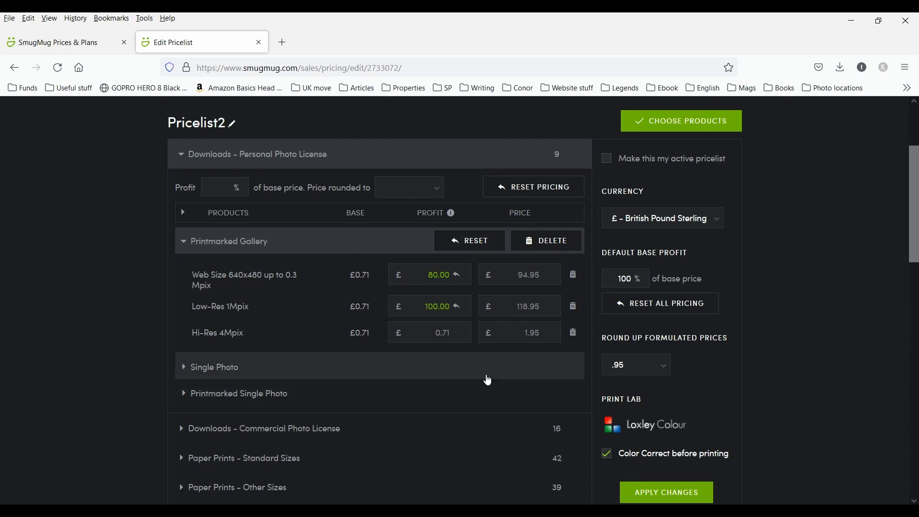
pyautogui.click(443, 333)
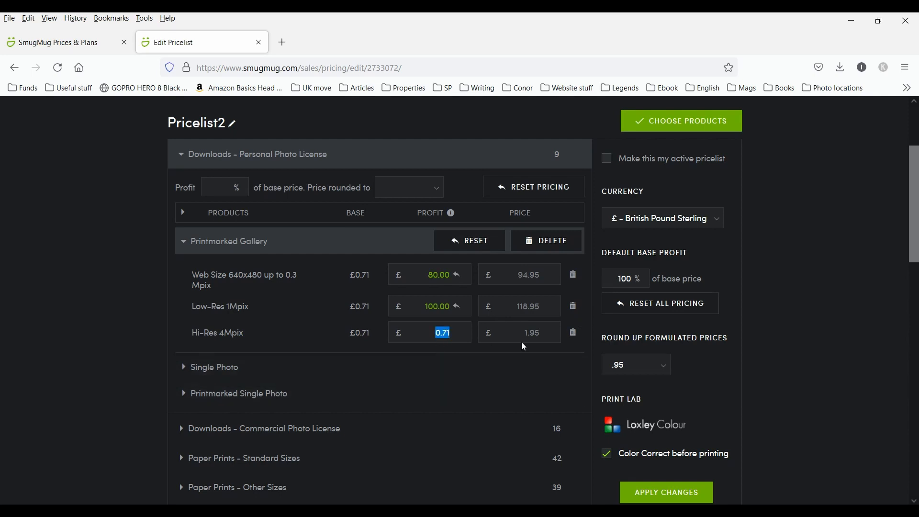
pyautogui.write('140')
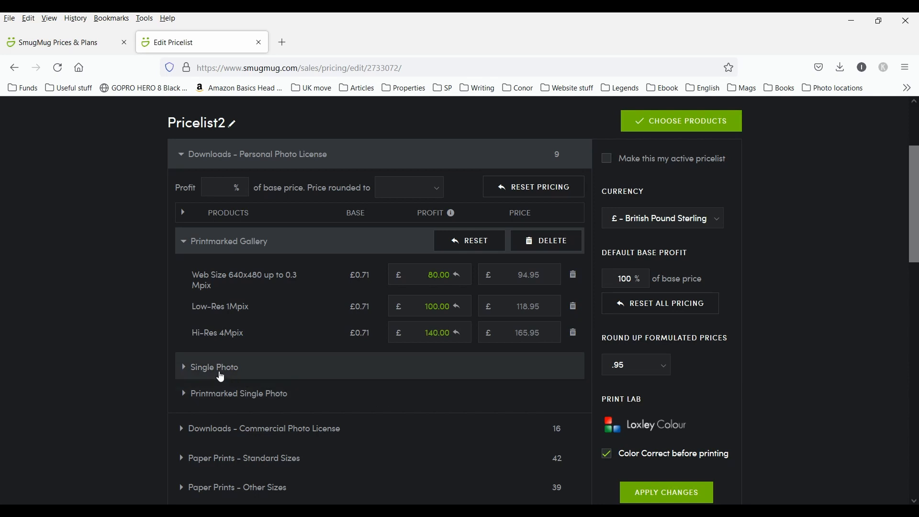
# Set the profit of the personal-license Single Photo downloads to £25 for Web Size, £40 for Low-Res and £70 for Hi-Res.
pyautogui.click(221, 377)
pyautogui.scroll(-3, 220, 376)
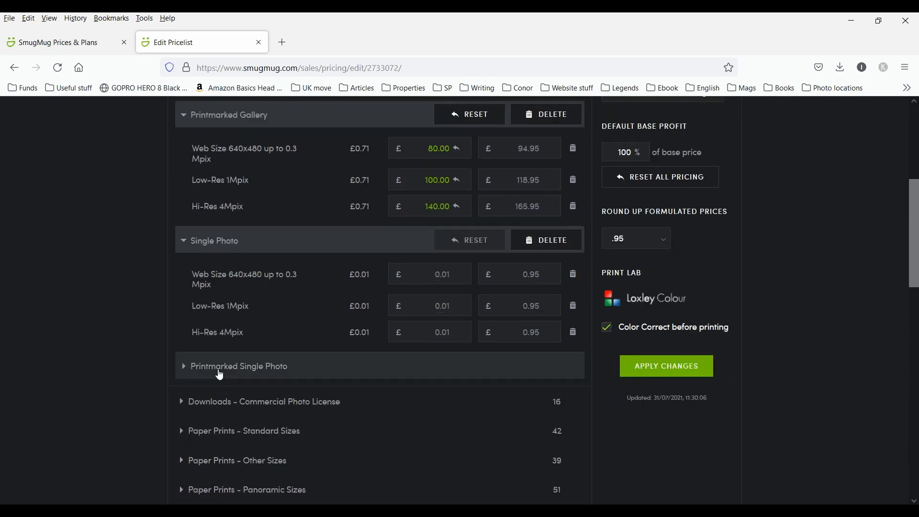
pyautogui.click(443, 274)
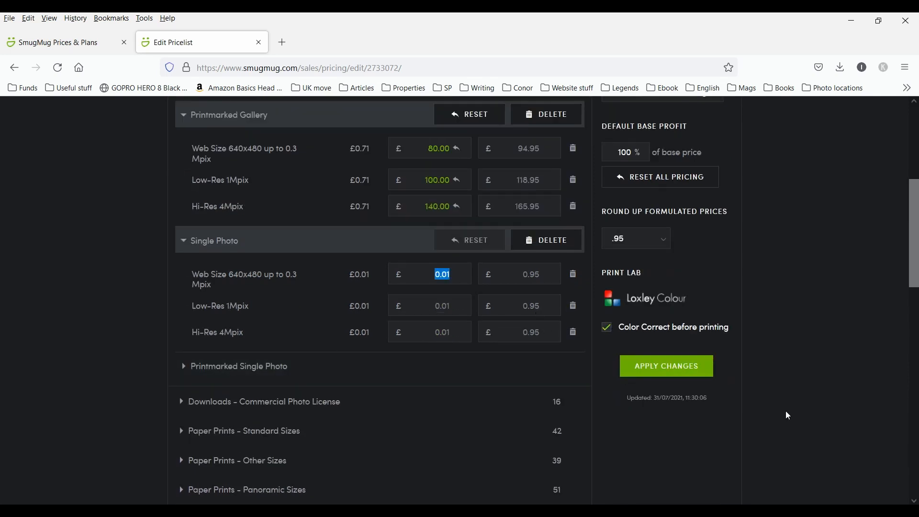
pyautogui.write('25')
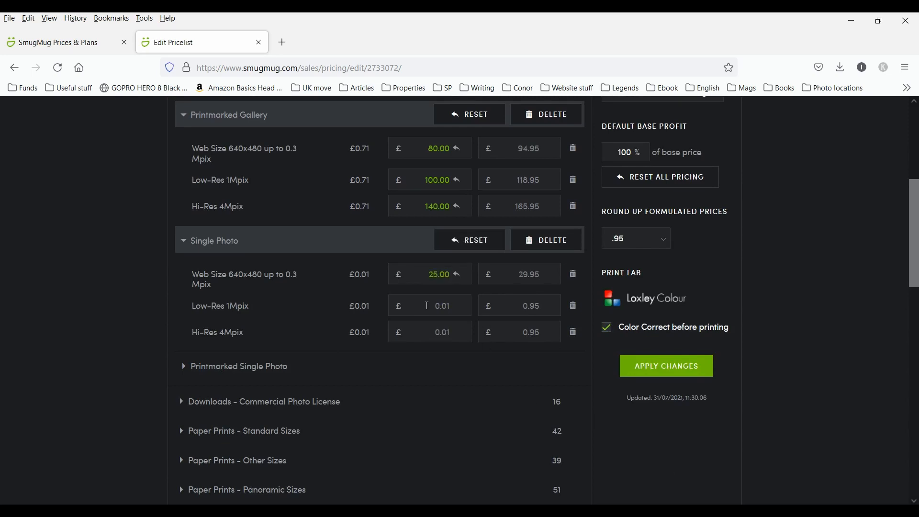
pyautogui.click(425, 304)
pyautogui.write('40')
pyautogui.click(444, 333)
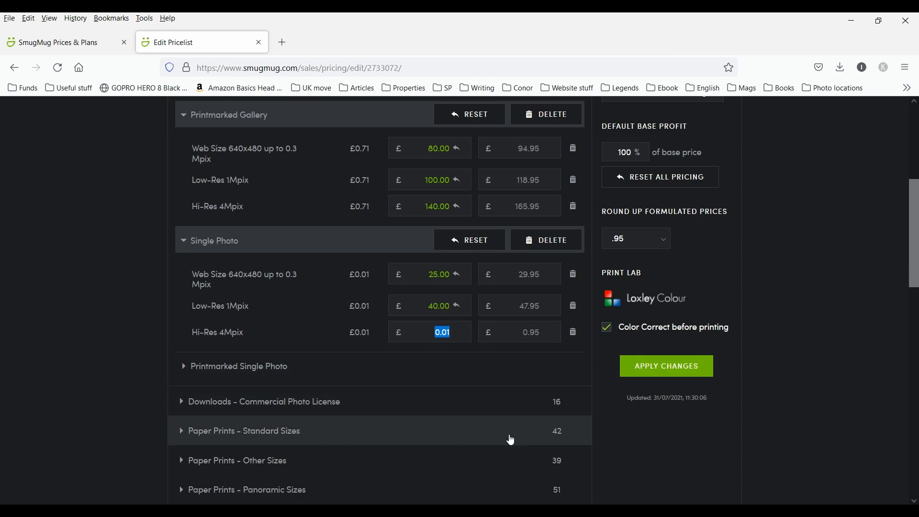
pyautogui.write('70')
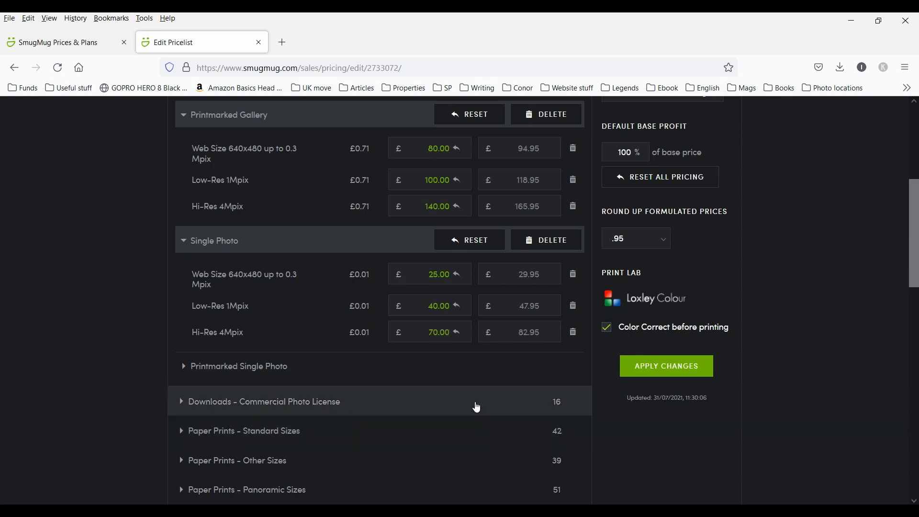
# Expand the Downloads - Commercial Photo License category and the Printmarked Single Photo products of the personal license.
pyautogui.scroll(-3, 478, 408)
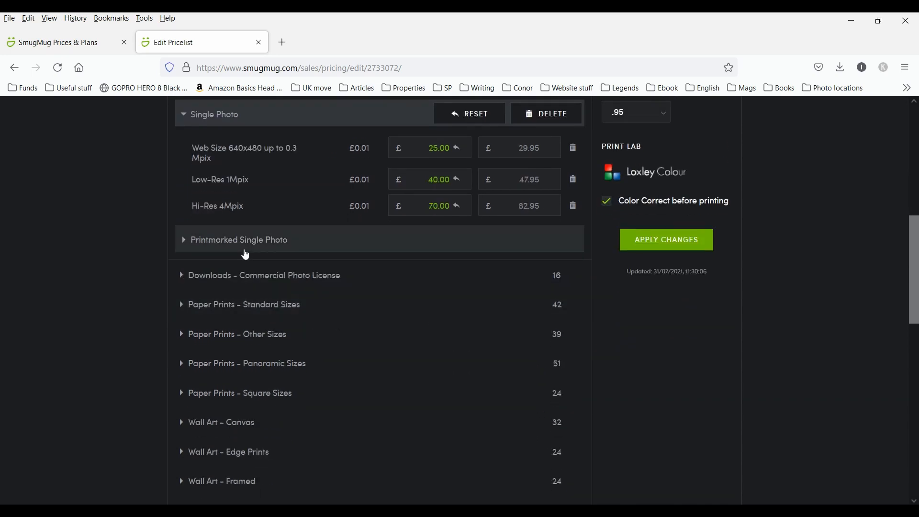
pyautogui.click(246, 274)
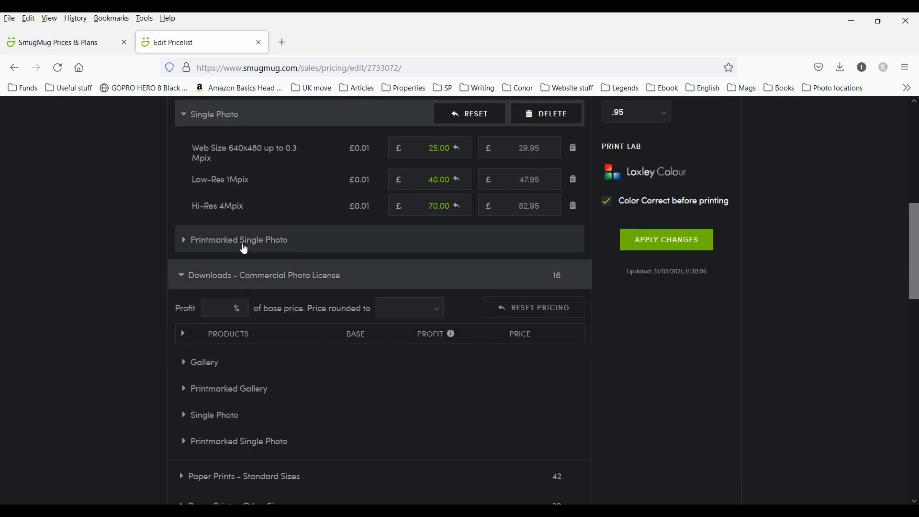
pyautogui.click(244, 249)
pyautogui.scroll(4, 470, 282)
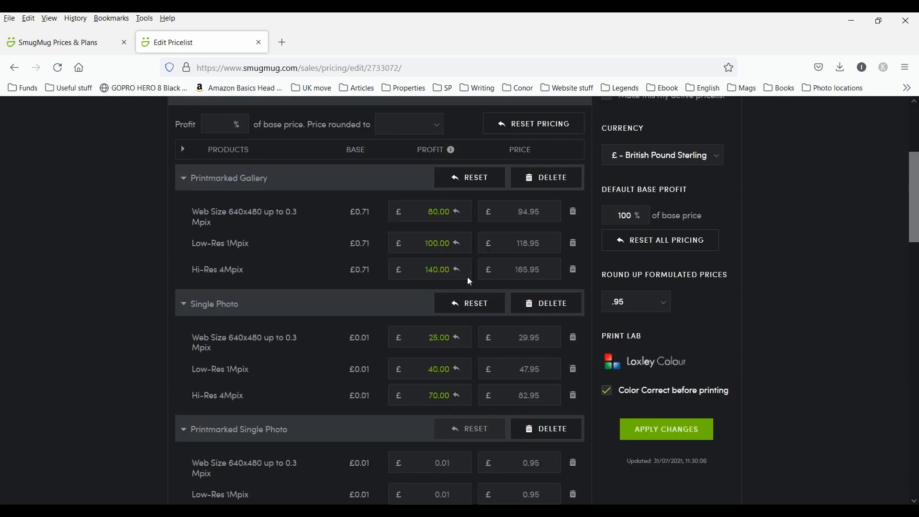
pyautogui.scroll(1, 468, 274)
pyautogui.scroll(-4, 467, 274)
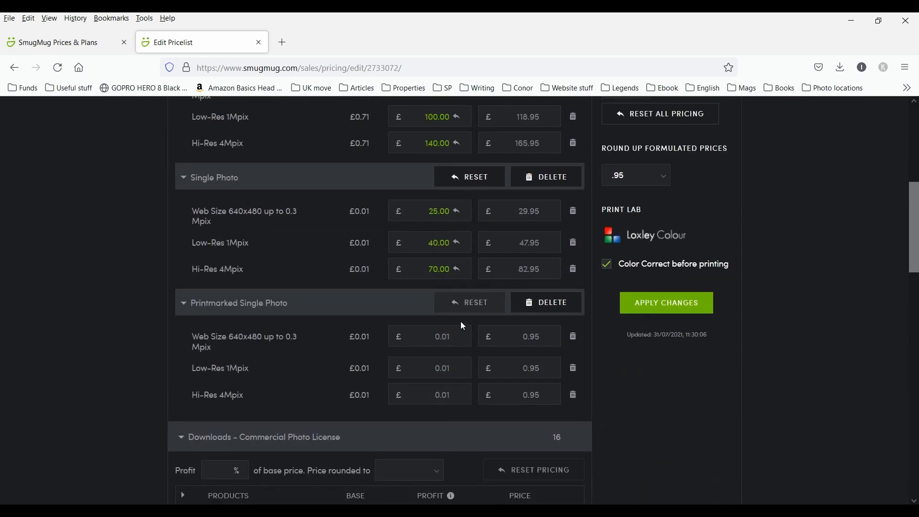
# Set the profit of the personal-license Printmarked Single Photo Web Size download to £25.
pyautogui.doubleClick(453, 344)
pyautogui.write('25')
pyautogui.press('Tab')
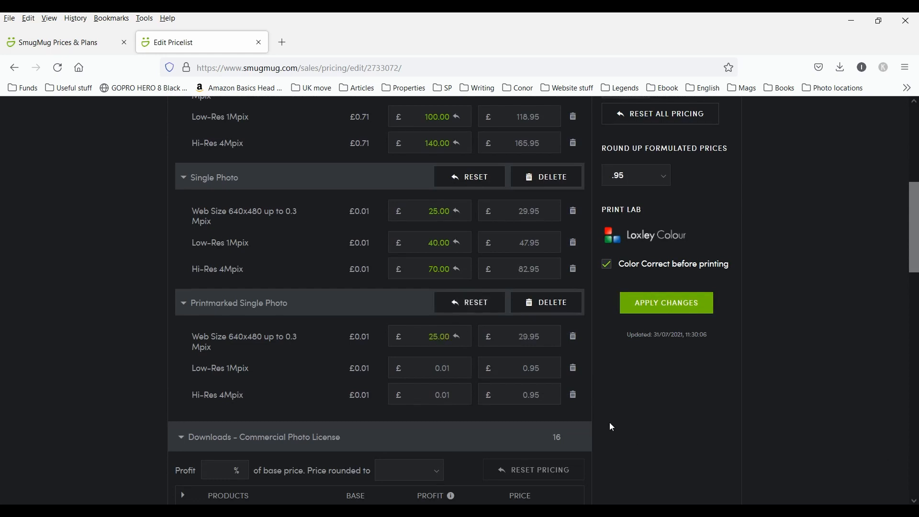
pyautogui.doubleClick(444, 369)
# Set the personal-license Printmarked Single Photo profits to £20 for Web Size, £35 for Low-Res and £60 for Hi-Res, and apply the changes.
pyautogui.doubleClick(438, 337)
pyautogui.write('20')
pyautogui.press('Tab')
pyautogui.doubleClick(437, 368)
pyautogui.write('35')
pyautogui.press('Tab')
pyautogui.doubleClick(445, 392)
pyautogui.write('60')
pyautogui.press('Tab')
pyautogui.click(668, 303)
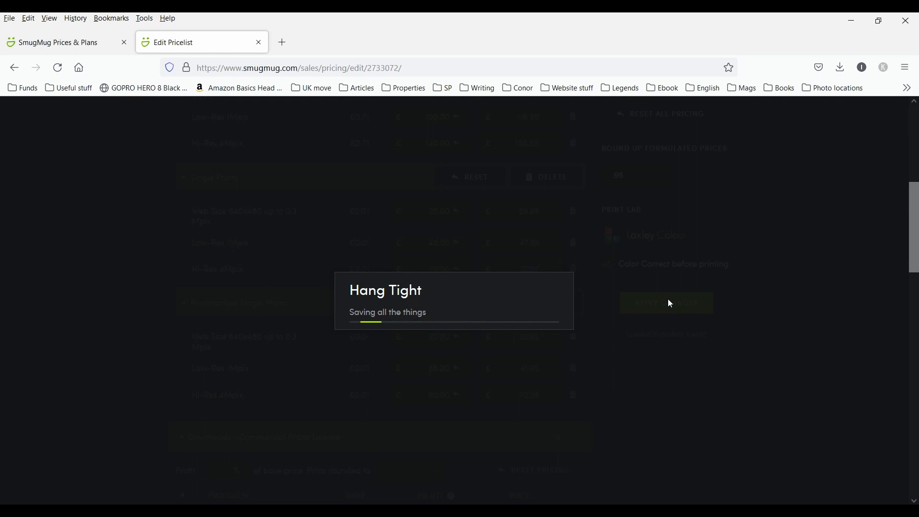
pyautogui.click(555, 339)
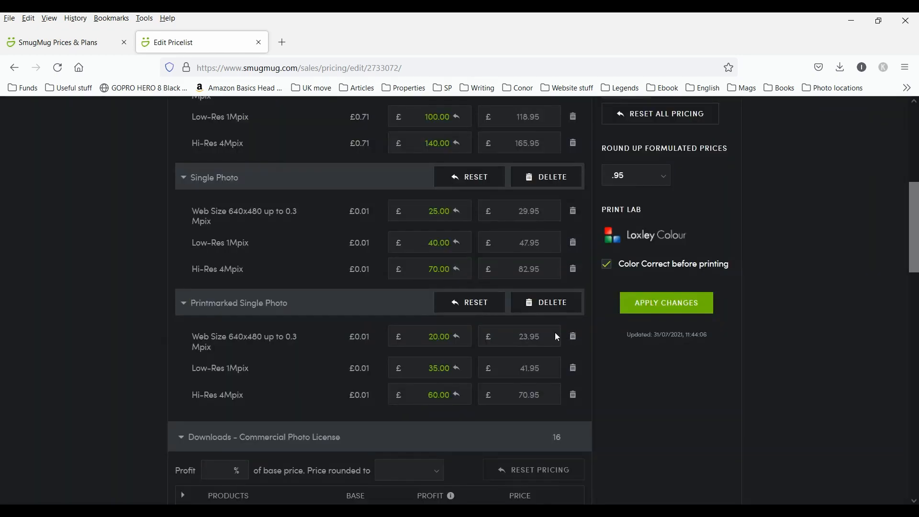
# Expand the Gallery products under Downloads - Commercial Photo License.
pyautogui.scroll(-4, 545, 335)
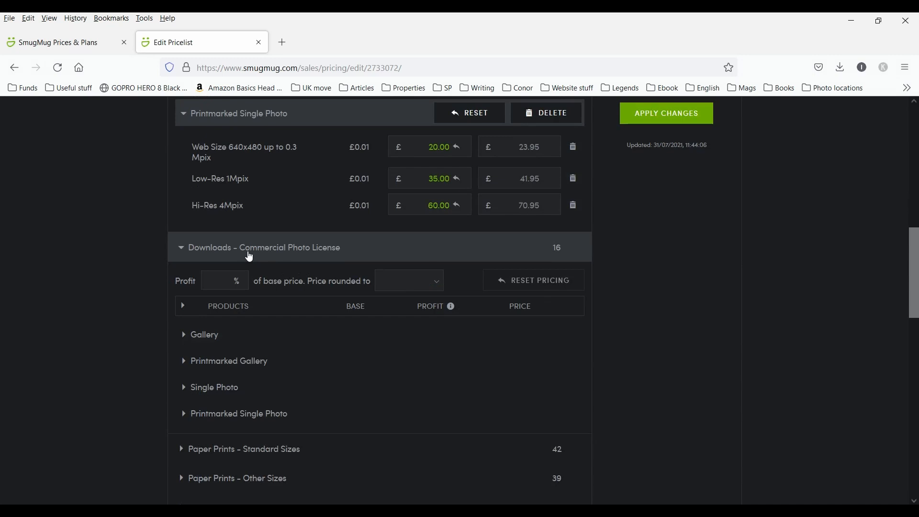
pyautogui.click(203, 335)
pyautogui.scroll(-1, 274, 331)
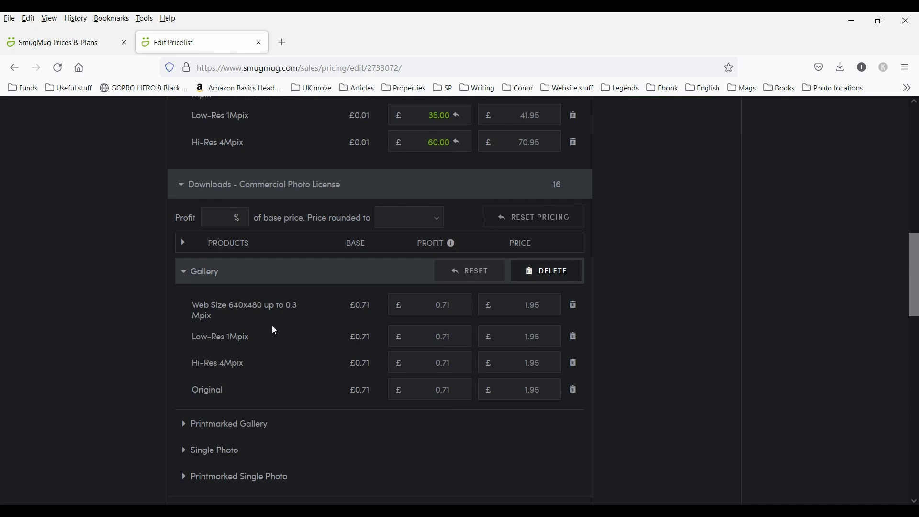
pyautogui.scroll(-1, 276, 331)
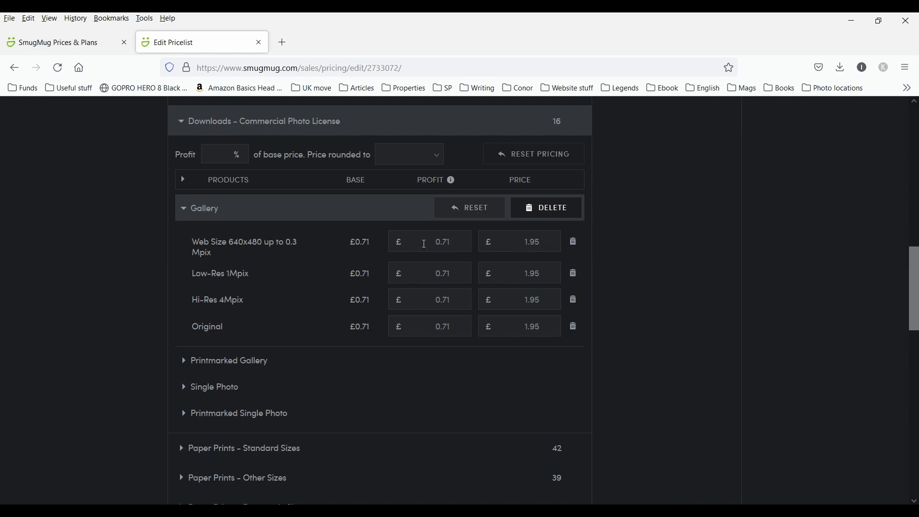
# Set the commercial-license Gallery profits to £50 for Web Size, £70 for Low-Res, £100 for Hi-Res and £250 for Original.
pyautogui.doubleClick(449, 241)
pyautogui.write('50')
pyautogui.press('Return')
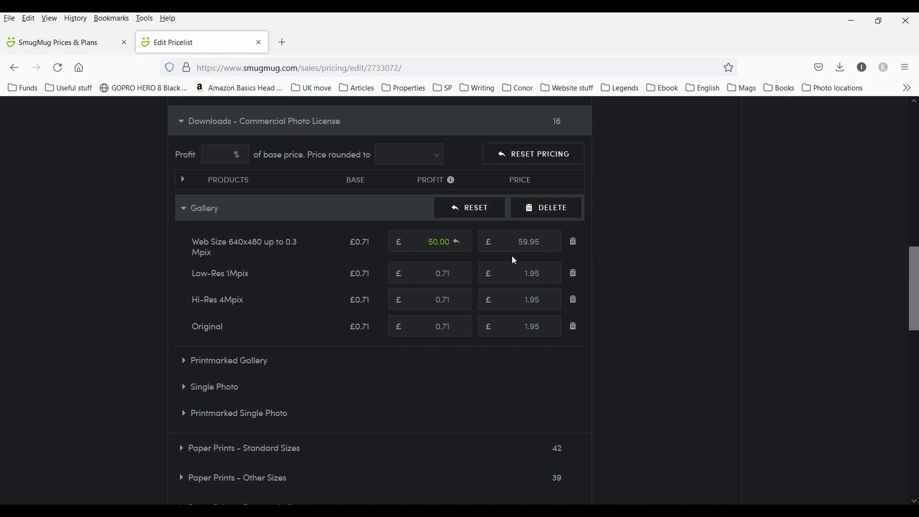
pyautogui.doubleClick(442, 277)
pyautogui.write('70')
pyautogui.press('Return')
pyautogui.doubleClick(442, 302)
pyautogui.write('100')
pyautogui.press('Return')
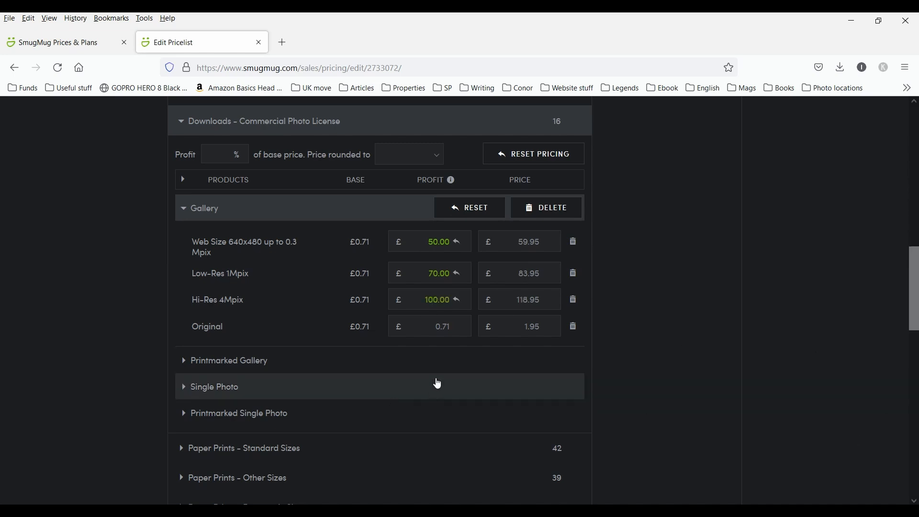
pyautogui.doubleClick(445, 328)
pyautogui.write('250')
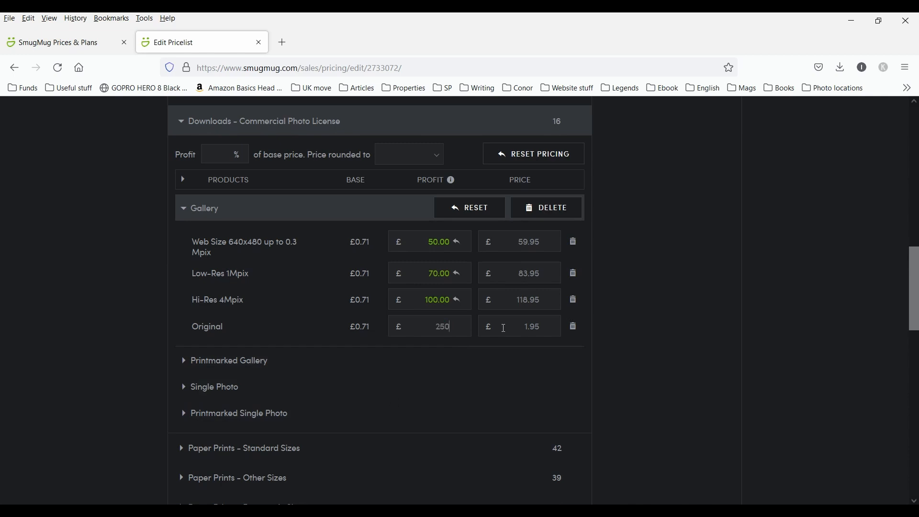
pyautogui.press('Return')
# Delete the Web Size, Low-Res, Hi-Res and Original Gallery downloads from the Commercial Photo License category.
pyautogui.click(573, 244)
pyautogui.click(574, 242)
pyautogui.click(574, 243)
pyautogui.click(574, 243)
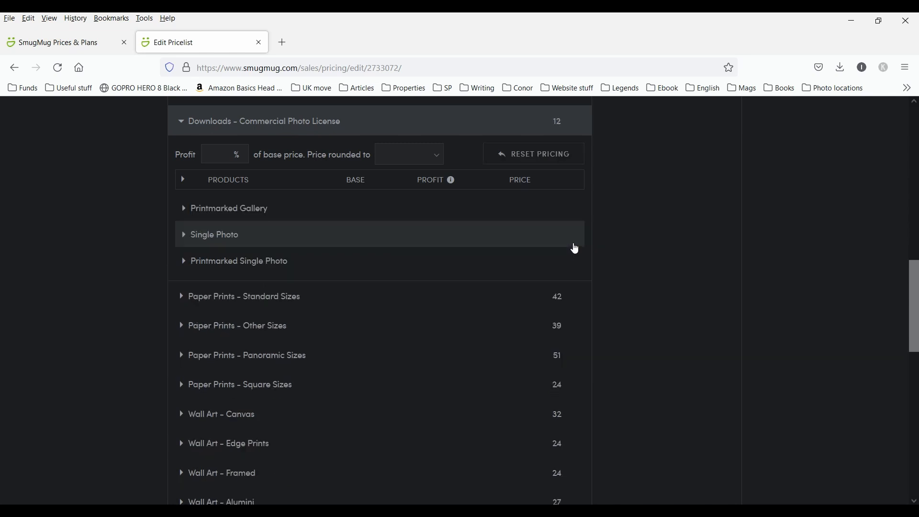
# Delete all four Printmarked Gallery downloads, Web Size to Original, from the Commercial Photo License category.
pyautogui.click(198, 213)
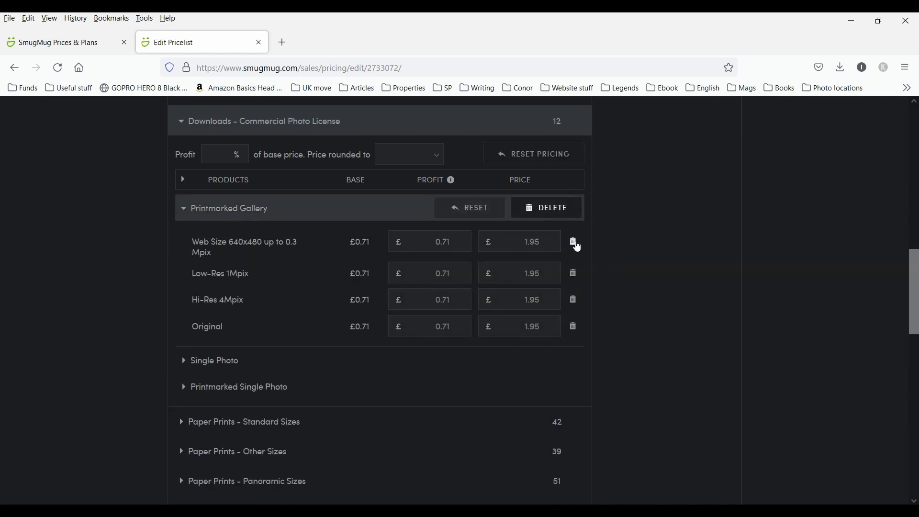
pyautogui.click(575, 243)
pyautogui.click(574, 243)
pyautogui.click(575, 243)
pyautogui.click(574, 243)
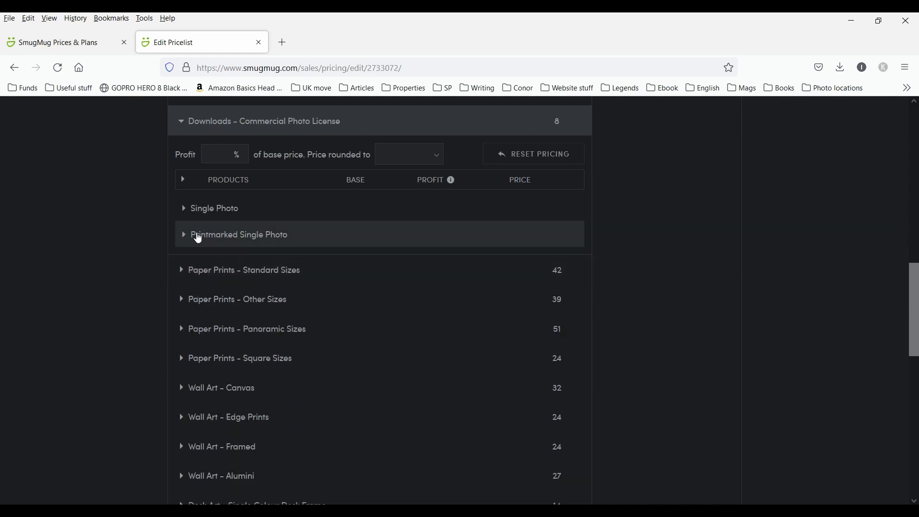
# Set the commercial-license Single Photo profits to £50 for Web Size, £70 for Low-Res, £100 for Hi-Res and £250 for Original.
pyautogui.click(199, 210)
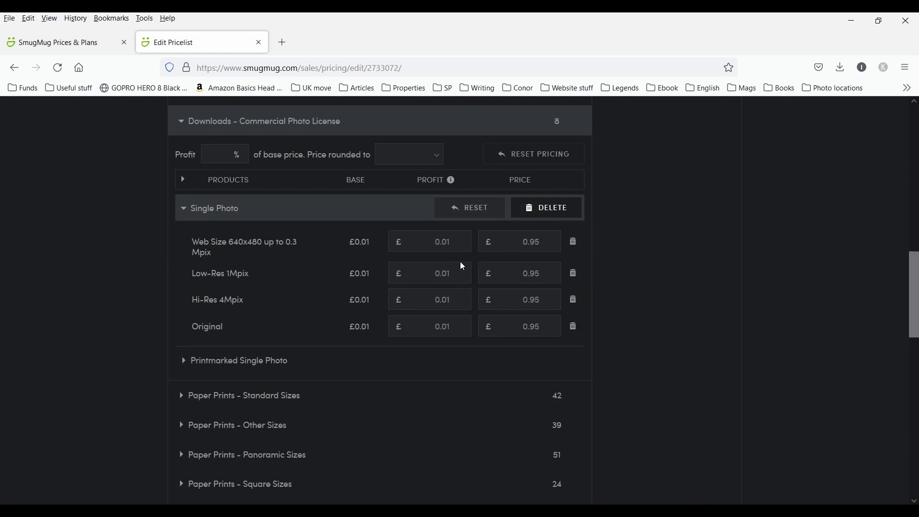
pyautogui.click(467, 244)
pyautogui.write('50')
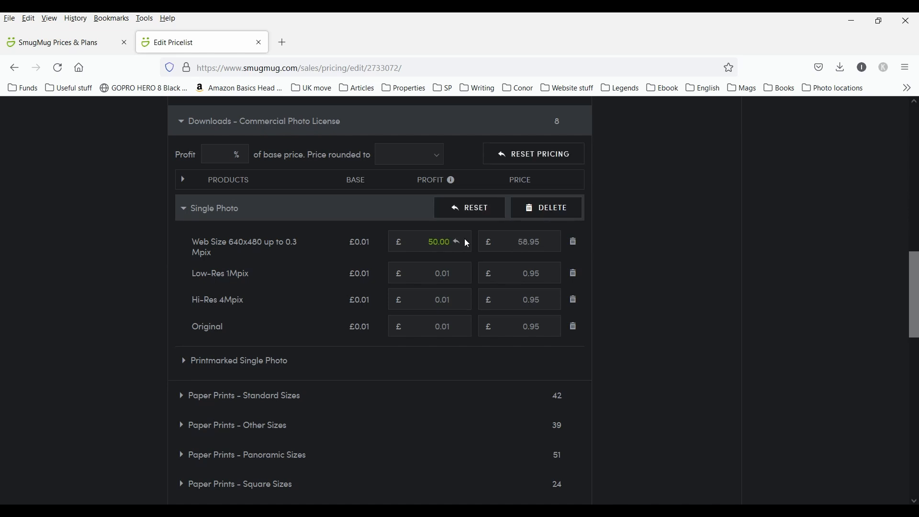
pyautogui.click(445, 273)
pyautogui.write('70')
pyautogui.click(443, 300)
pyautogui.write('100')
pyautogui.click(457, 333)
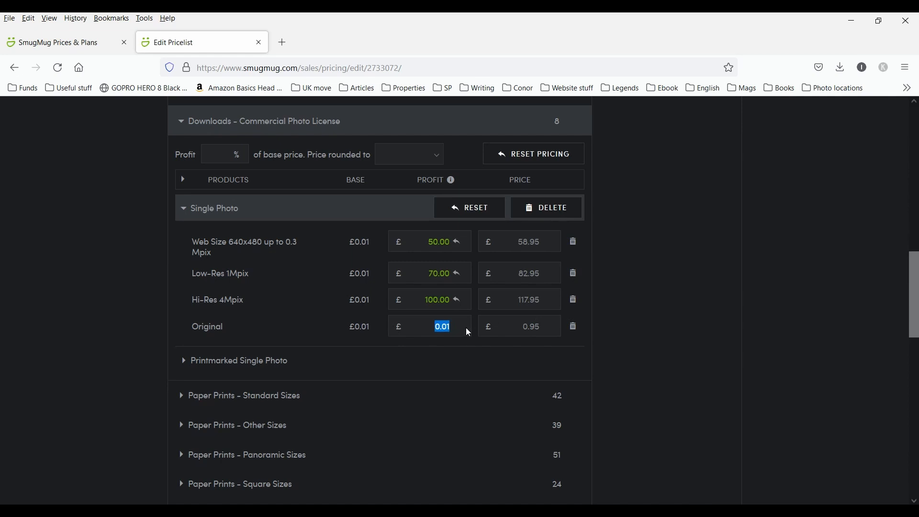
pyautogui.write('250')
# Set the commercial-license Printmarked Single Photo profits to £40 for Web Size, £60 for Low-Res, £90 for Hi-Res and £230 for Original.
pyautogui.click(322, 365)
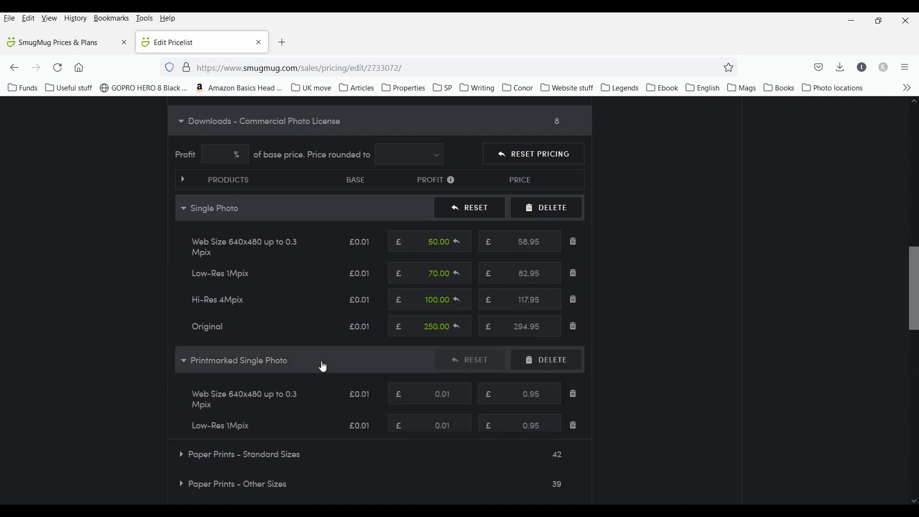
pyautogui.scroll(-3, 414, 381)
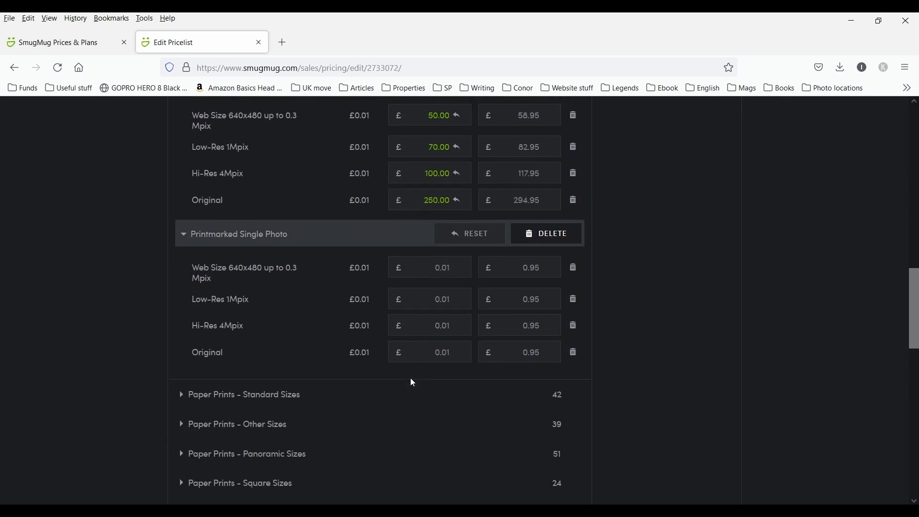
pyautogui.click(456, 268)
pyautogui.scroll(2, 552, 301)
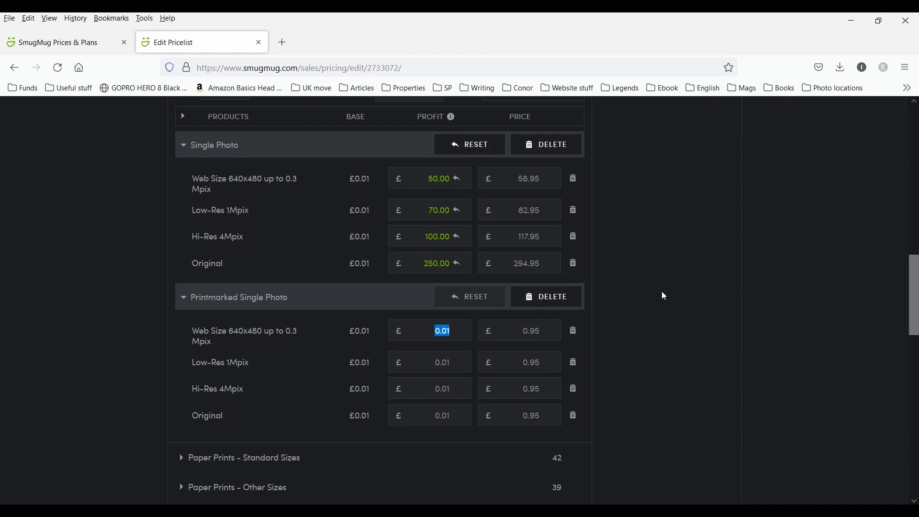
pyautogui.write('40')
pyautogui.press('Tab')
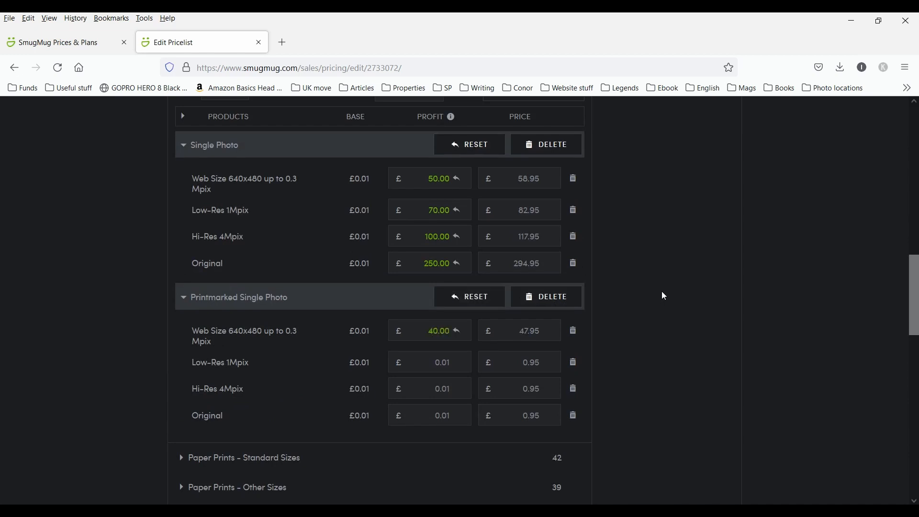
pyautogui.press('Tab')
pyautogui.write('60')
pyautogui.write('90-')
pyautogui.press('BackSpace')
pyautogui.click(773, 381)
pyautogui.click(438, 415)
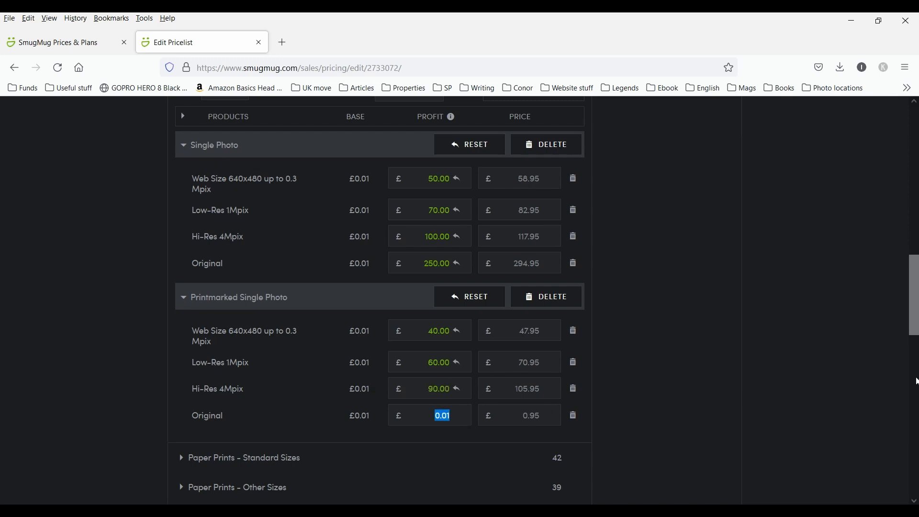
pyautogui.write('230')
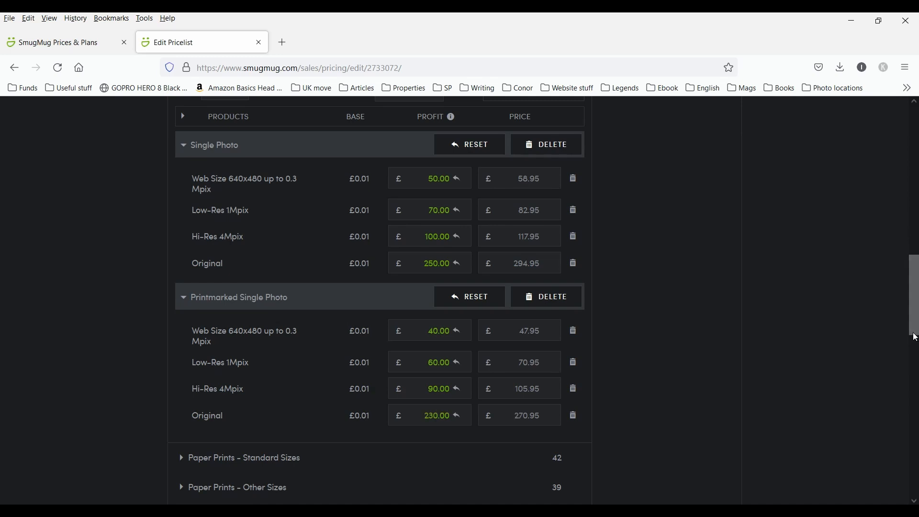
# Apply the pricelist changes and continue editing.
pyautogui.scroll(5, 914, 335)
pyautogui.scroll(2, 914, 337)
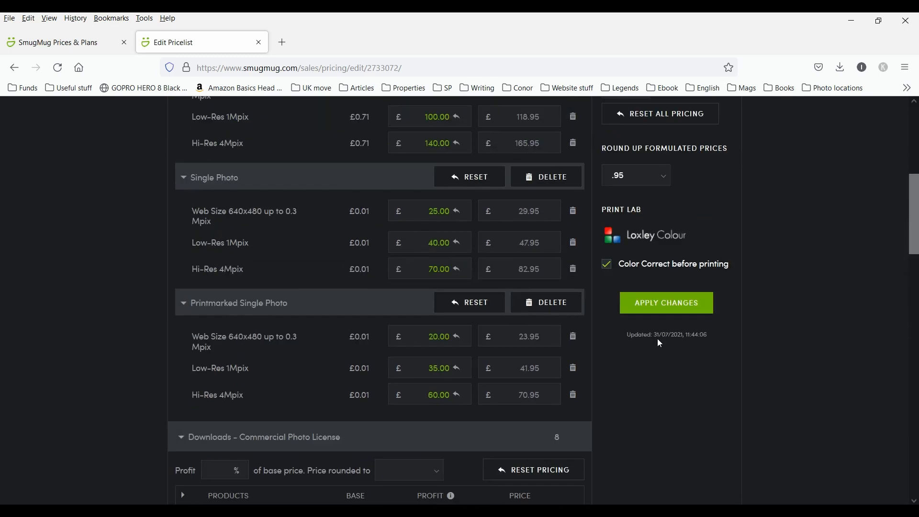
pyautogui.click(667, 303)
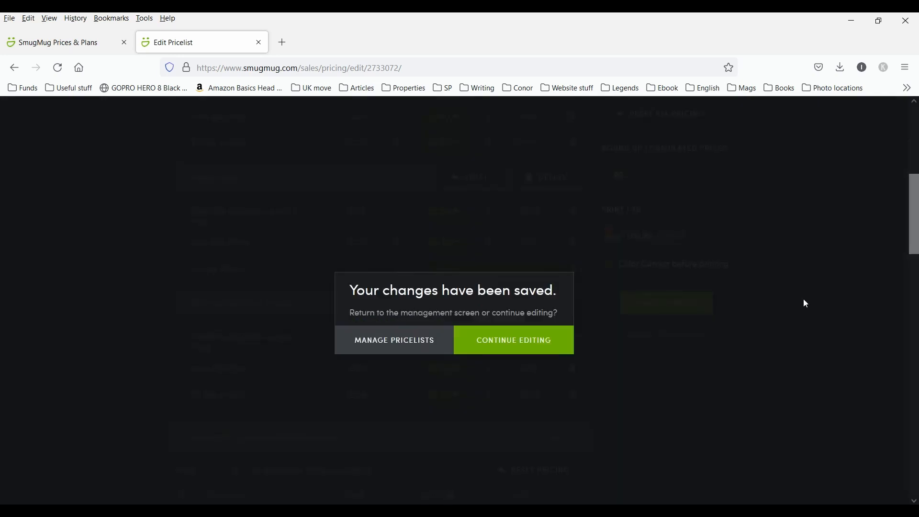
pyautogui.click(493, 339)
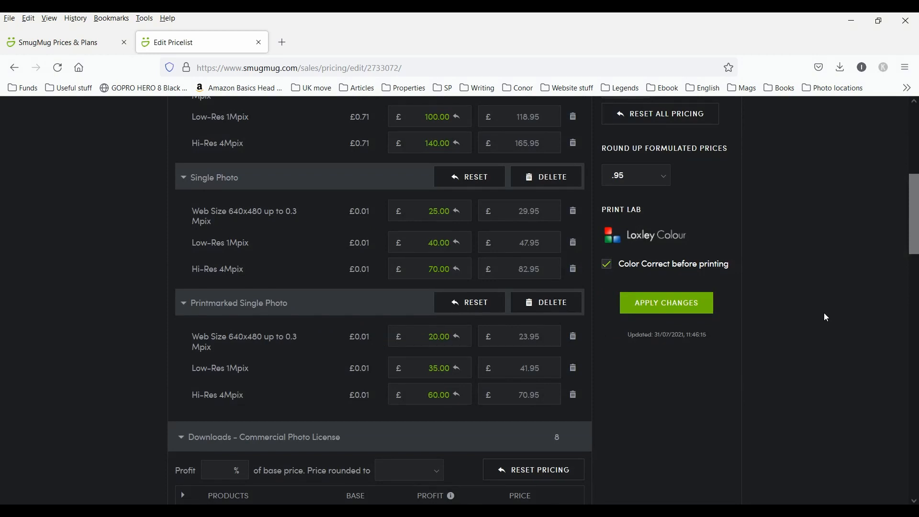
# Review the pricelist's remaining print, wall art and desk art categories, expanding Paper Prints - Standard Sizes to examine its base, profit and price values.
pyautogui.scroll(-10, 848, 360)
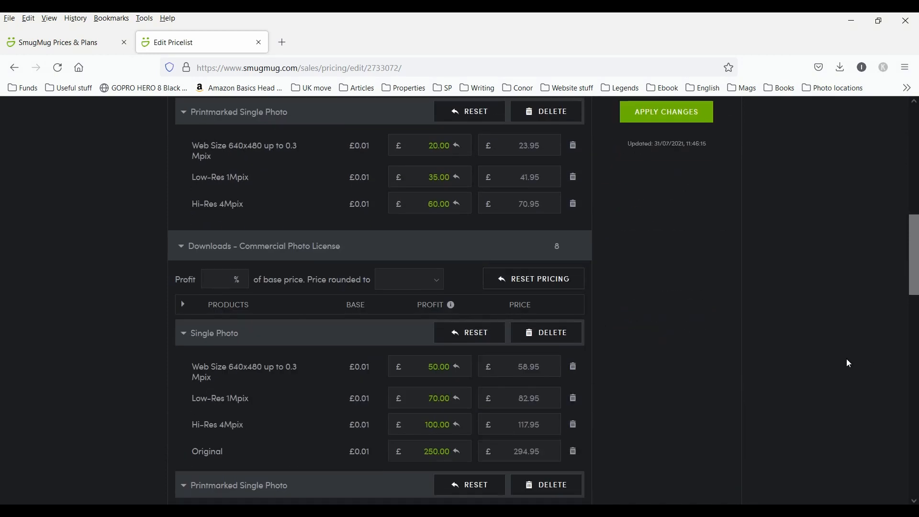
pyautogui.scroll(-3, 439, 343)
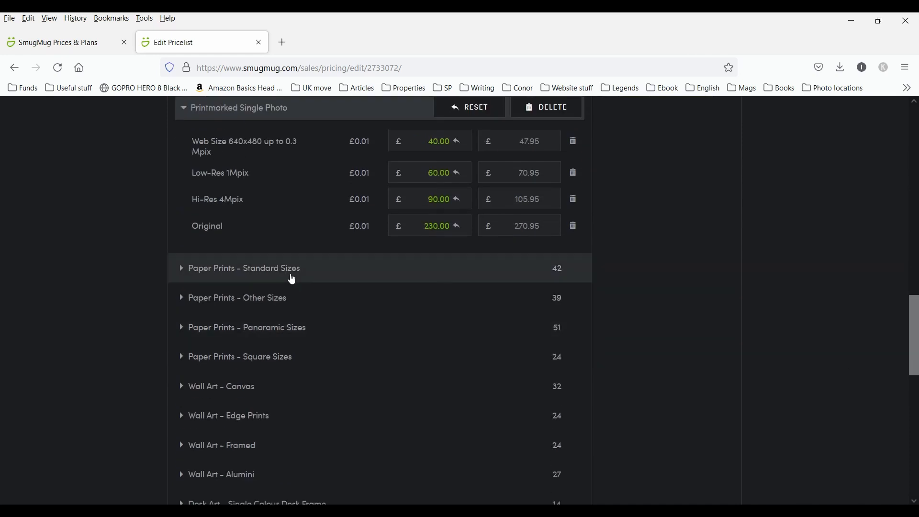
pyautogui.click(292, 276)
pyautogui.scroll(-4, 469, 297)
pyautogui.click(190, 360)
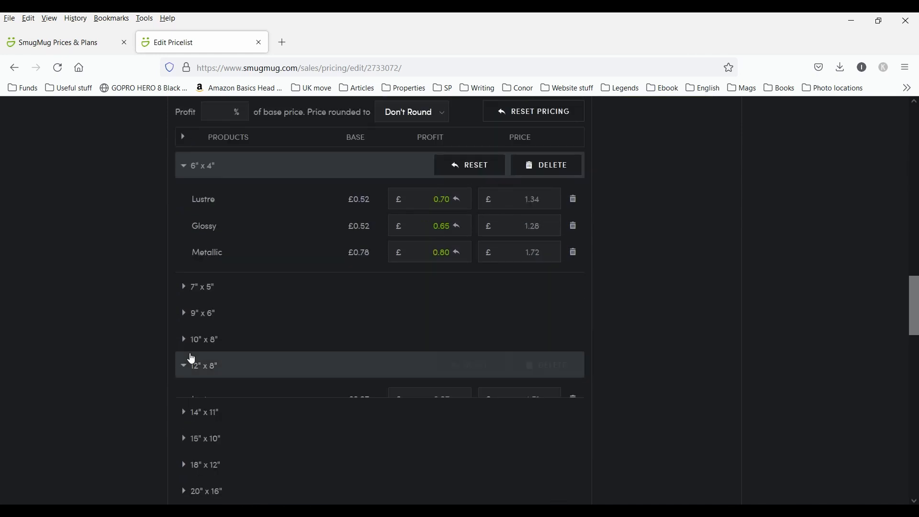
pyautogui.scroll(-20, 473, 356)
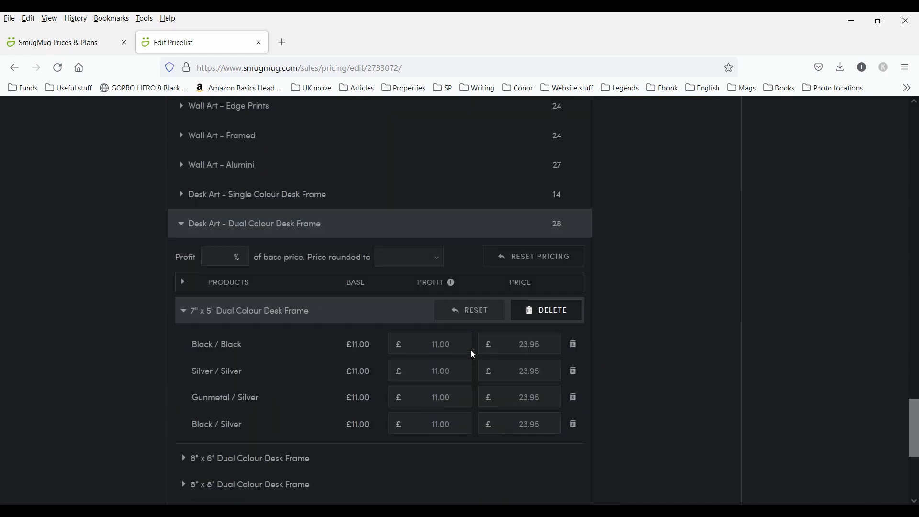
pyautogui.scroll(20, 473, 354)
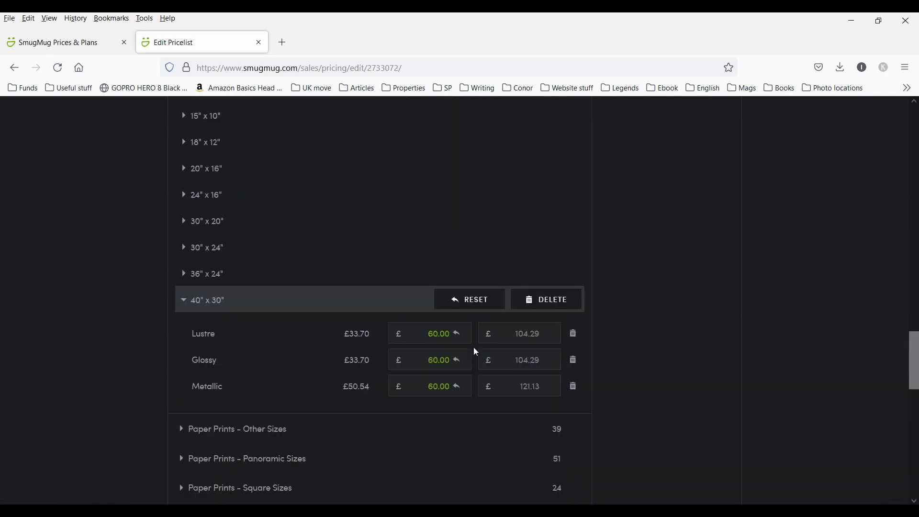
pyautogui.scroll(10, 473, 347)
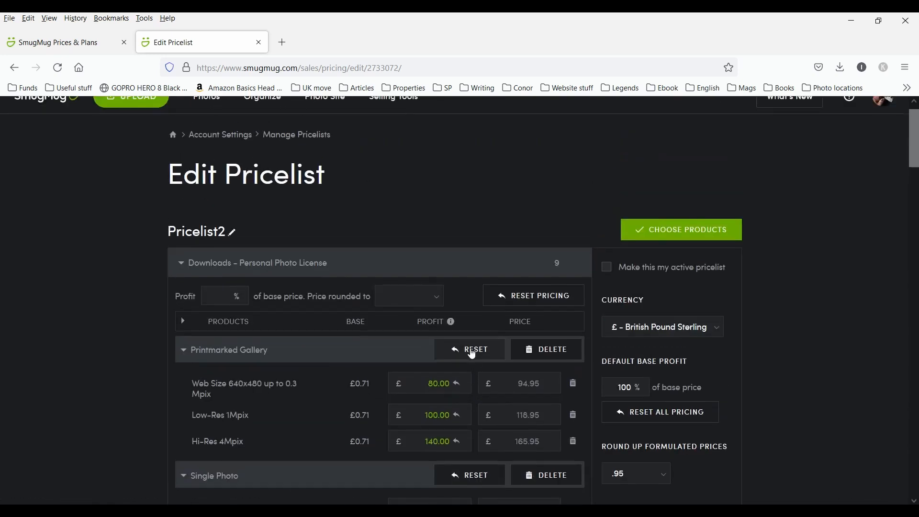
pyautogui.scroll(-4, 737, 302)
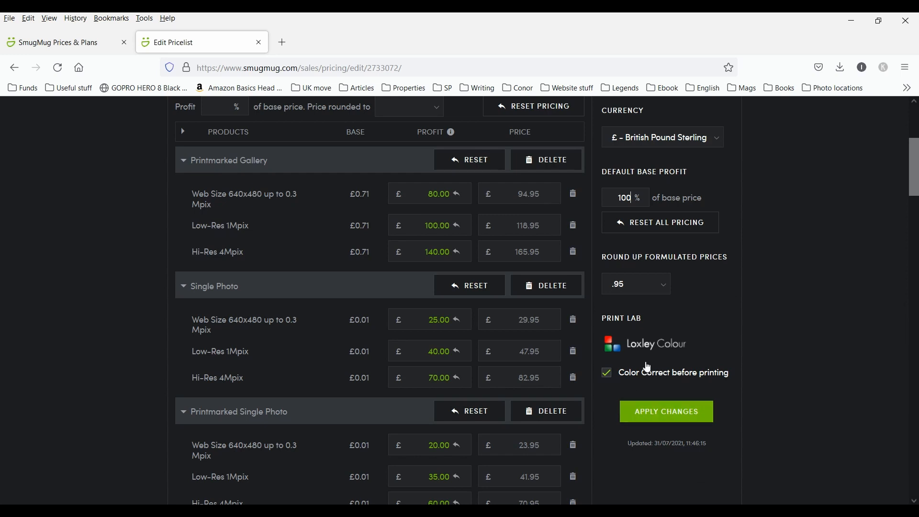
pyautogui.click(610, 380)
pyautogui.click(610, 379)
pyautogui.scroll(4, 823, 355)
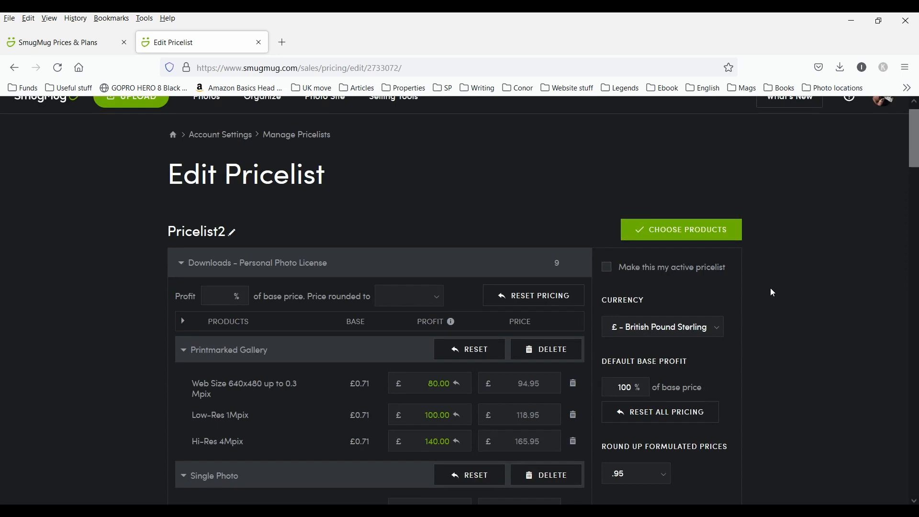
# Make Pricelist2 the active pricelist, apply the changes and return to the pricelist management page.
pyautogui.click(607, 270)
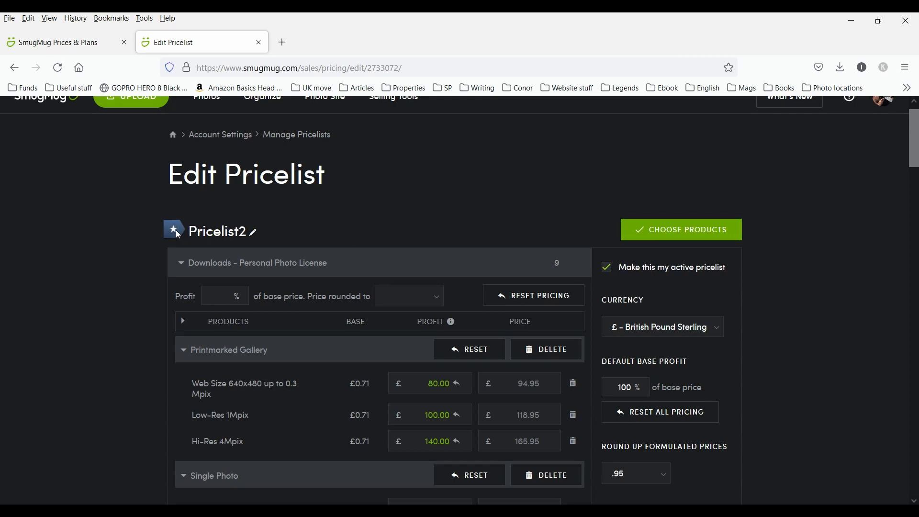
pyautogui.scroll(-5, 782, 327)
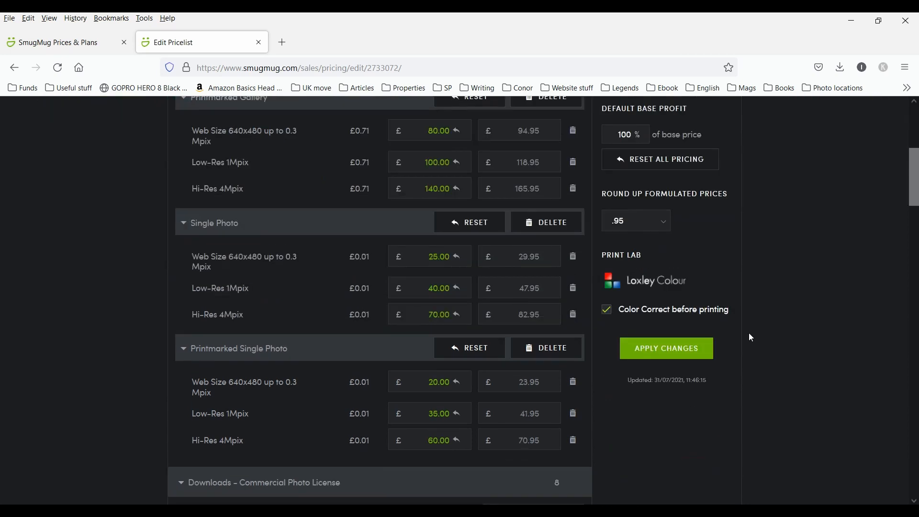
pyautogui.click(688, 351)
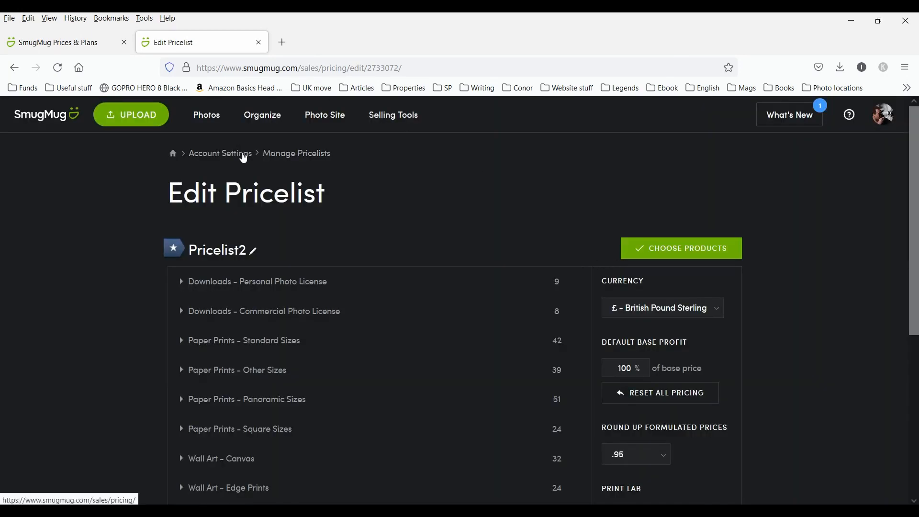
pyautogui.click(296, 155)
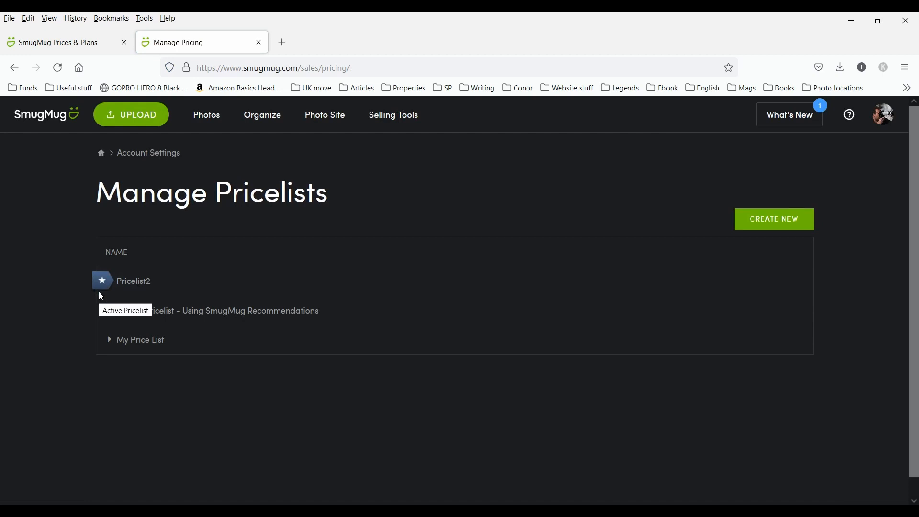
# Open printmark management from the Branding settings in Selling Tools and start a new printmark.
pyautogui.click(402, 118)
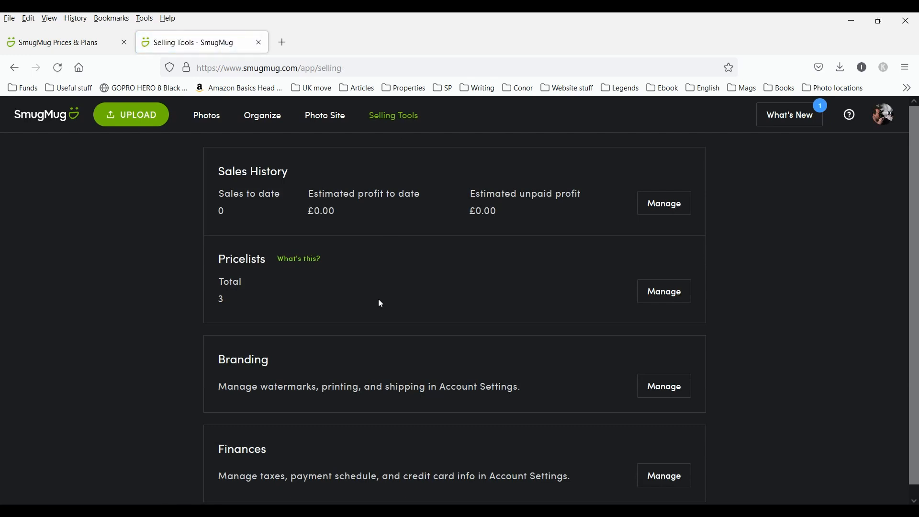
pyautogui.scroll(-1, 380, 302)
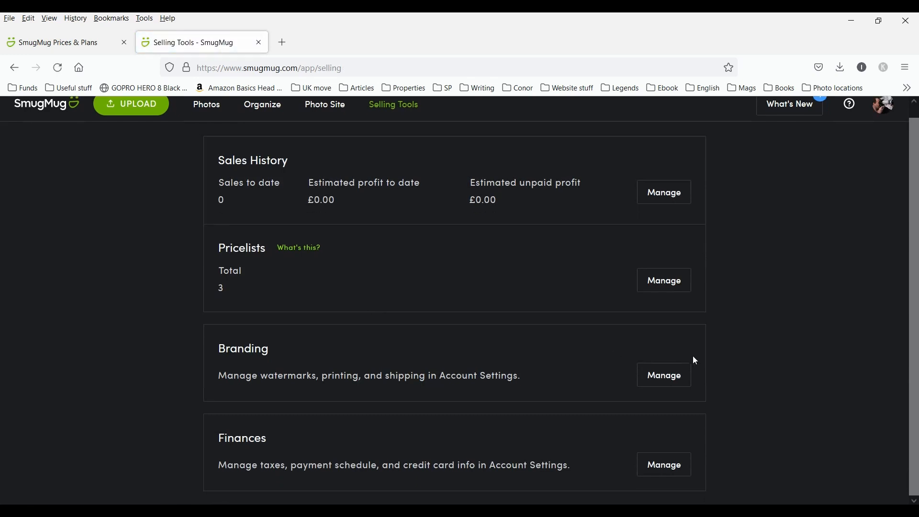
pyautogui.click(658, 381)
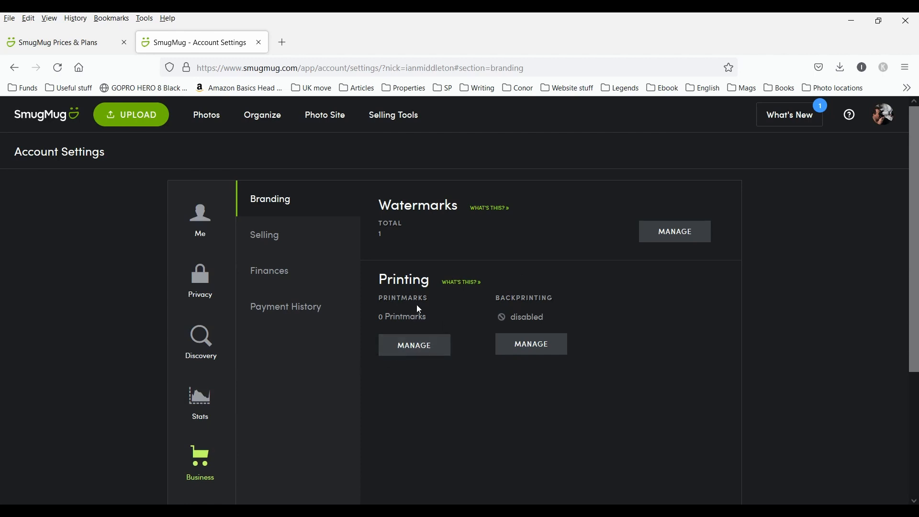
pyautogui.click(404, 349)
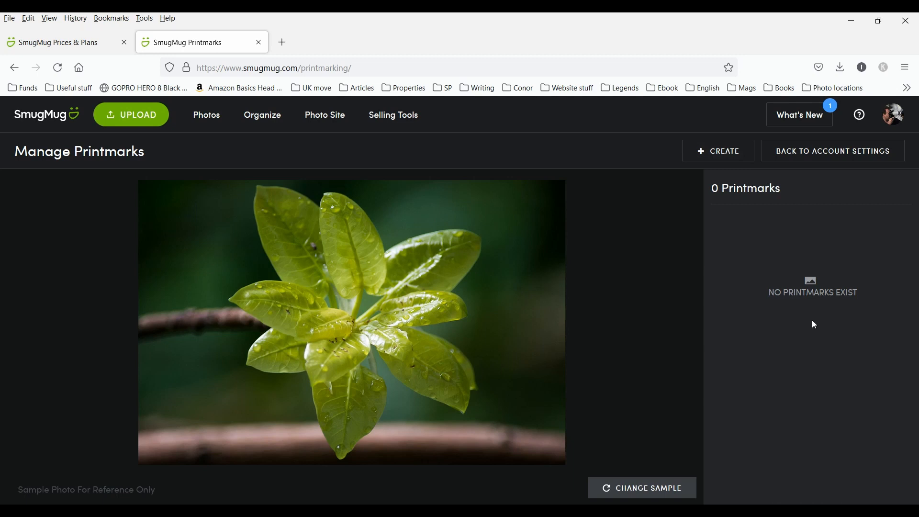
pyautogui.click(737, 150)
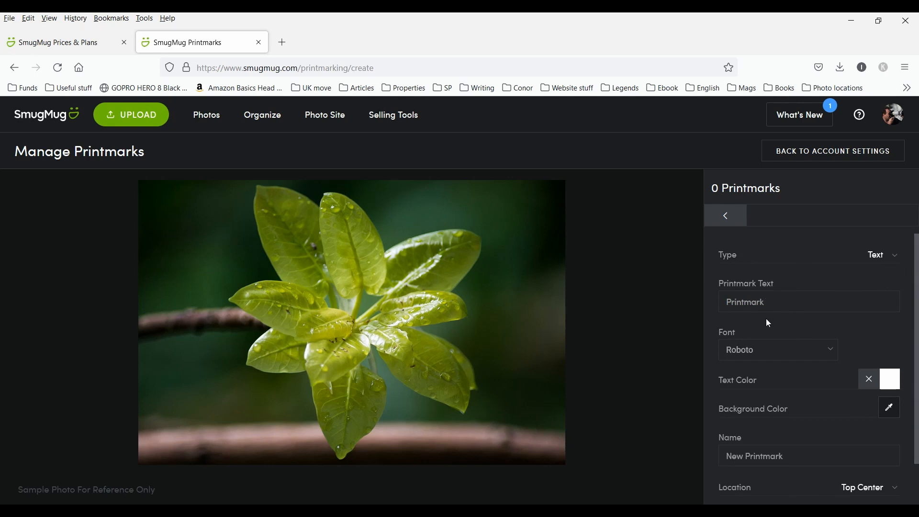
# Enter the photographer's full name as the printmark text.
pyautogui.click(765, 302)
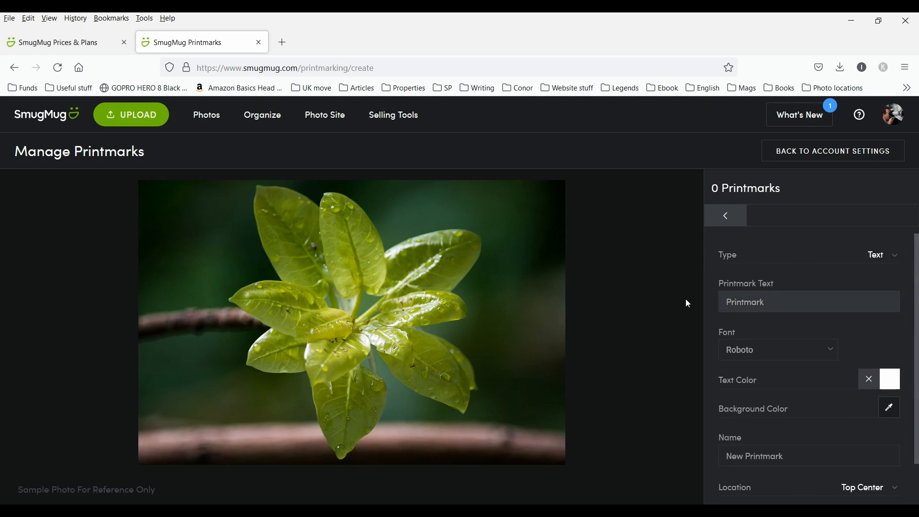
pyautogui.write('Ian')
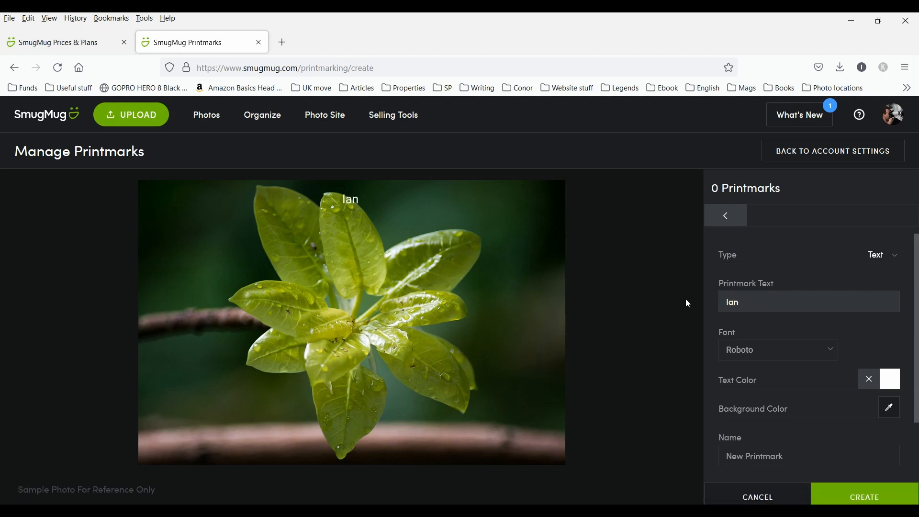
pyautogui.write(' Middleton')
# Set the printmark's location to Bottom Right and its fade to 40%.
pyautogui.scroll(-2, 807, 400)
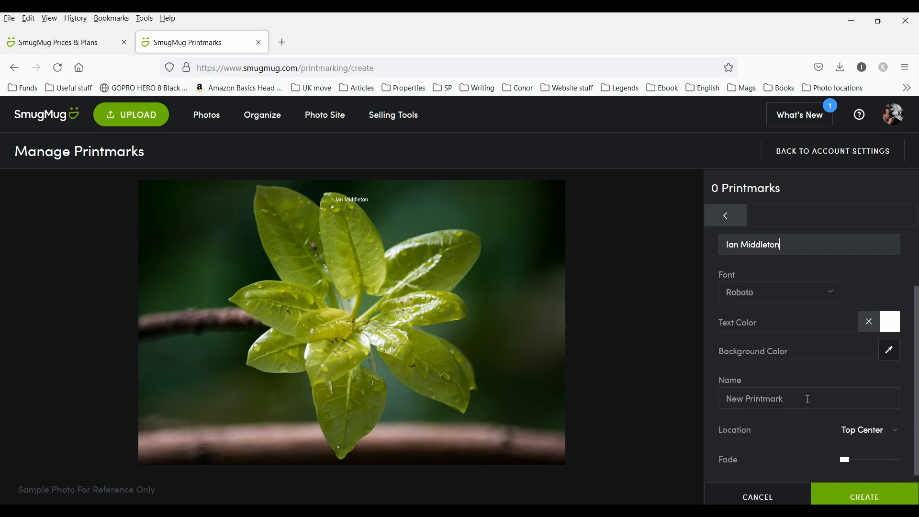
pyautogui.click(870, 430)
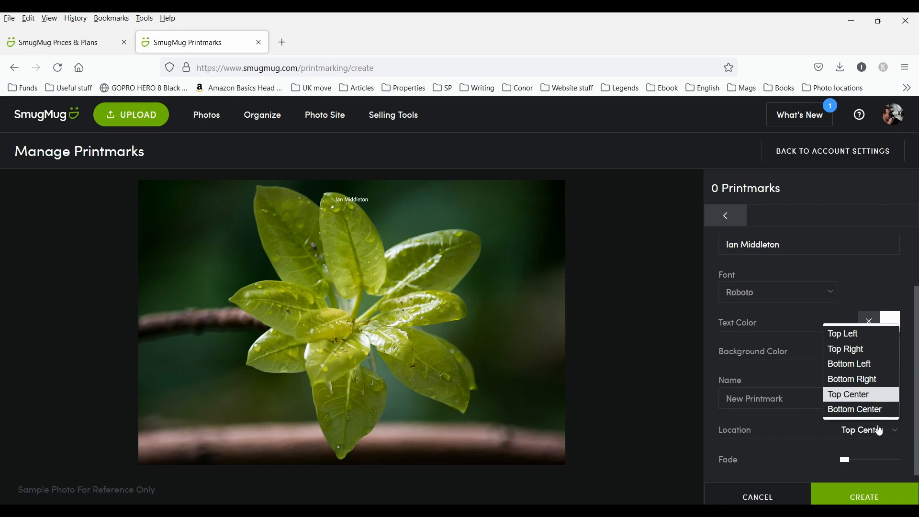
pyautogui.click(873, 381)
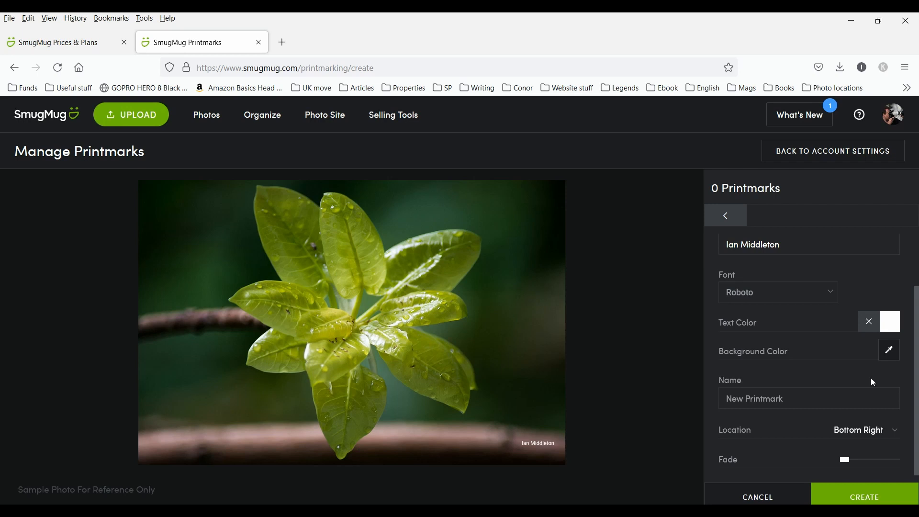
pyautogui.click(891, 438)
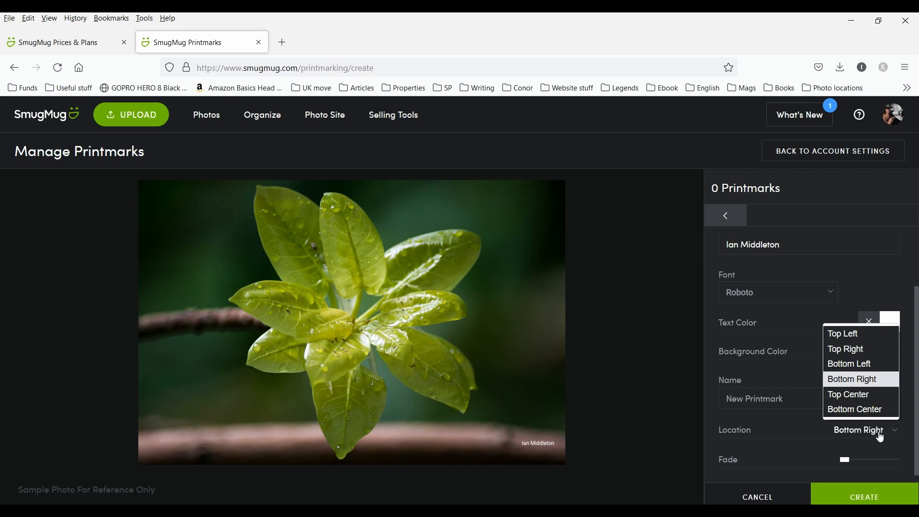
pyautogui.click(881, 437)
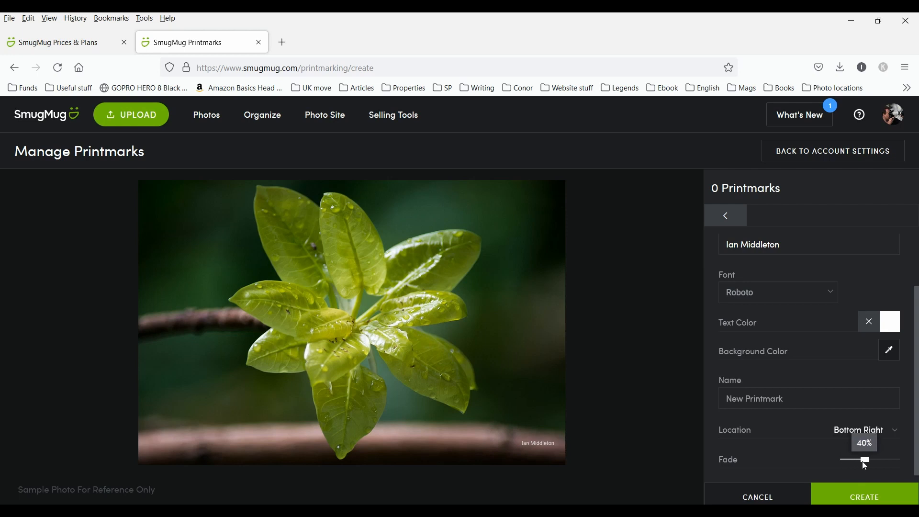
pyautogui.moveTo(866, 462)
pyautogui.mouseDown()
pyautogui.moveTo(878, 461)
pyautogui.moveTo(864, 463)
pyautogui.mouseUp()
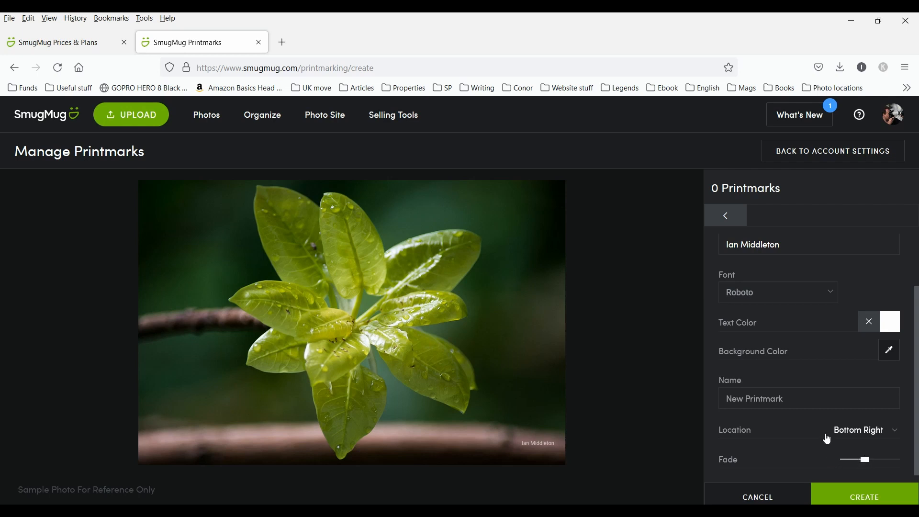
# Name the printmark Logo and change its type to Image.
pyautogui.click(754, 400)
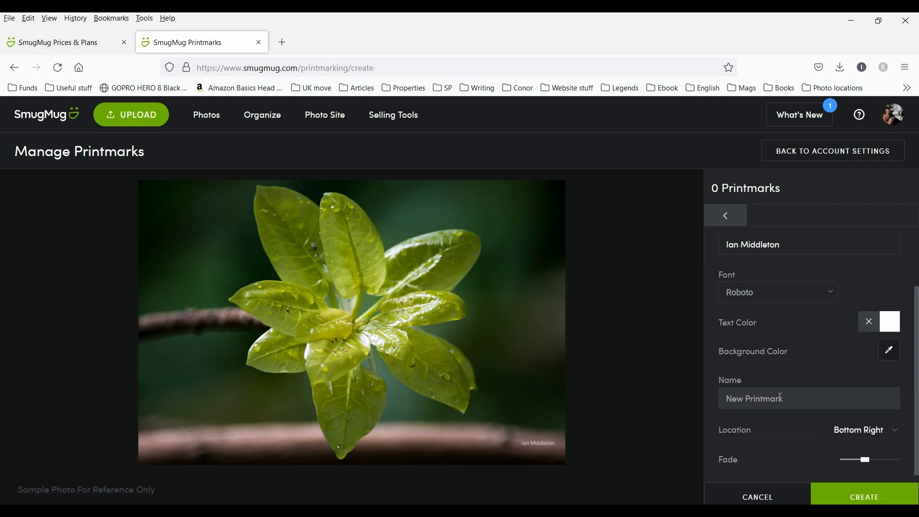
pyautogui.write('Logo')
pyautogui.scroll(2, 807, 315)
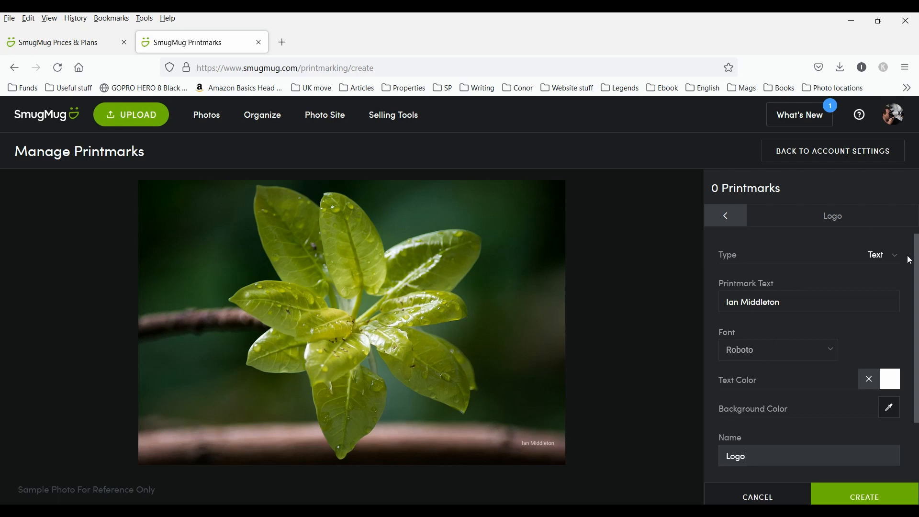
pyautogui.click(889, 257)
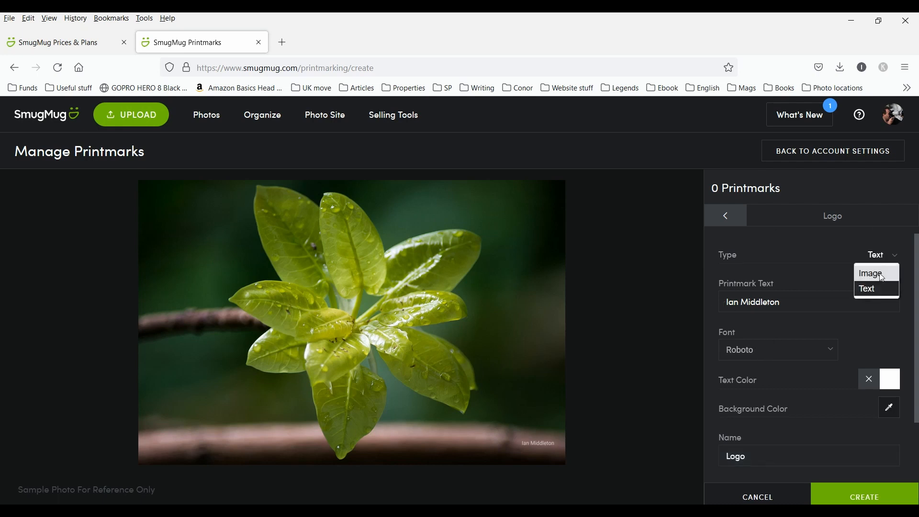
pyautogui.click(883, 278)
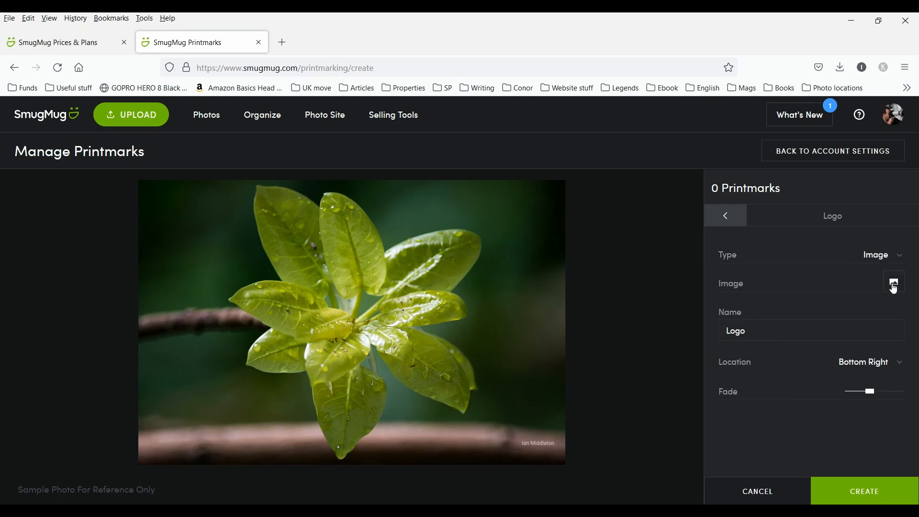
# Use the photography logo from the Profile Images gallery on SmugMug as the printmark's image.
pyautogui.click(892, 282)
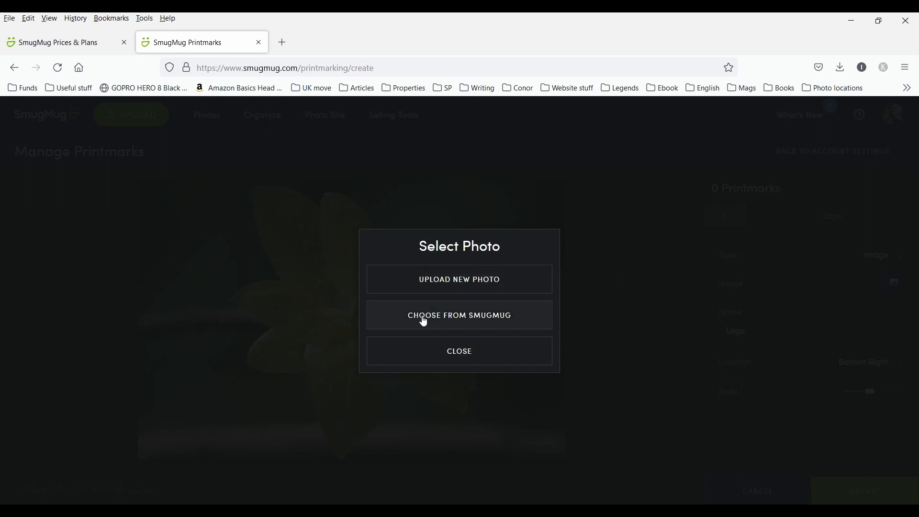
pyautogui.click(473, 325)
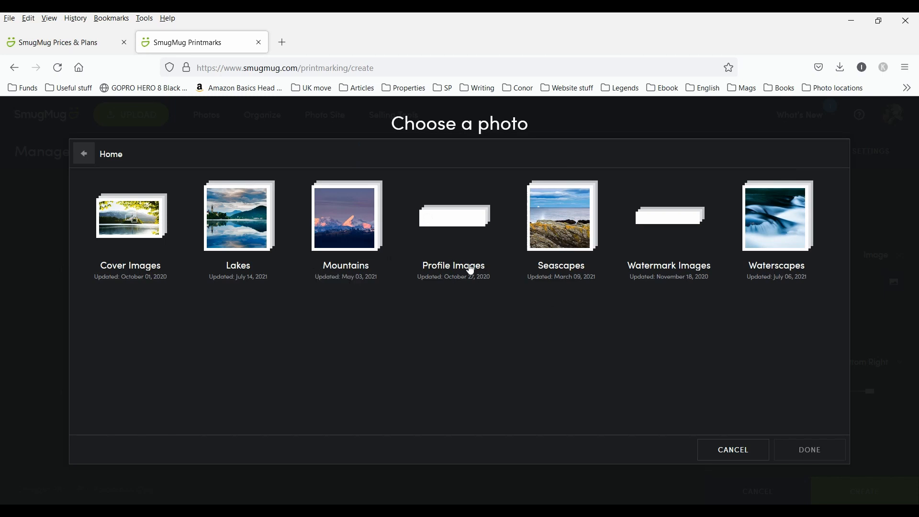
pyautogui.click(458, 228)
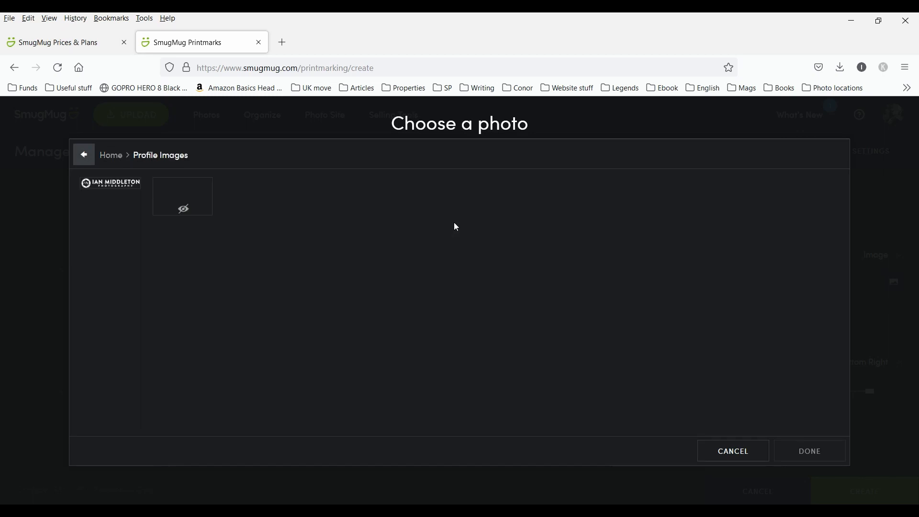
pyautogui.click(113, 191)
pyautogui.click(113, 191)
pyautogui.click(114, 190)
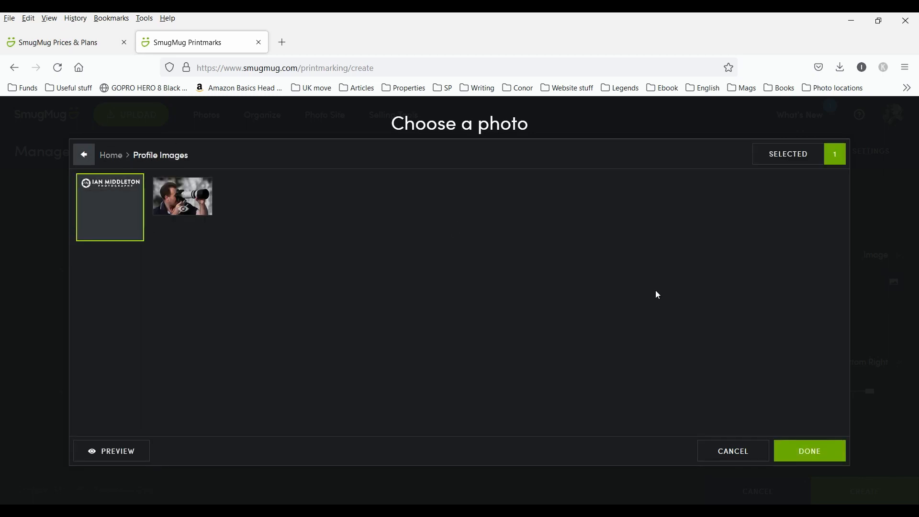
pyautogui.click(811, 451)
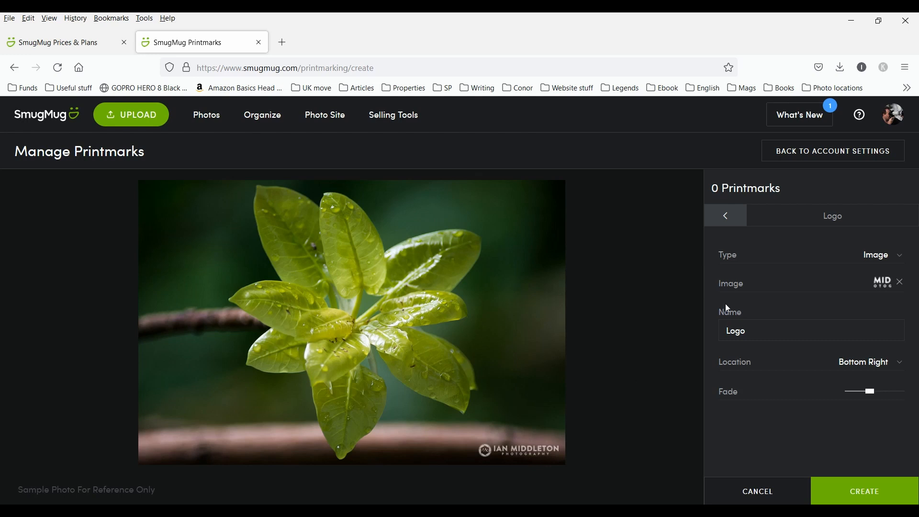
# Check the image source options without changing the logo, and create the printmark.
pyautogui.click(884, 284)
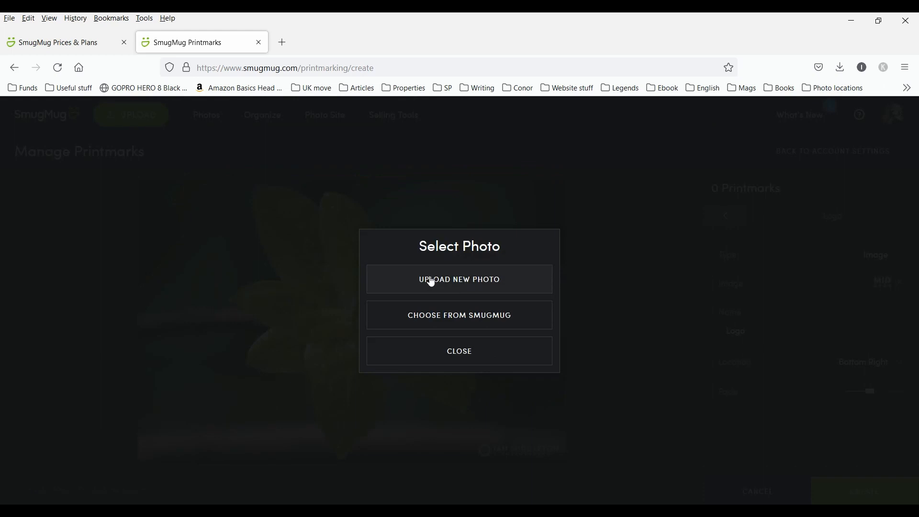
pyautogui.click(480, 356)
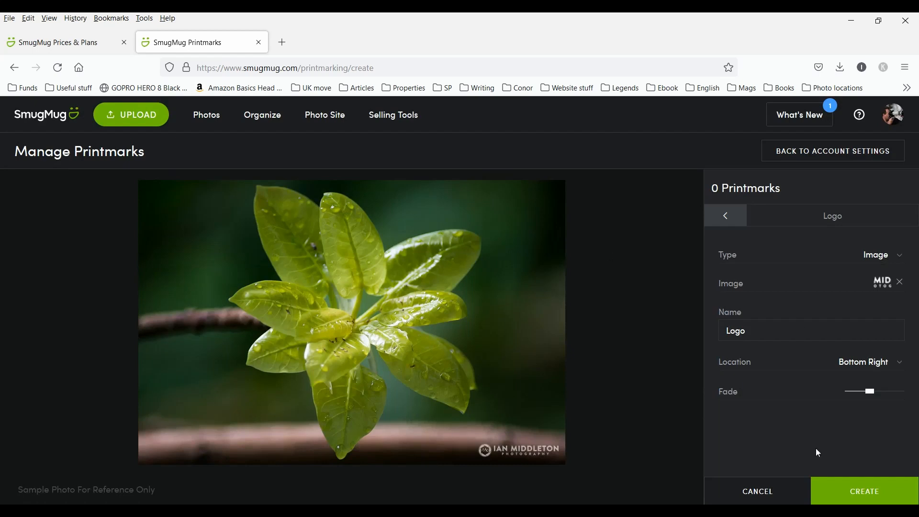
pyautogui.click(868, 490)
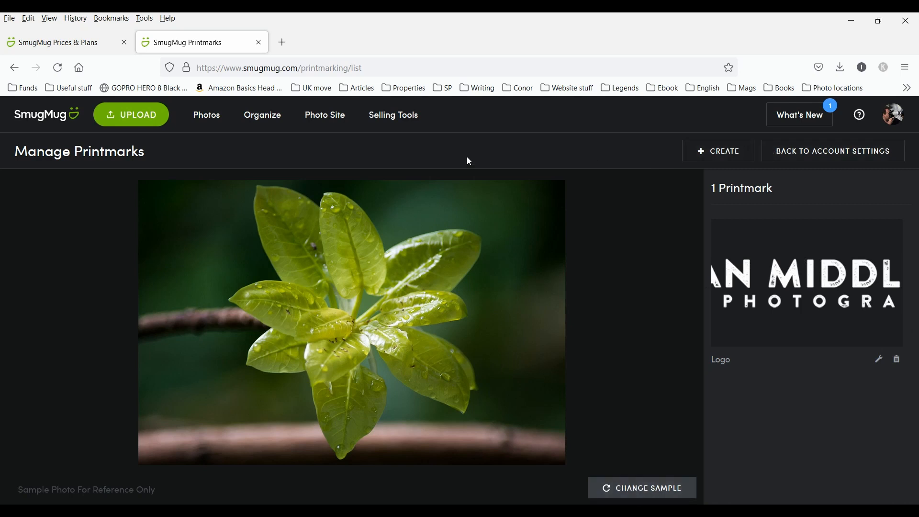
# Return to the account settings and look through the Business sections for Selling, Finances, Payment History and Branding.
pyautogui.click(845, 152)
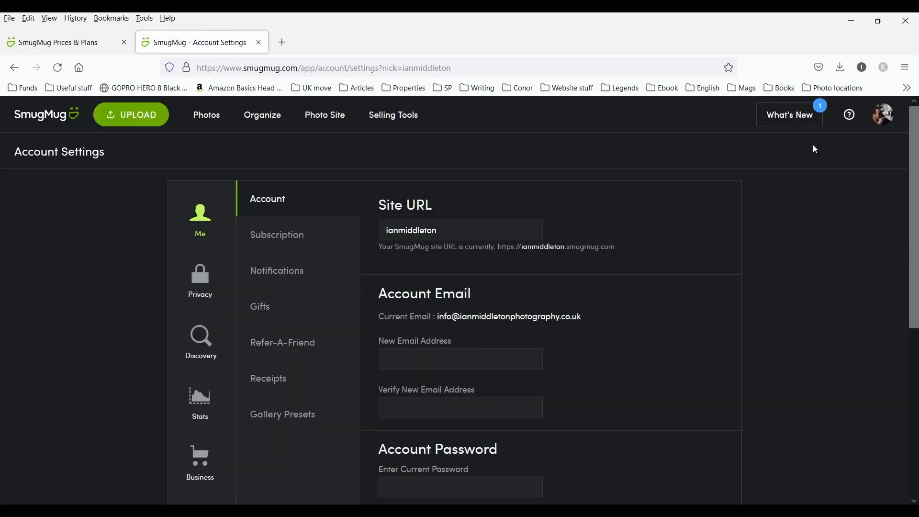
pyautogui.scroll(-2, 196, 431)
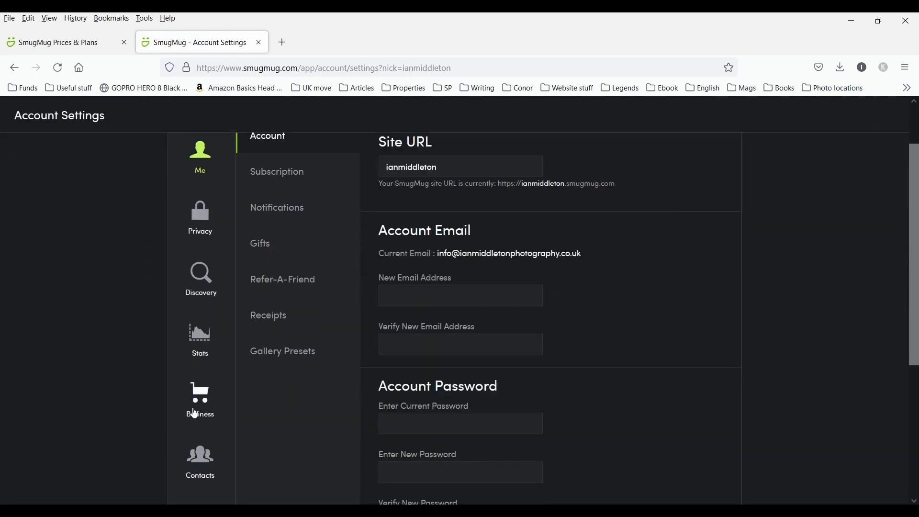
pyautogui.click(194, 414)
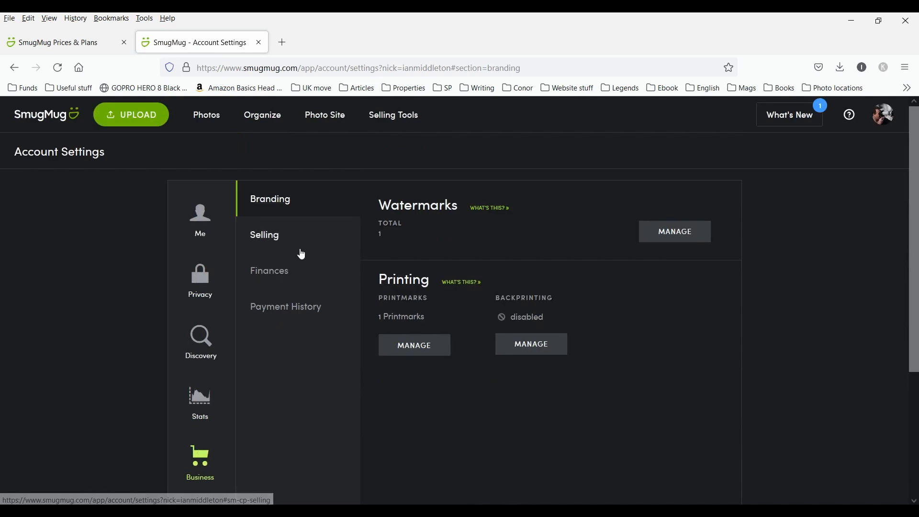
pyautogui.click(268, 239)
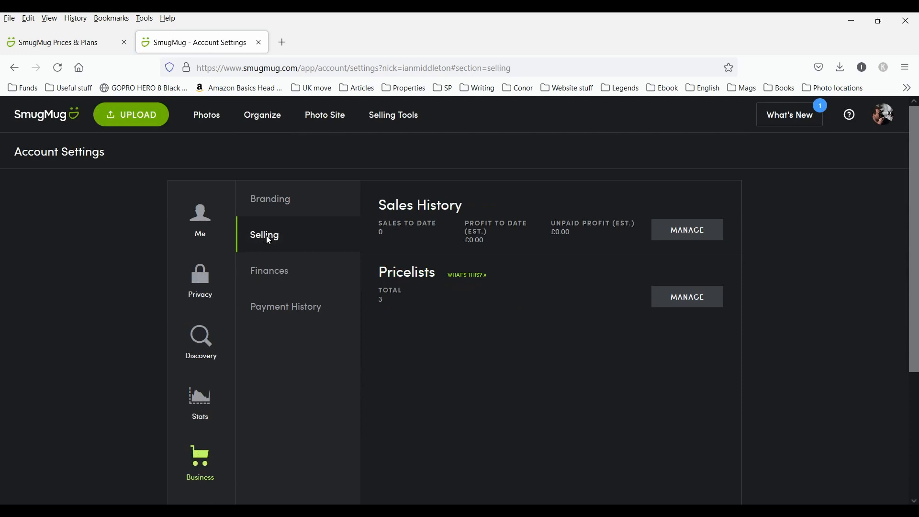
pyautogui.click(275, 272)
pyautogui.click(279, 308)
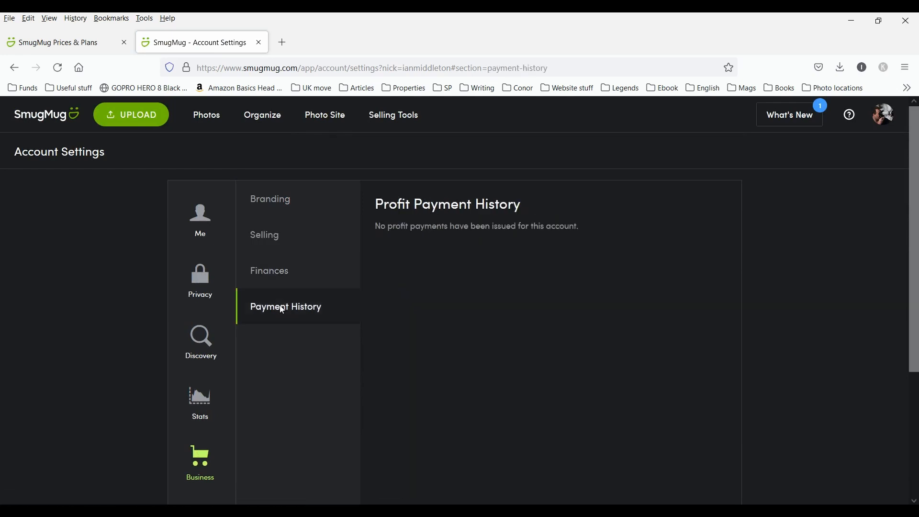
pyautogui.click(269, 232)
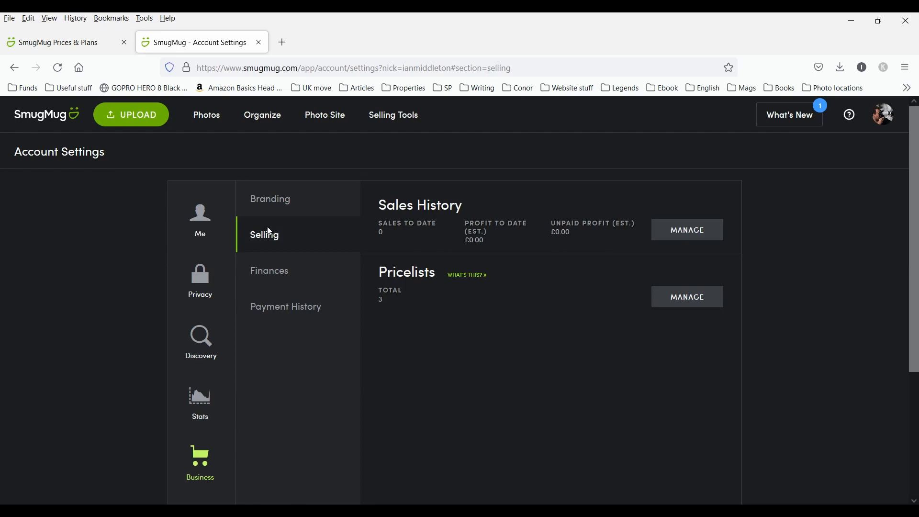
pyautogui.click(271, 200)
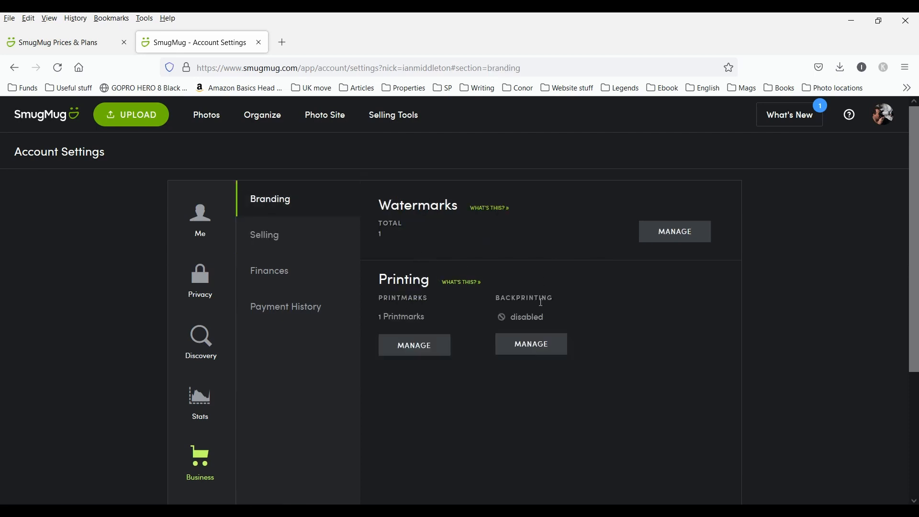
# View the site-wide backprinting text settings and return to the account settings.
pyautogui.click(532, 345)
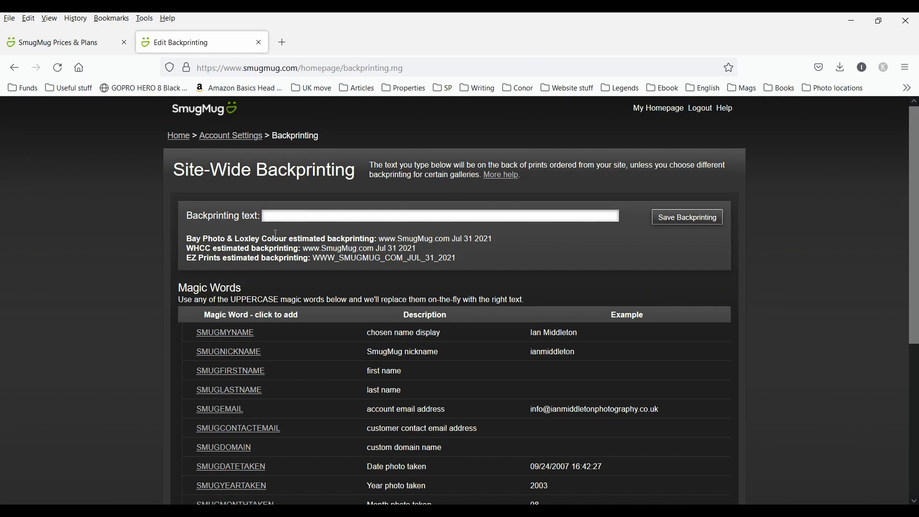
pyautogui.click(293, 215)
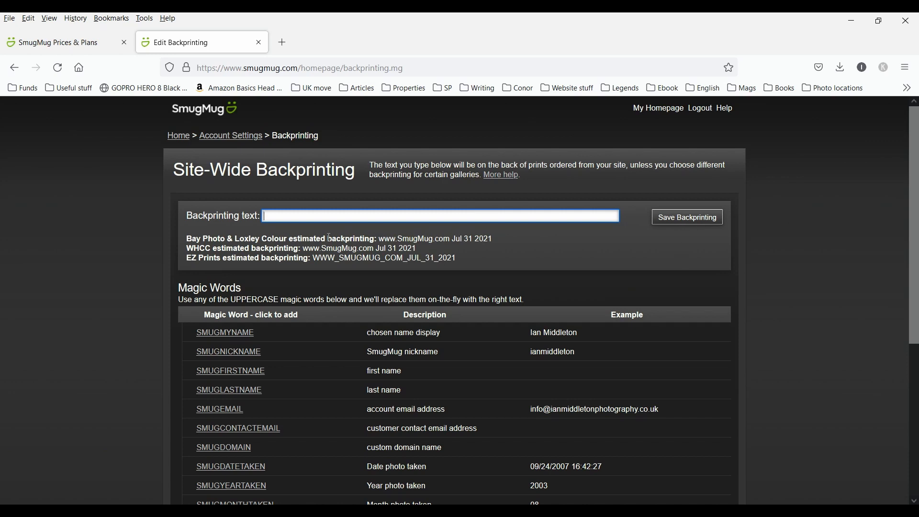
pyautogui.click(233, 139)
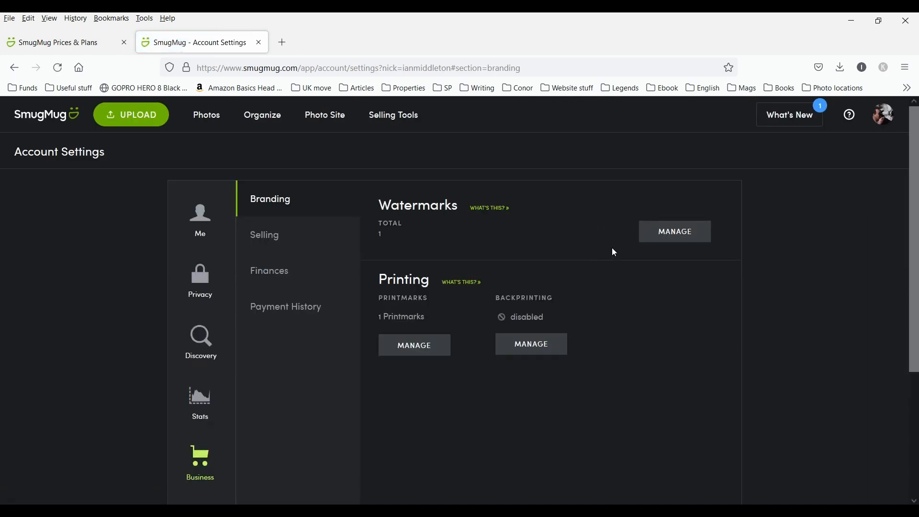
# Open watermark management and view the options for creating a new watermark.
pyautogui.click(676, 234)
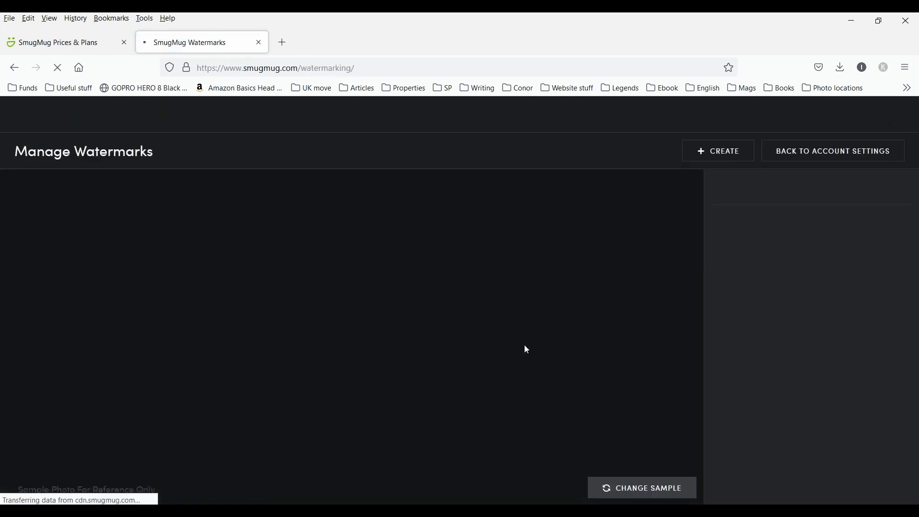
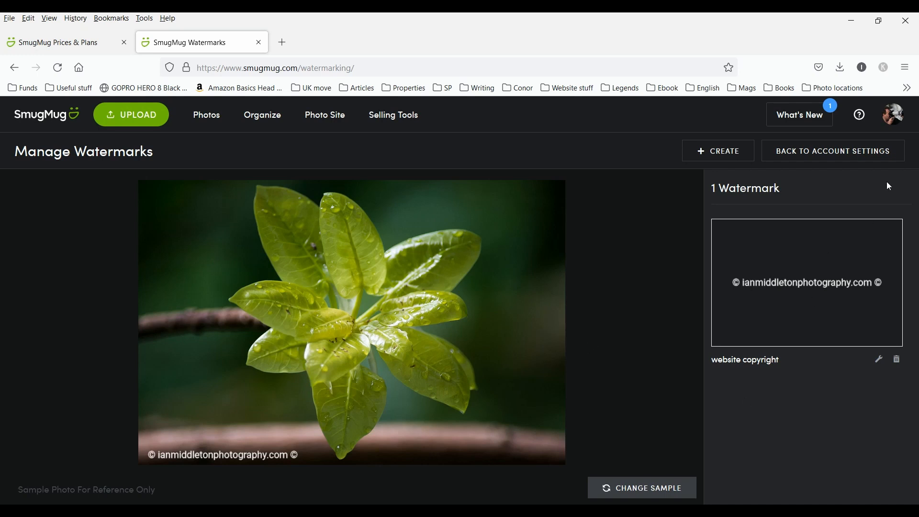
pyautogui.click(716, 152)
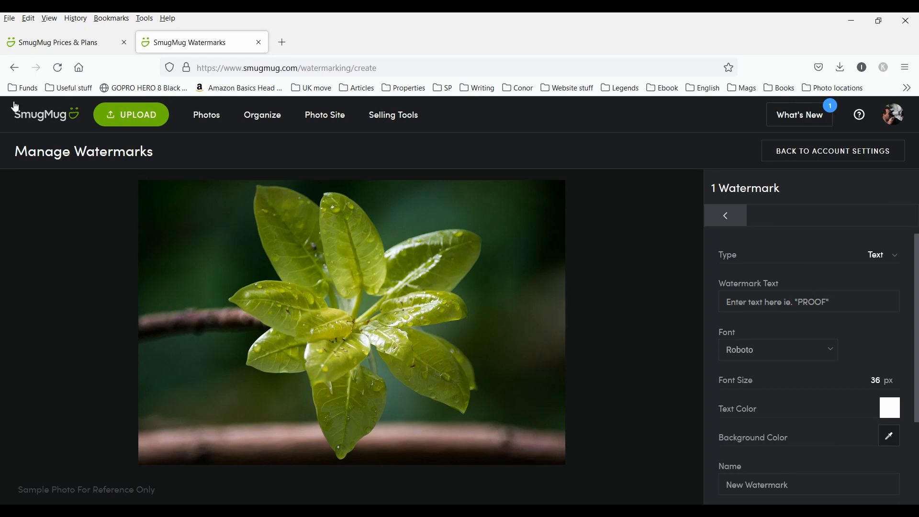
# Open the Finances settings from Selling Tools and review the payment, sales tax and tax registration sections.
pyautogui.click(410, 123)
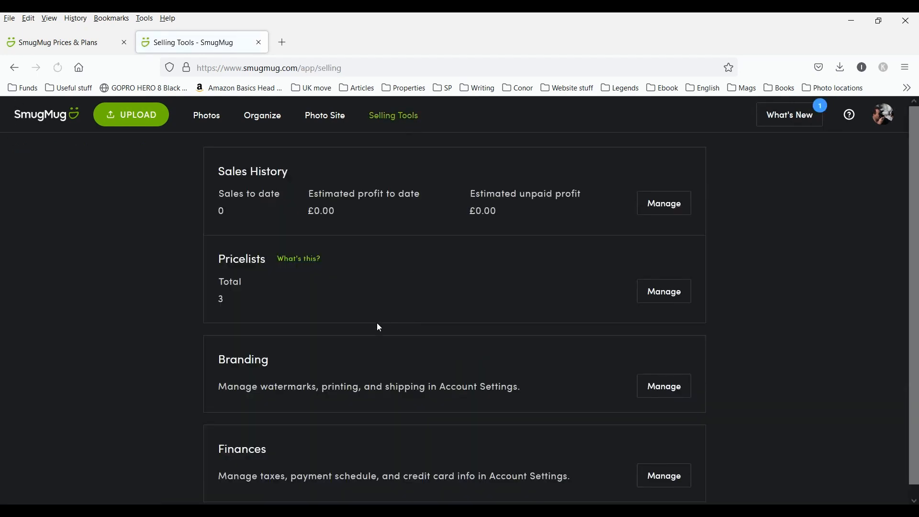
pyautogui.scroll(-1, 377, 324)
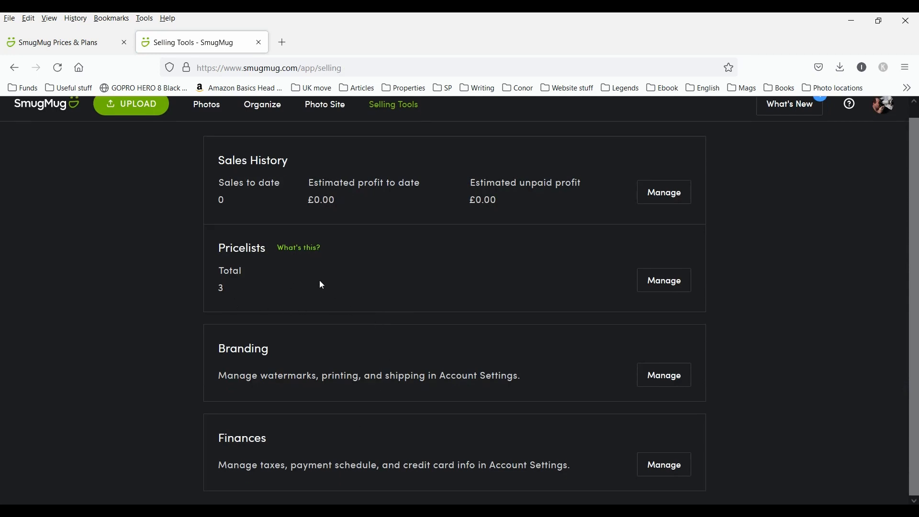
pyautogui.click(673, 466)
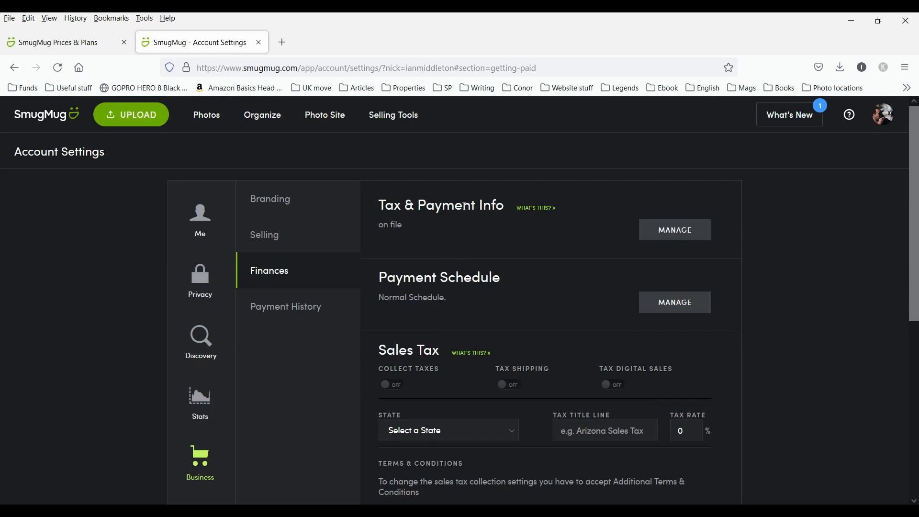
pyautogui.scroll(-3, 478, 342)
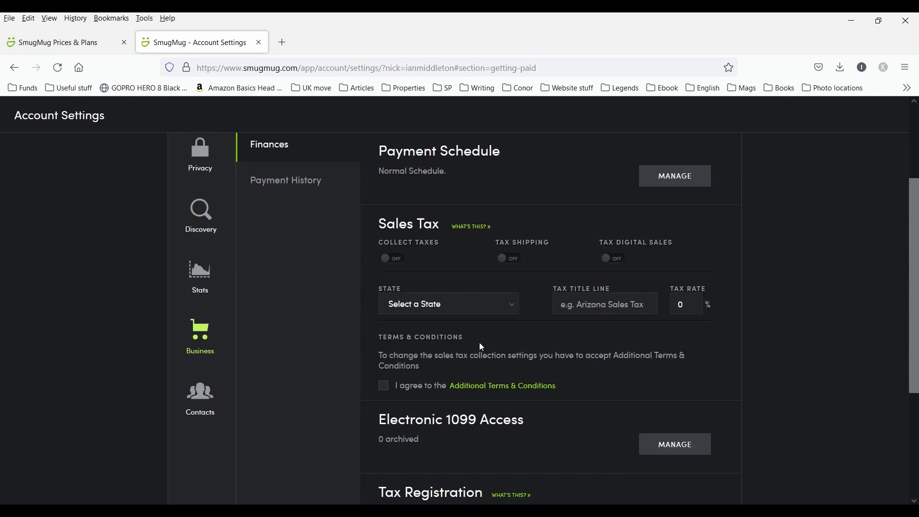
pyautogui.scroll(-3, 521, 364)
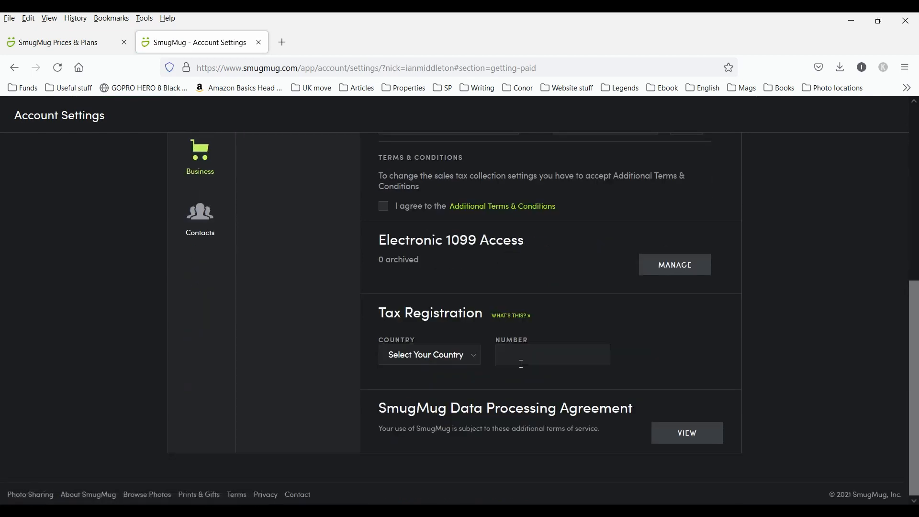
pyautogui.scroll(5, 522, 363)
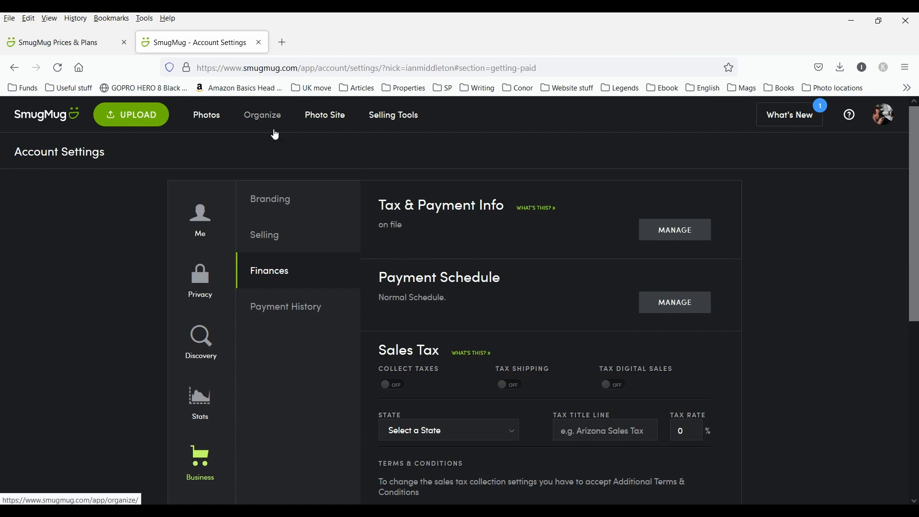
# Open the Lakes gallery from the photo site's homepage.
pyautogui.click(330, 120)
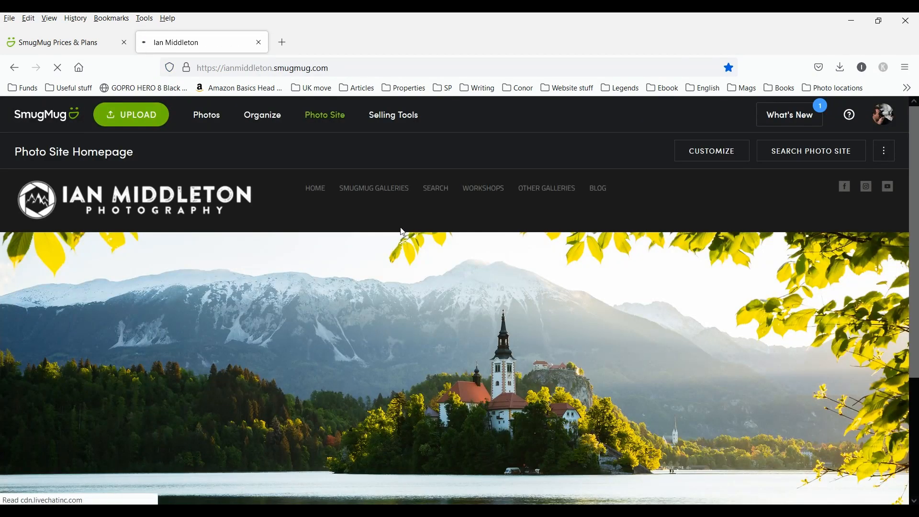
pyautogui.scroll(-4, 397, 254)
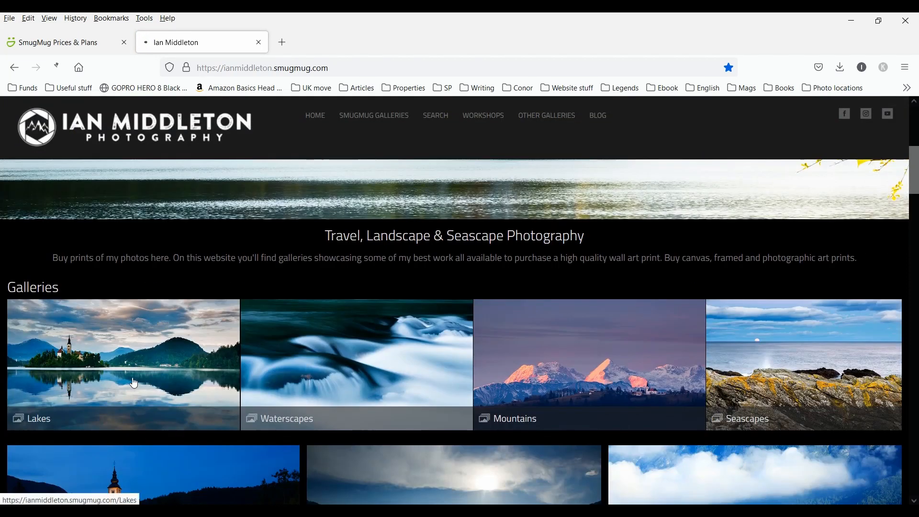
pyautogui.click(134, 383)
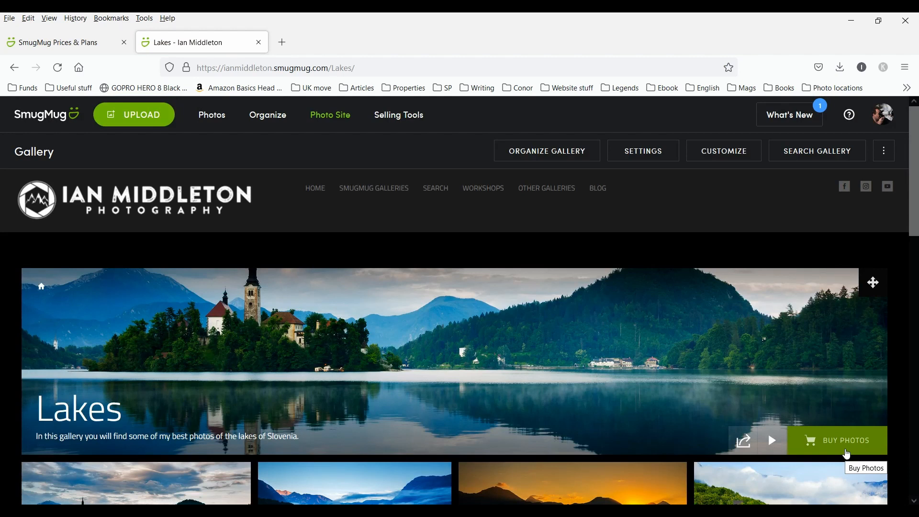
# Examine the standard-size paper print prices offered for buying Lakes photos, and return to the gallery page.
pyautogui.click(848, 453)
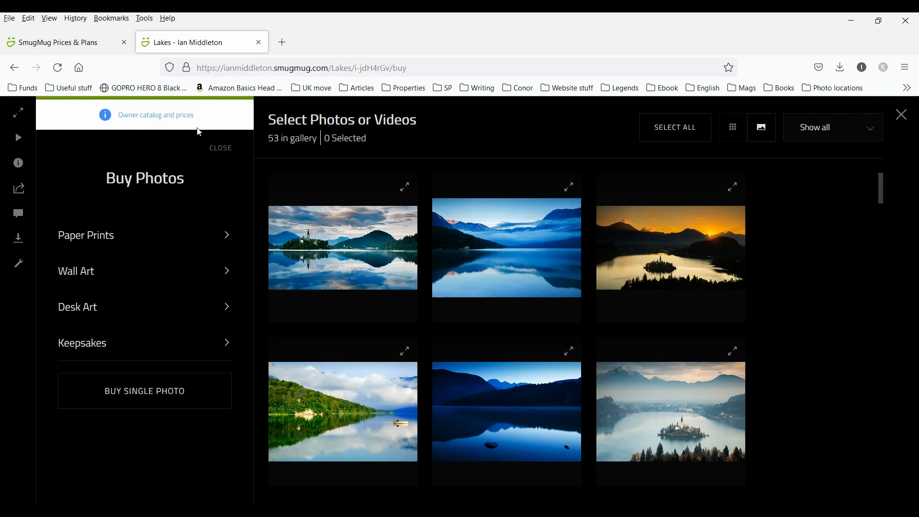
pyautogui.click(137, 237)
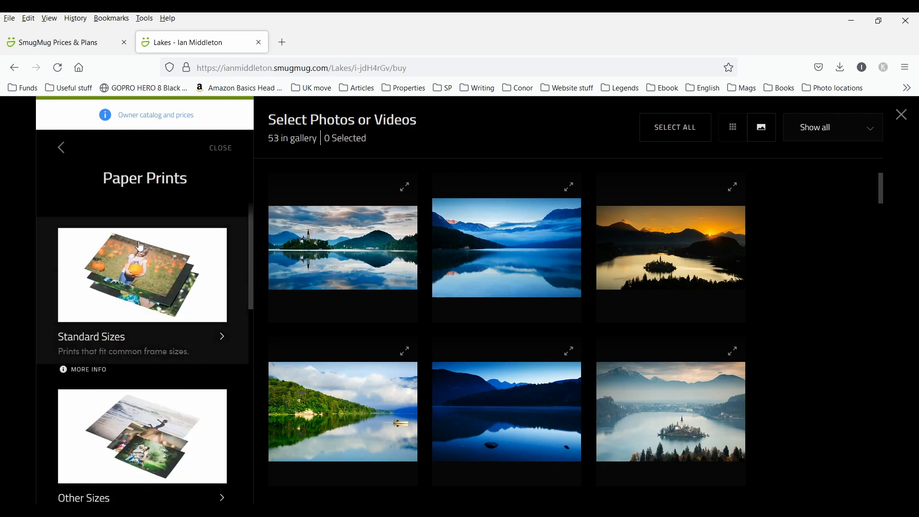
pyautogui.click(140, 247)
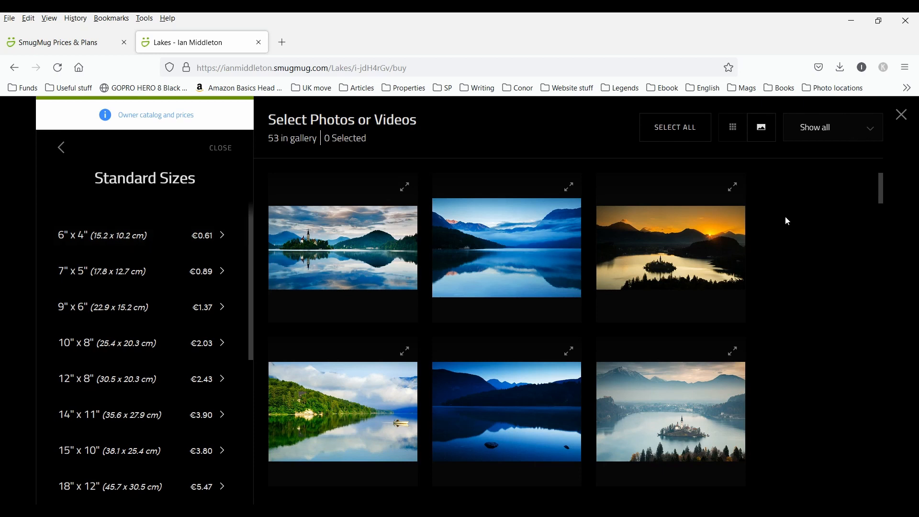
pyautogui.click(218, 151)
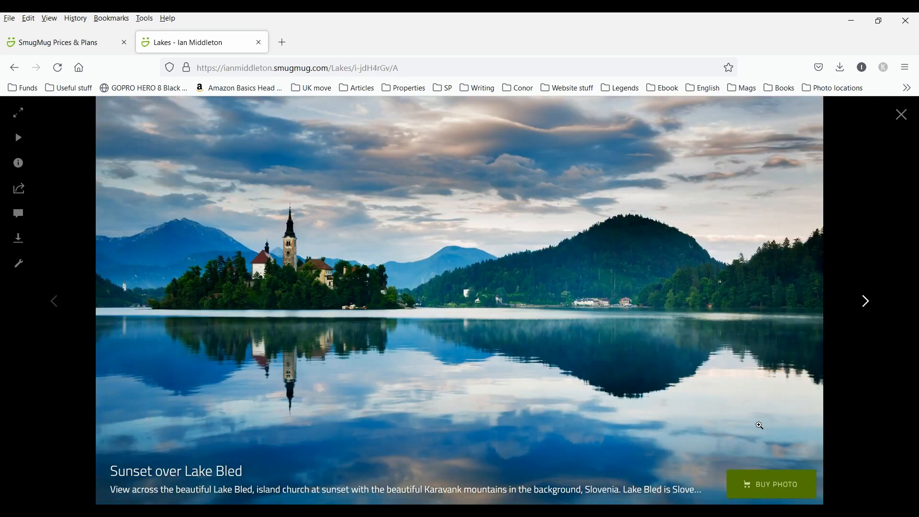
pyautogui.click(15, 68)
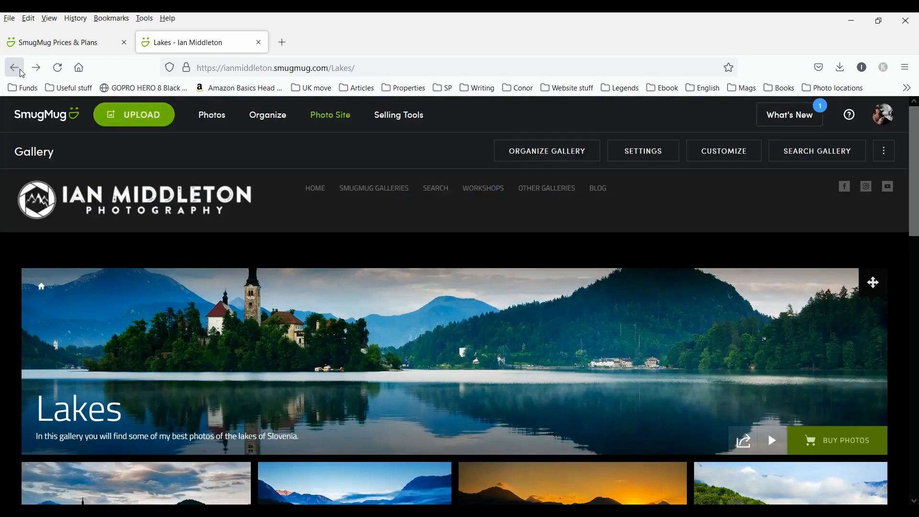
# Log out of the SmugMug account and open the photo buying options for the Lakes gallery as a visitor.
pyautogui.click(880, 121)
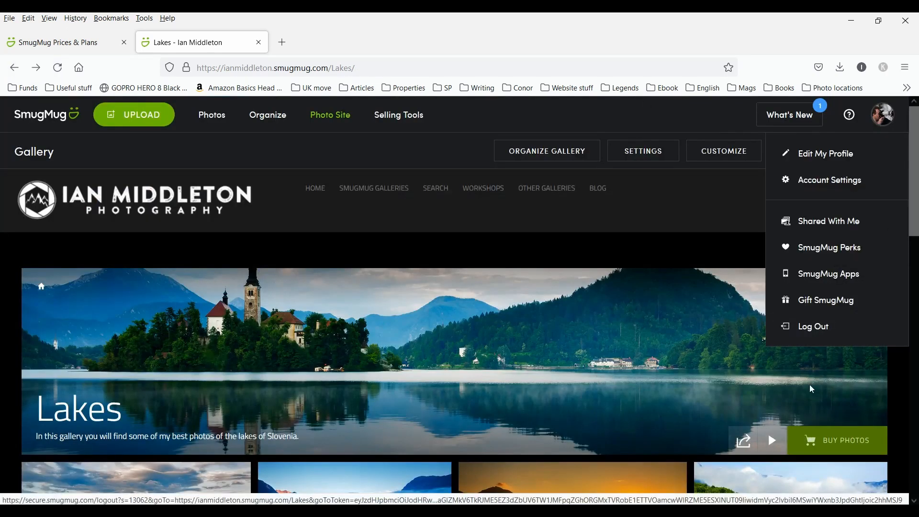
pyautogui.click(814, 324)
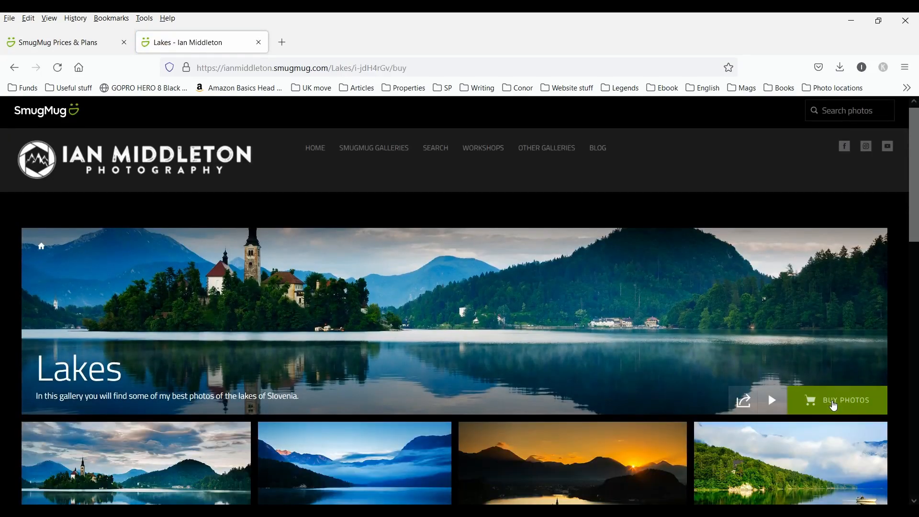
pyautogui.click(832, 406)
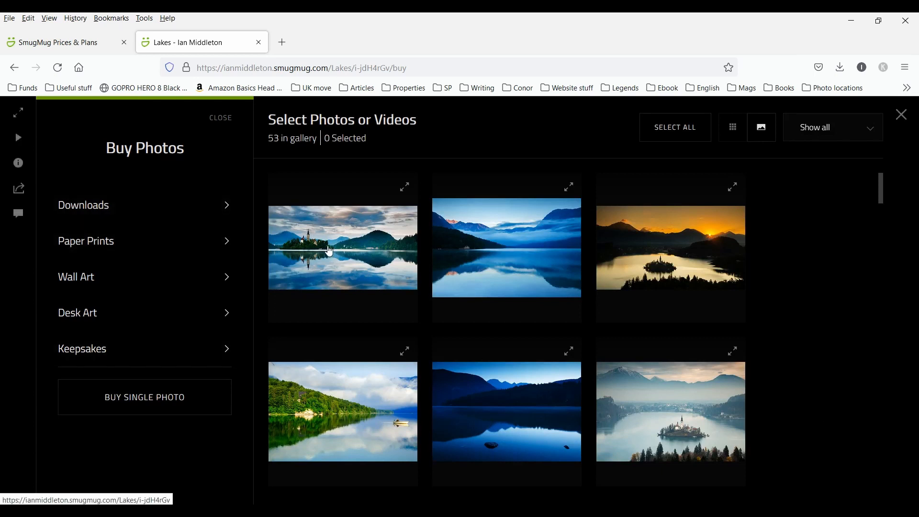
# Select five of the first six Lakes photos for purchase, leaving out the second photo.
pyautogui.click(364, 249)
pyautogui.click(521, 381)
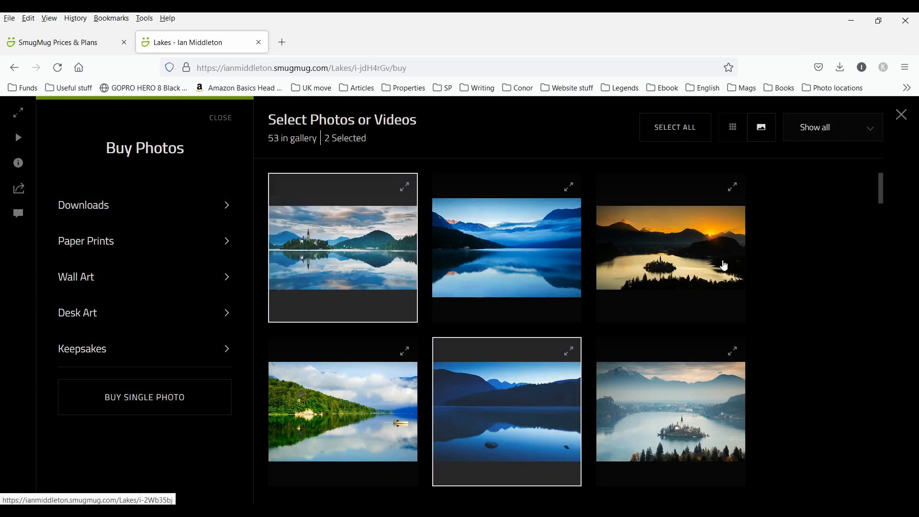
pyautogui.click(726, 254)
pyautogui.click(356, 412)
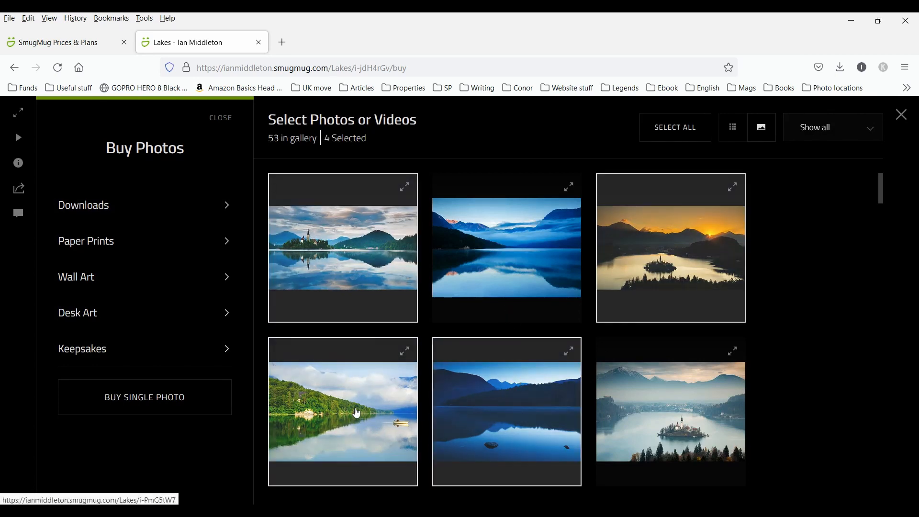
pyautogui.click(669, 431)
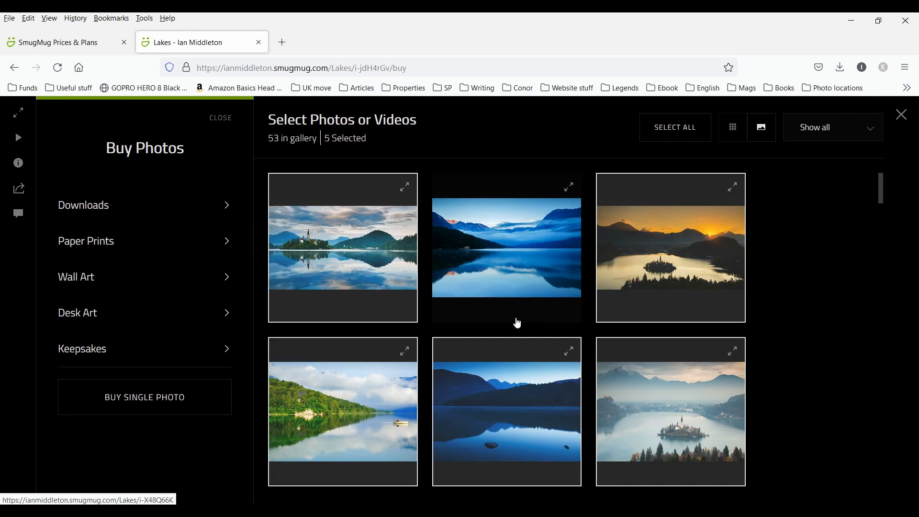
# Check the Commercial Photo License download prices for the selected photos at Hi-Res 4Mpix and Web Size 640x480.
pyautogui.click(86, 211)
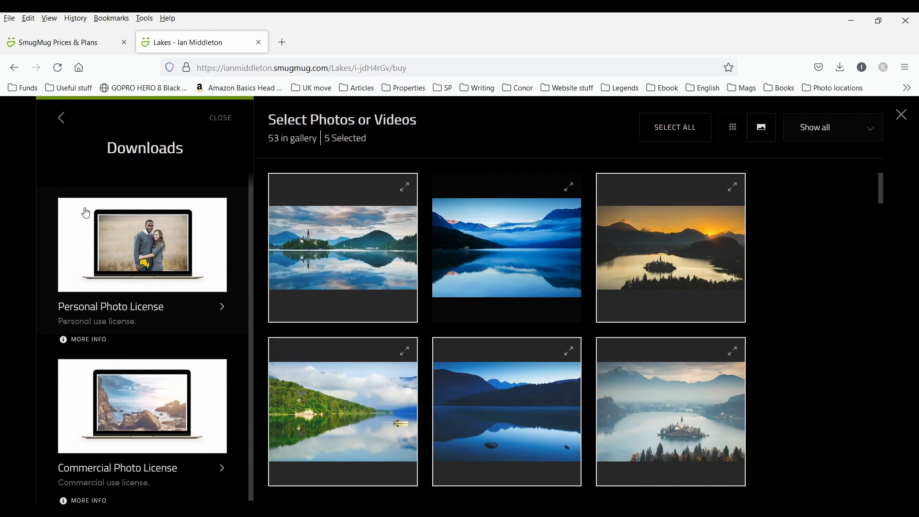
pyautogui.click(133, 412)
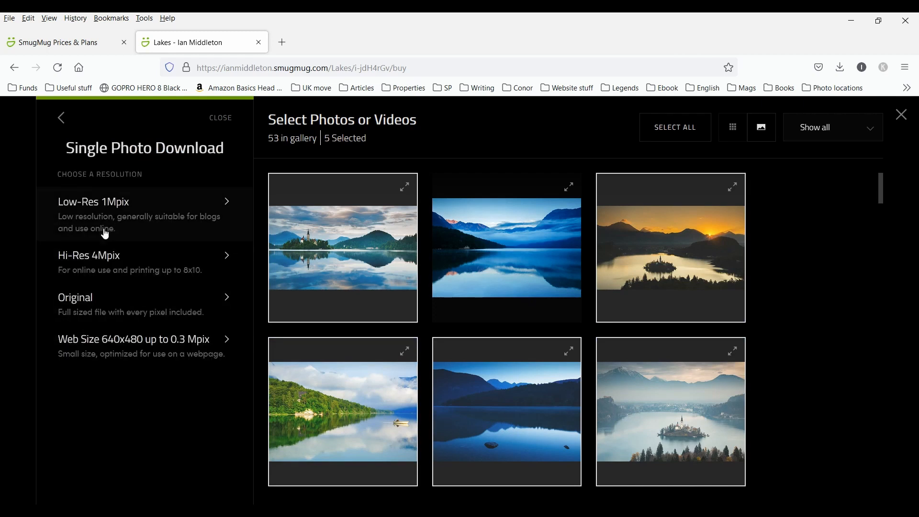
pyautogui.click(100, 307)
pyautogui.click(122, 254)
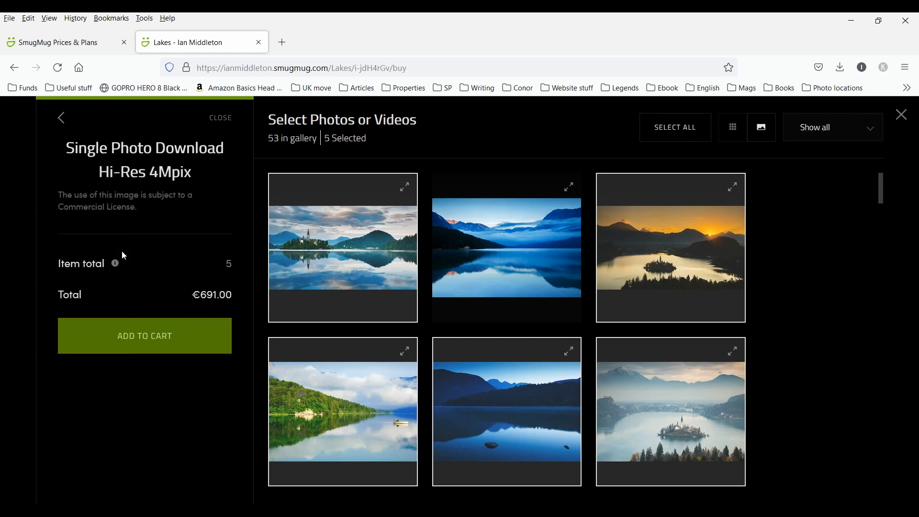
pyautogui.click(63, 118)
pyautogui.click(157, 356)
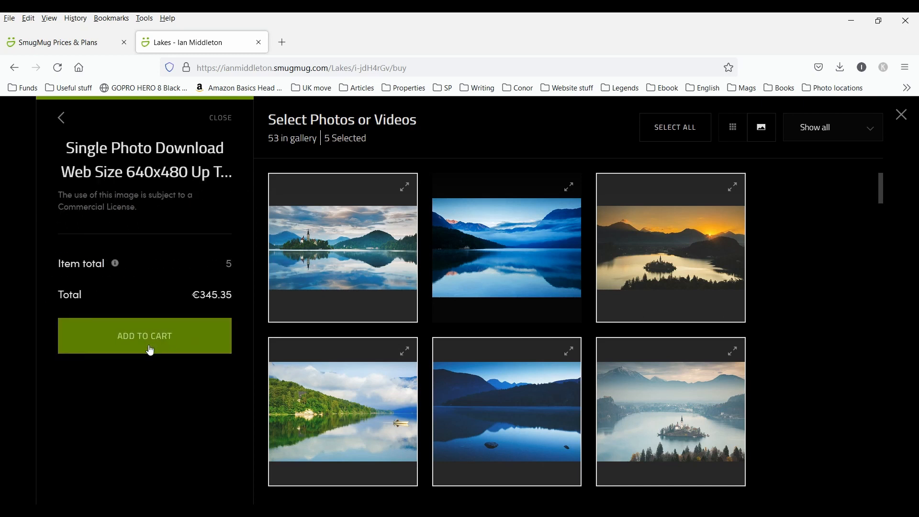
# Deselect every photo except the orange sunrise one, then leave the download options and close the buying view.
pyautogui.click(390, 235)
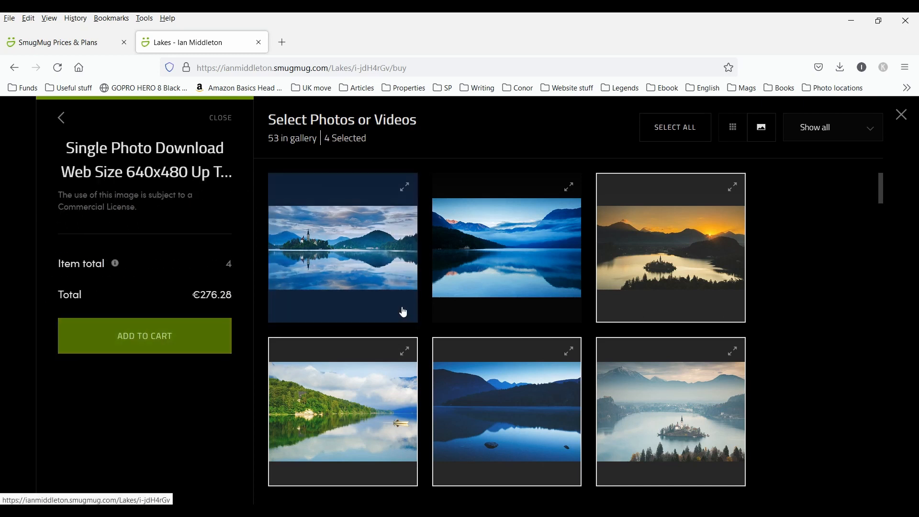
pyautogui.click(369, 383)
pyautogui.click(513, 402)
pyautogui.click(638, 409)
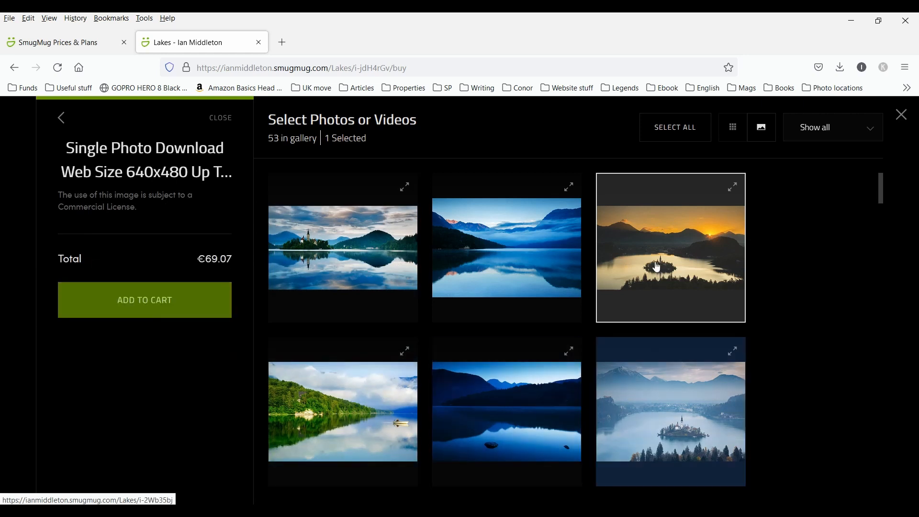
pyautogui.click(61, 120)
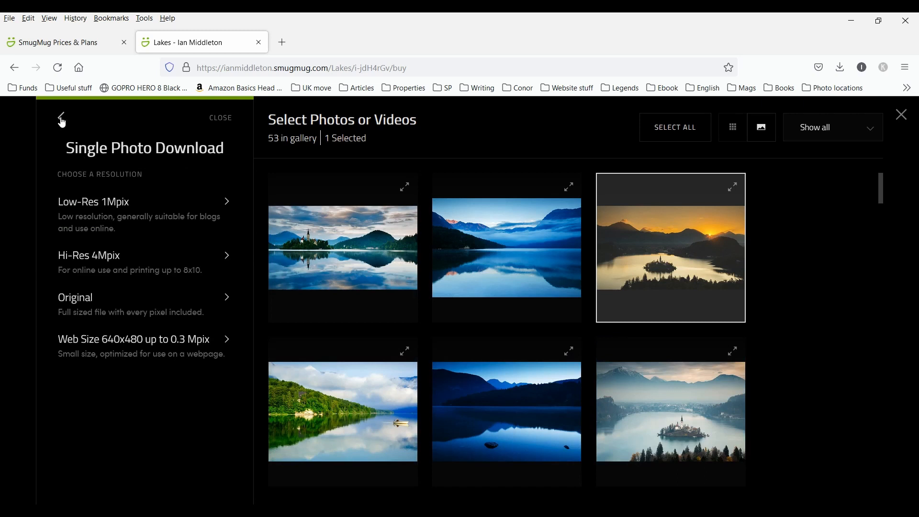
pyautogui.click(61, 120)
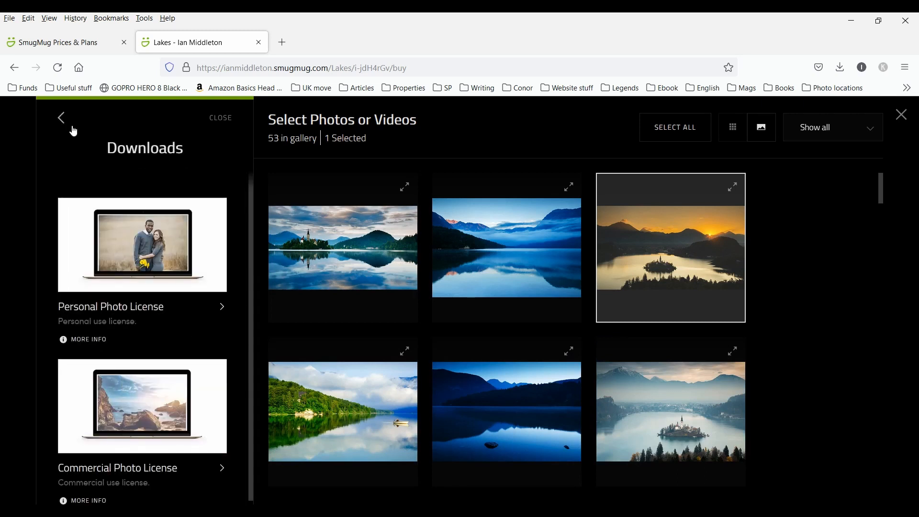
pyautogui.click(221, 120)
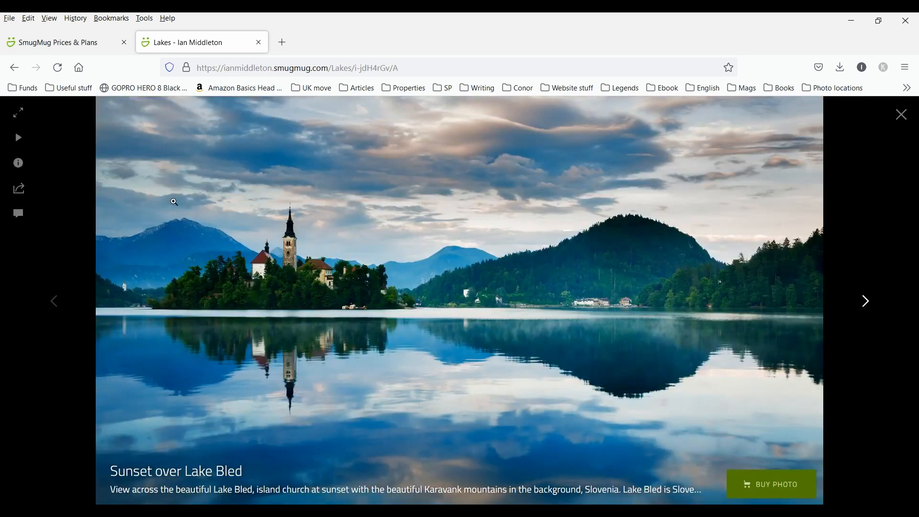
# Browse the next three Lakes photos at full size and return to the gallery page.
pyautogui.click(866, 302)
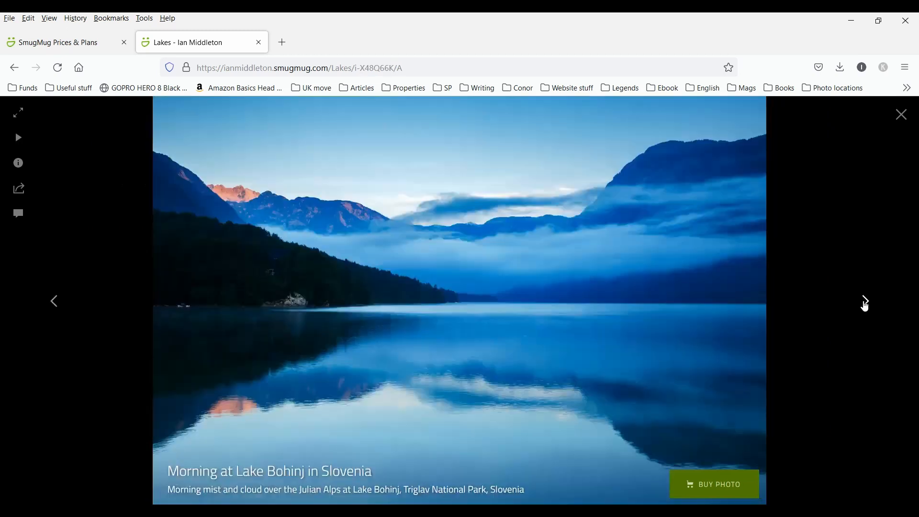
pyautogui.click(866, 303)
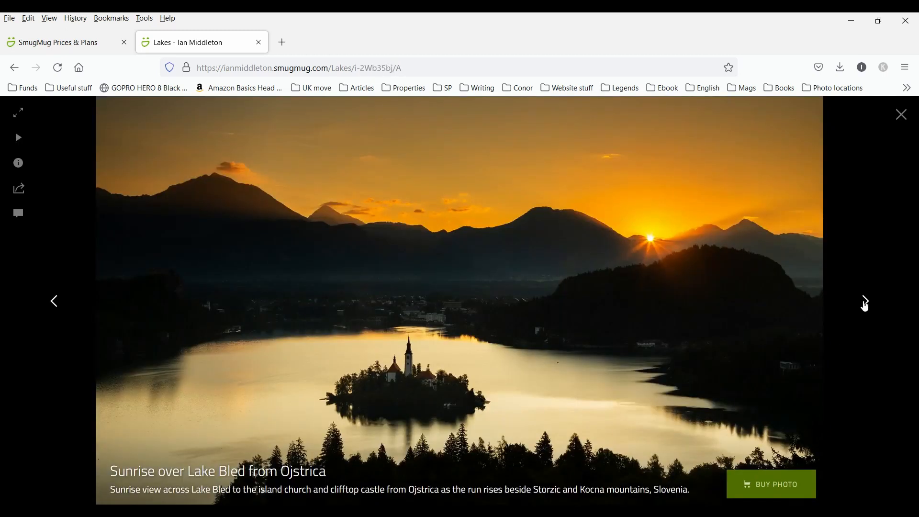
pyautogui.click(867, 303)
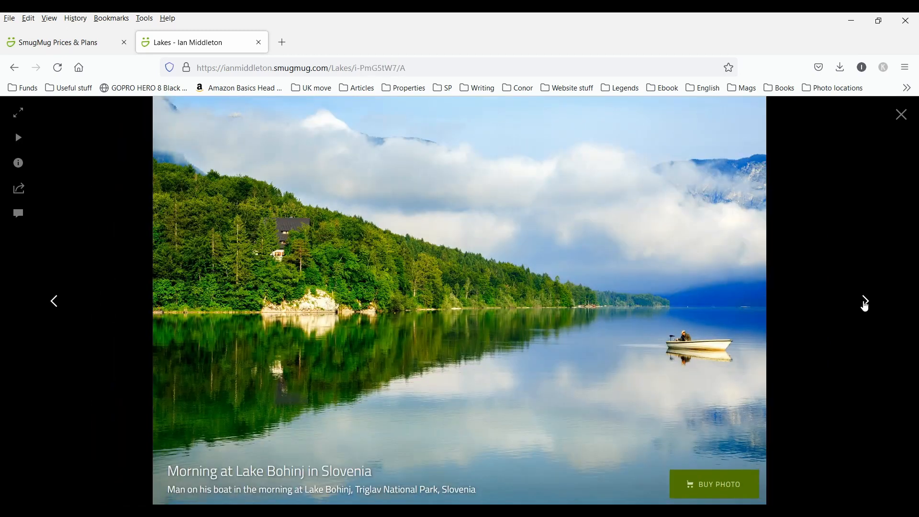
pyautogui.click(900, 115)
# Open the buying options for the Lake Bled photo framed by yellow leaves, further down the Lakes gallery.
pyautogui.scroll(5, 318, 405)
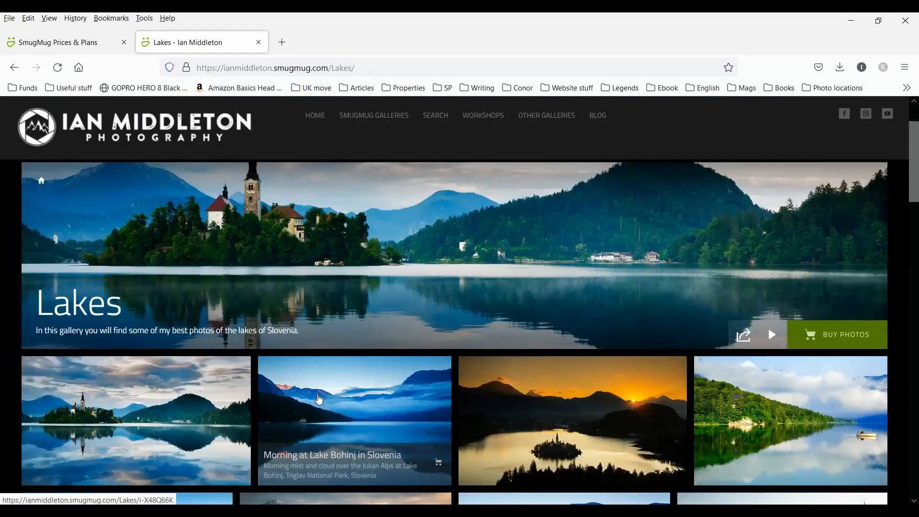
pyautogui.scroll(-6, 319, 400)
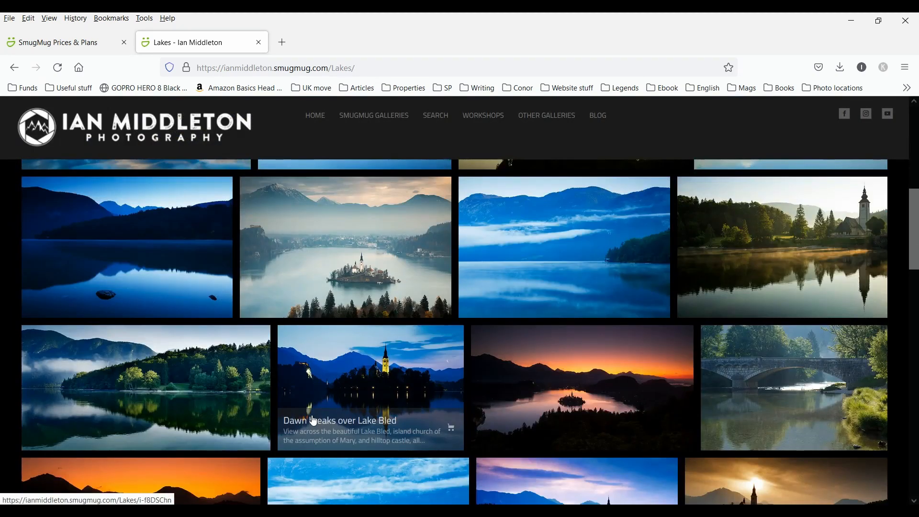
pyautogui.scroll(6, 316, 421)
pyautogui.scroll(-5, 320, 431)
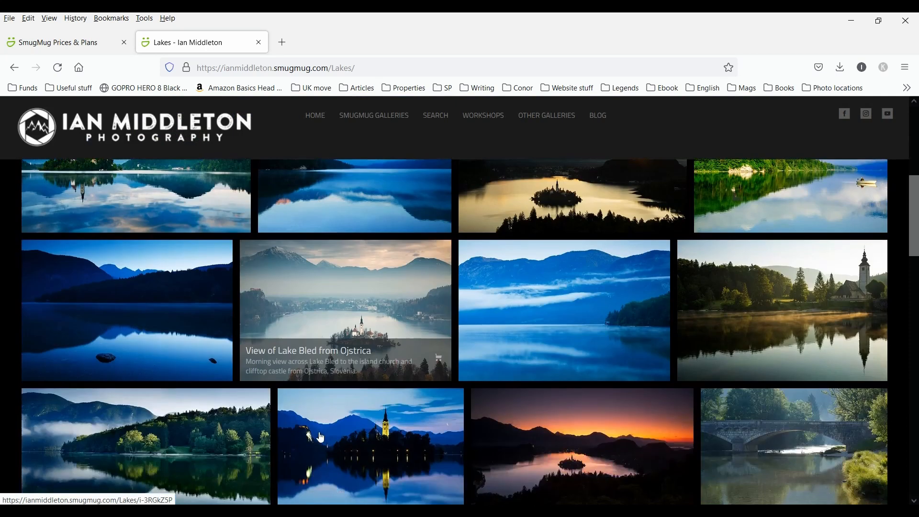
pyautogui.scroll(-8, 325, 438)
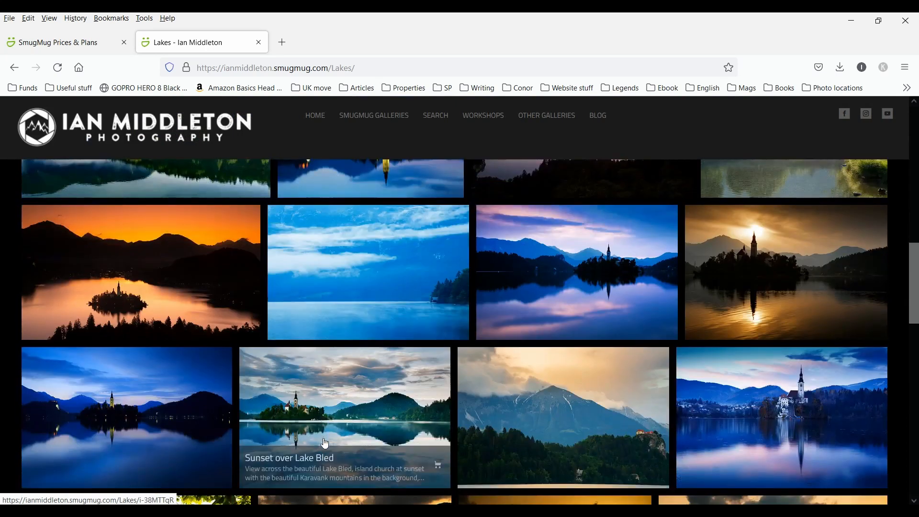
pyautogui.scroll(-3, 324, 445)
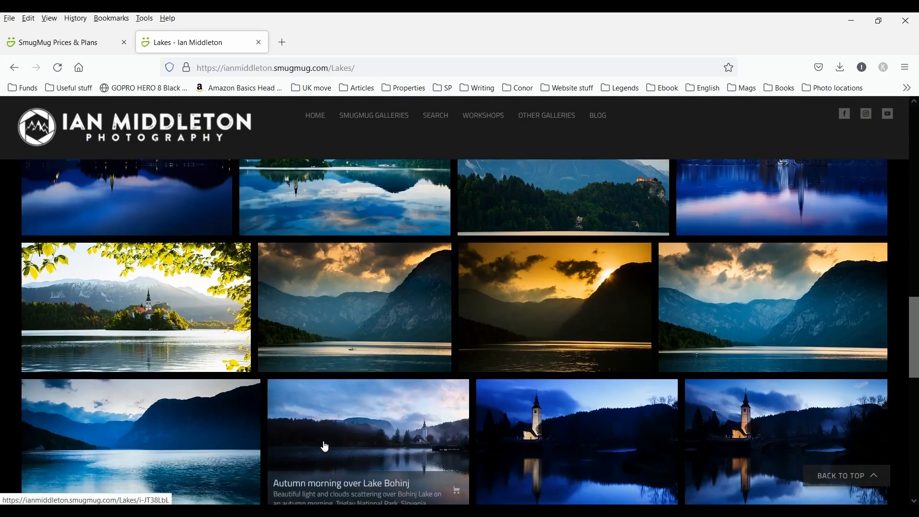
pyautogui.click(130, 297)
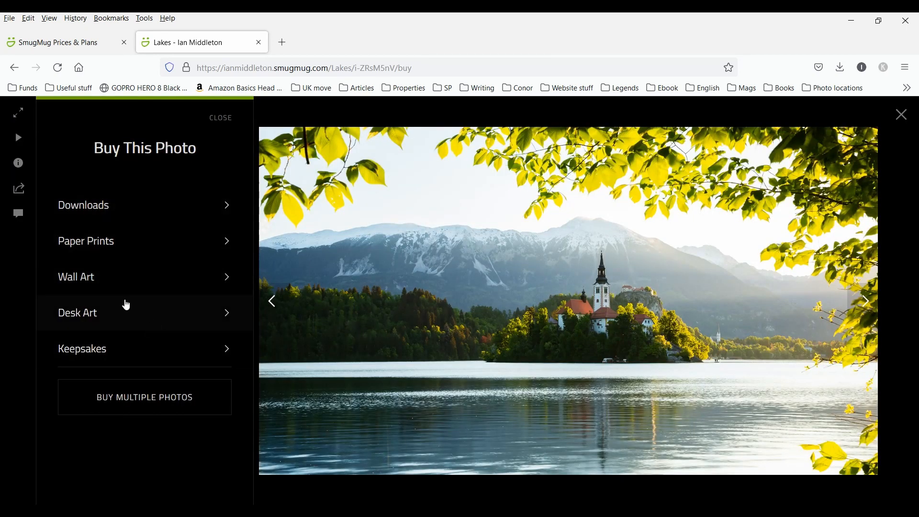
# Check the Commercial Photo License price for this photo's Original download, and return to the product categories.
pyautogui.click(105, 212)
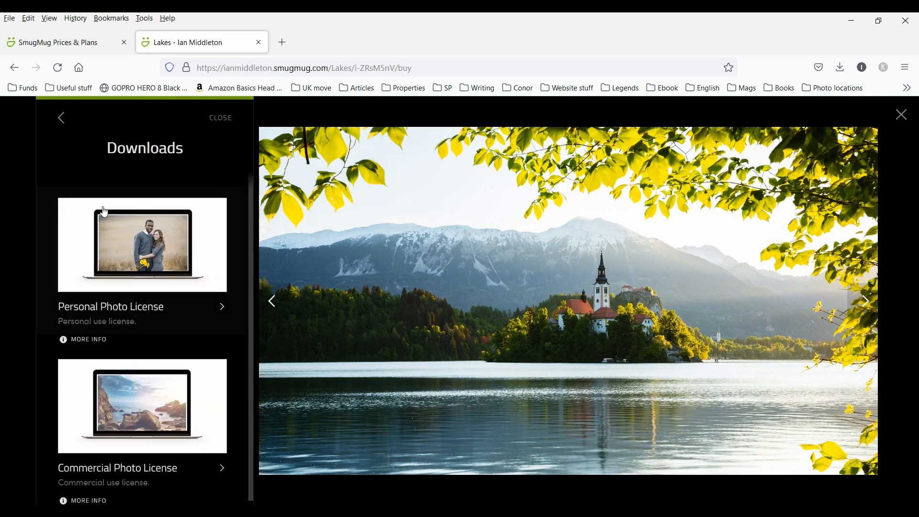
pyautogui.click(146, 390)
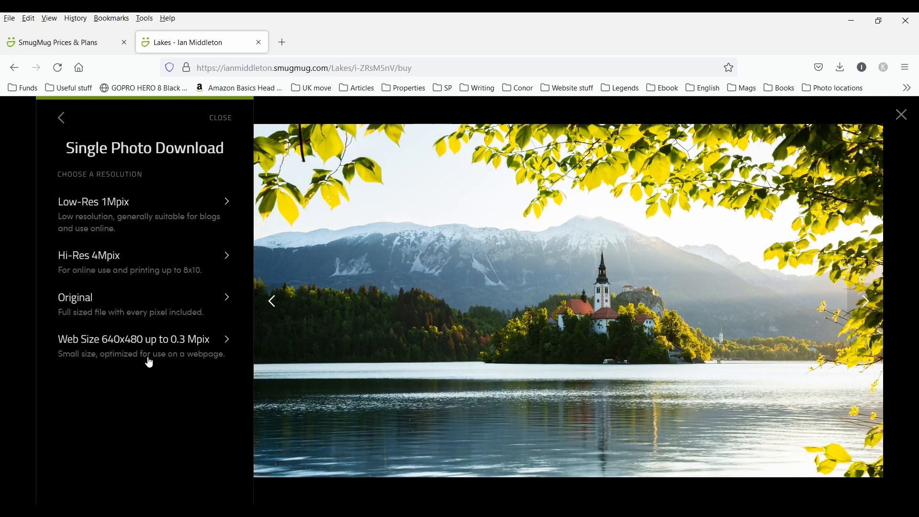
pyautogui.click(138, 320)
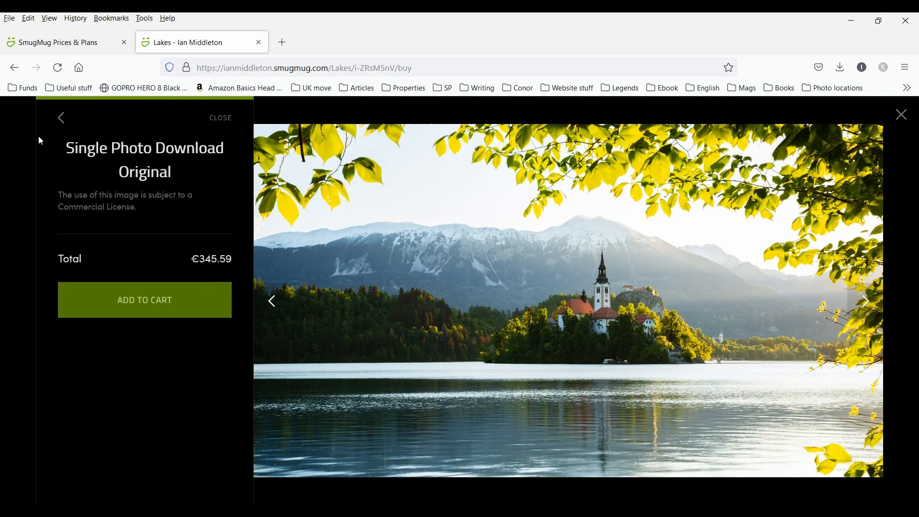
pyautogui.click(64, 118)
pyautogui.click(64, 119)
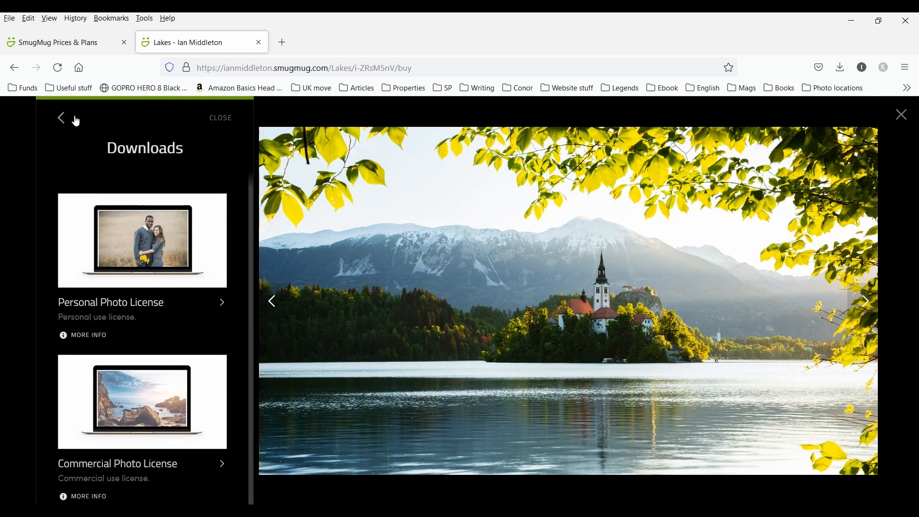
pyautogui.click(64, 119)
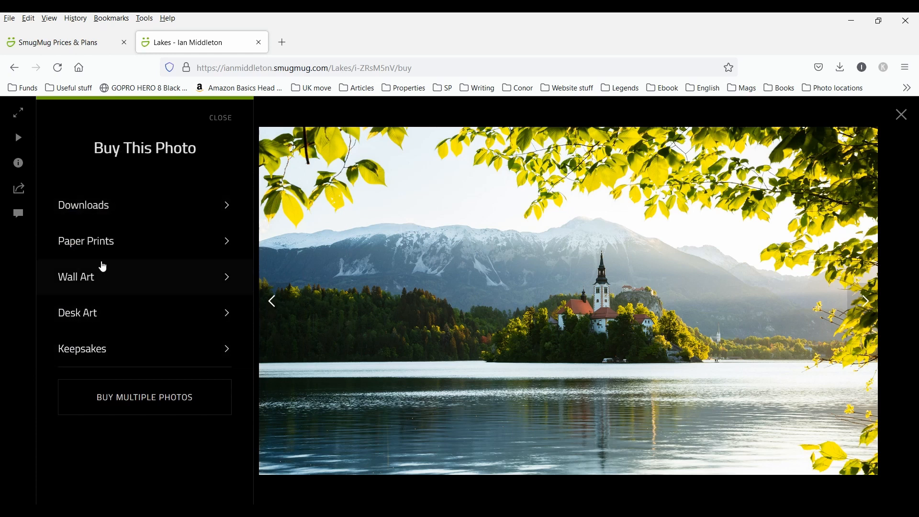
# Choose a 10" x 10" Canvas from the Wall Art products for the photo.
pyautogui.click(95, 278)
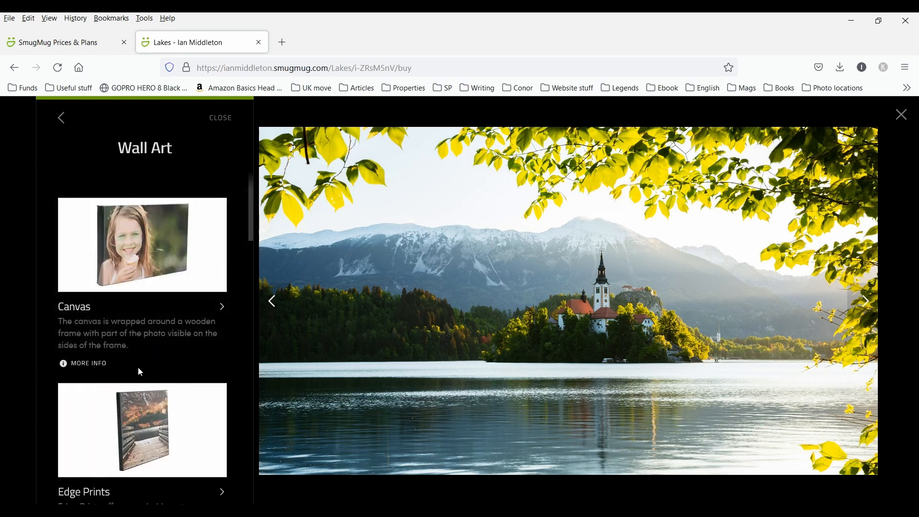
pyautogui.click(164, 240)
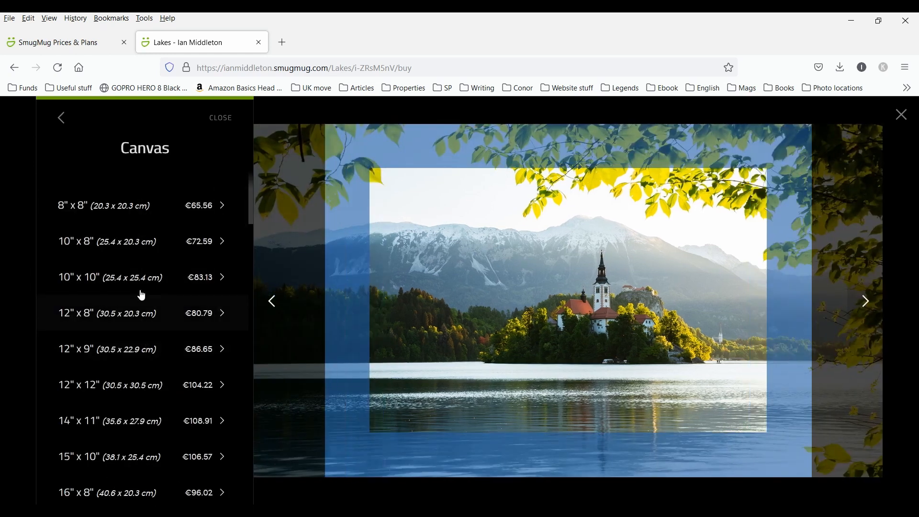
pyautogui.click(124, 281)
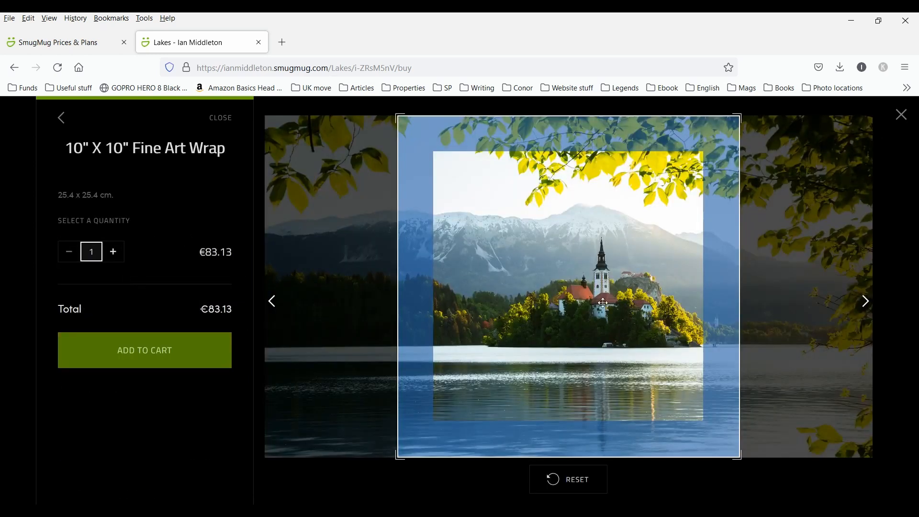
# Try different horizontal crop positions for the canvas, ending with the island church inside the front area.
pyautogui.moveTo(591, 279); pyautogui.dragTo(626, 287)
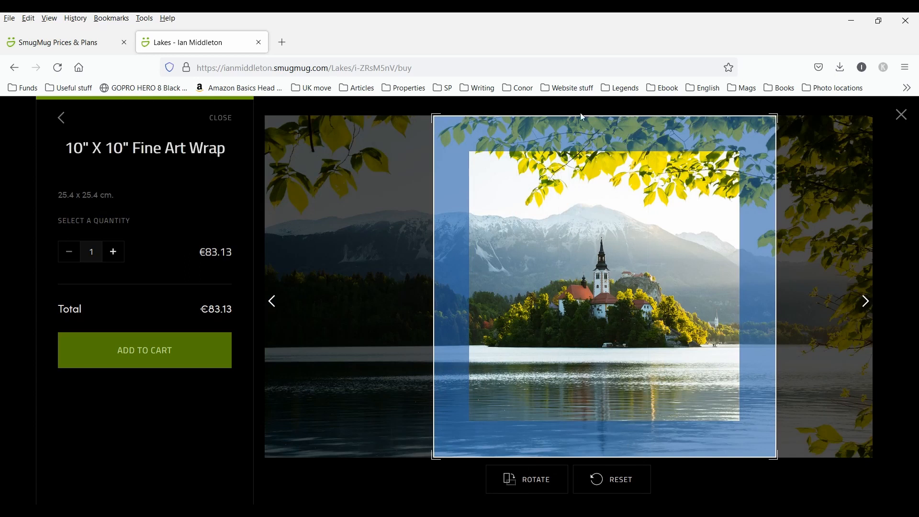
pyautogui.moveTo(700, 380); pyautogui.dragTo(533, 379)
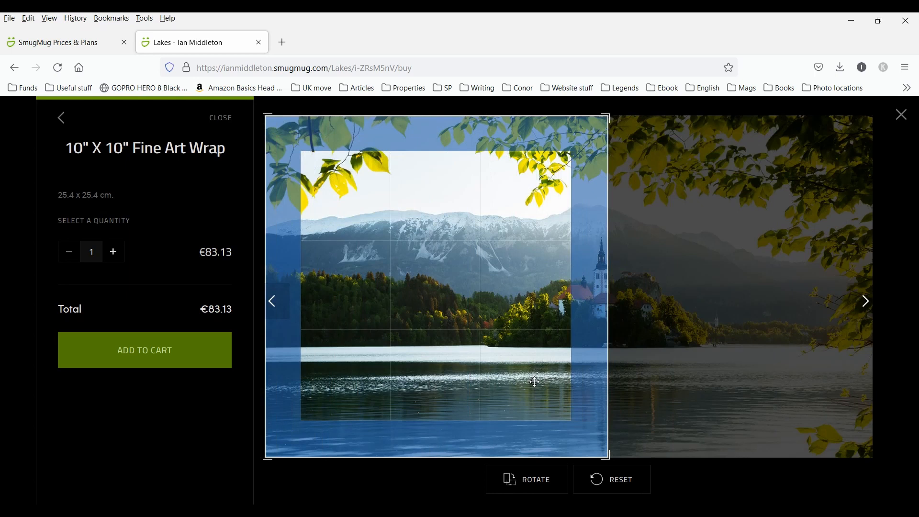
pyautogui.moveTo(471, 360); pyautogui.dragTo(639, 364)
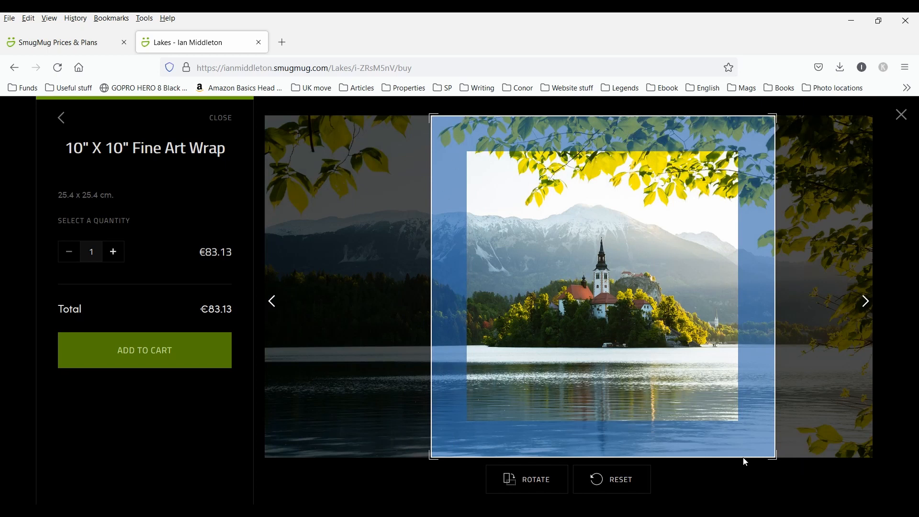
# Leave the canvas options and preview the 30" x 11" Framed Wall Art product with the Black Box mounting for the photo.
pyautogui.click(61, 118)
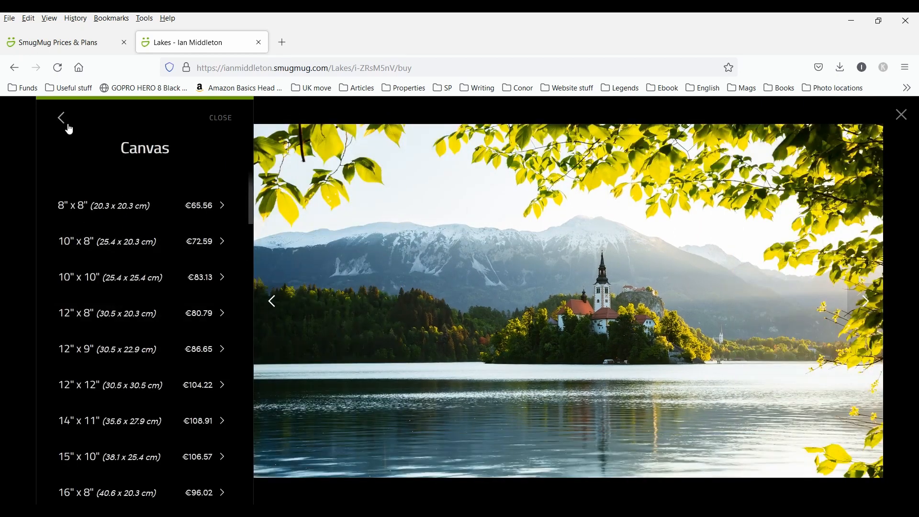
pyautogui.click(62, 117)
pyautogui.scroll(-1, 146, 380)
pyautogui.scroll(-5, 145, 380)
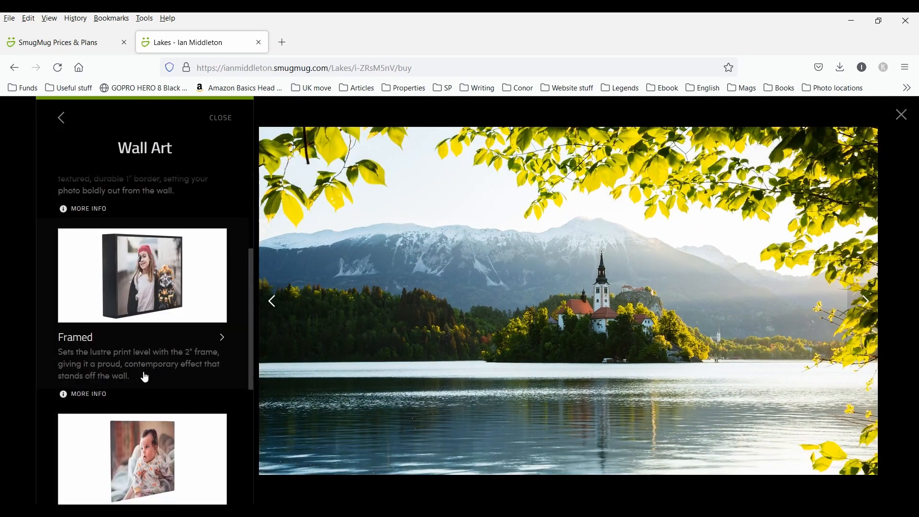
pyautogui.click(143, 375)
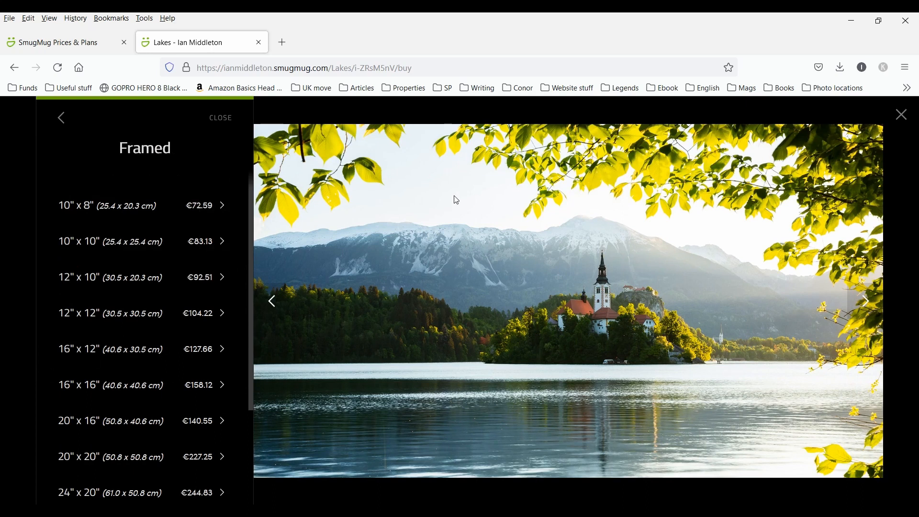
pyautogui.scroll(-3, 101, 407)
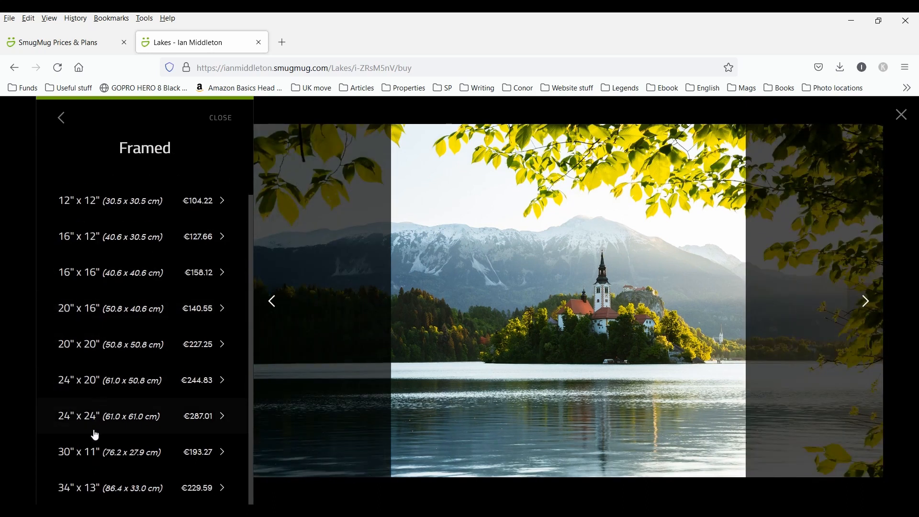
pyautogui.click(92, 451)
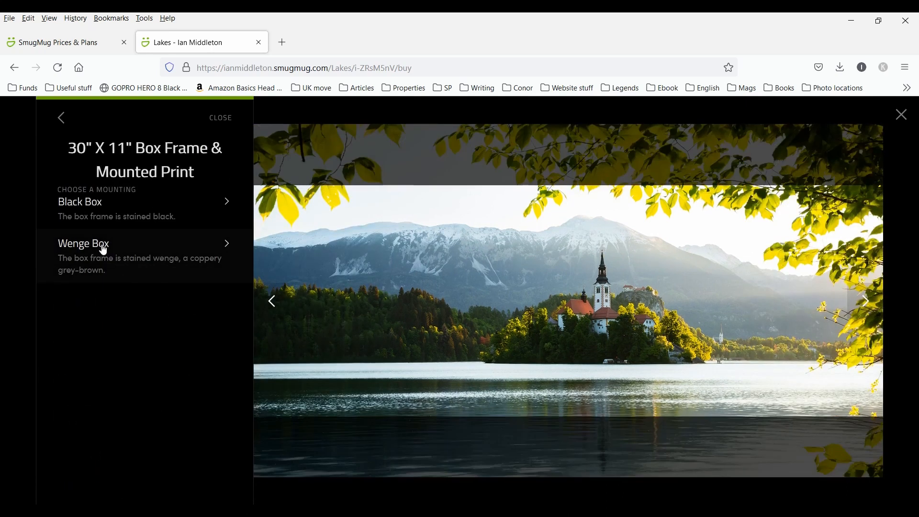
pyautogui.click(105, 204)
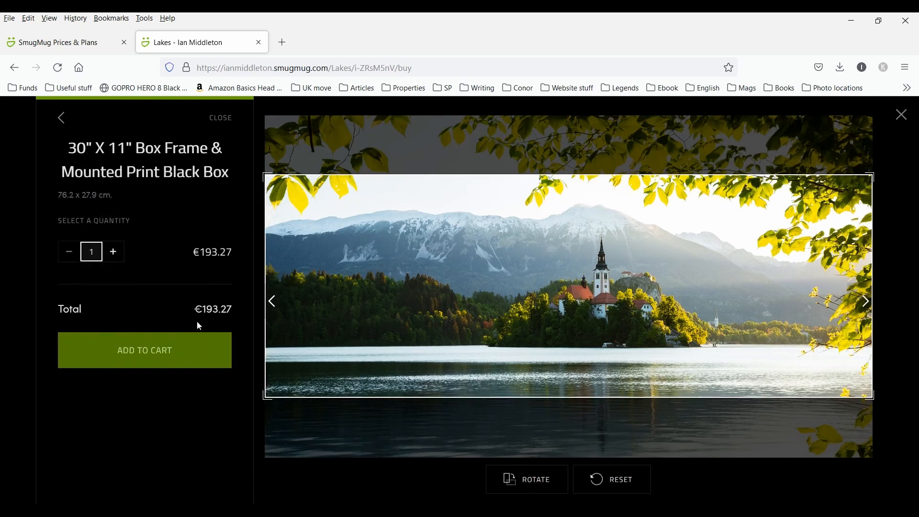
# Preview the Wenge Box mounting for the 30" x 11" framed print, and return to the list of framed sizes.
pyautogui.click(61, 119)
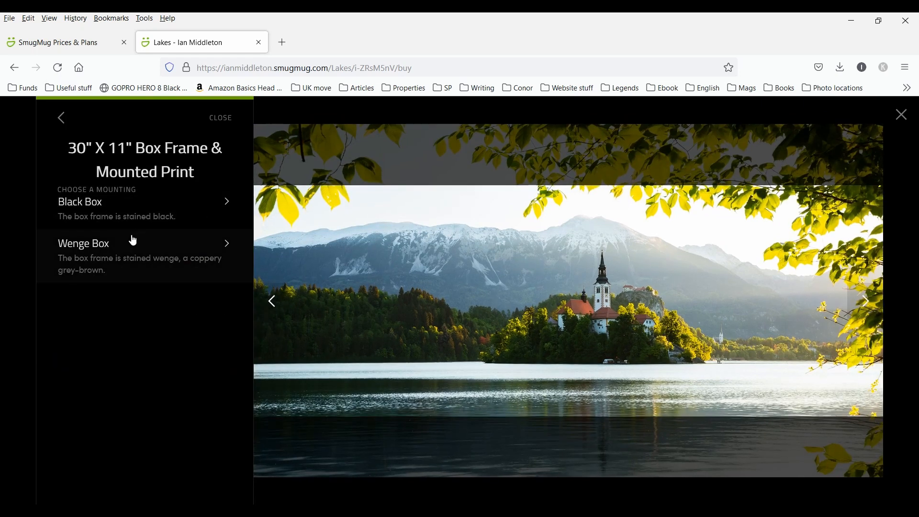
pyautogui.click(120, 253)
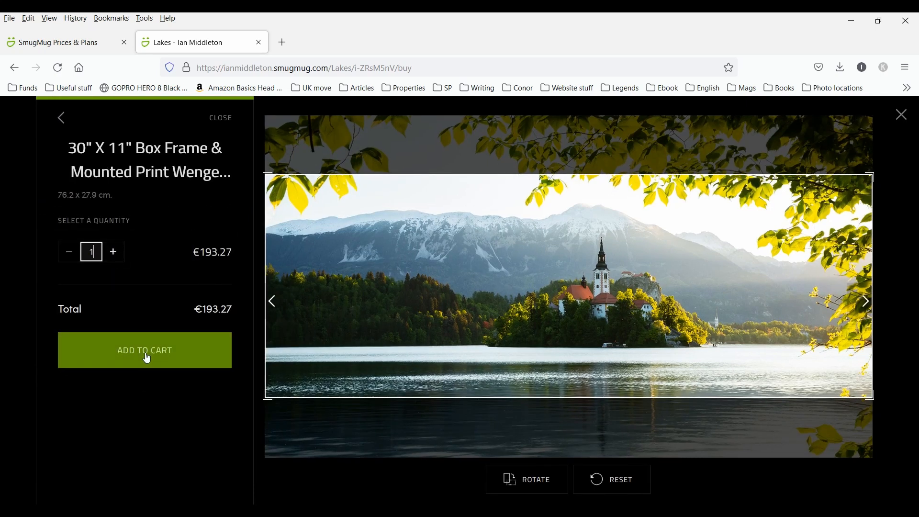
pyautogui.click(62, 118)
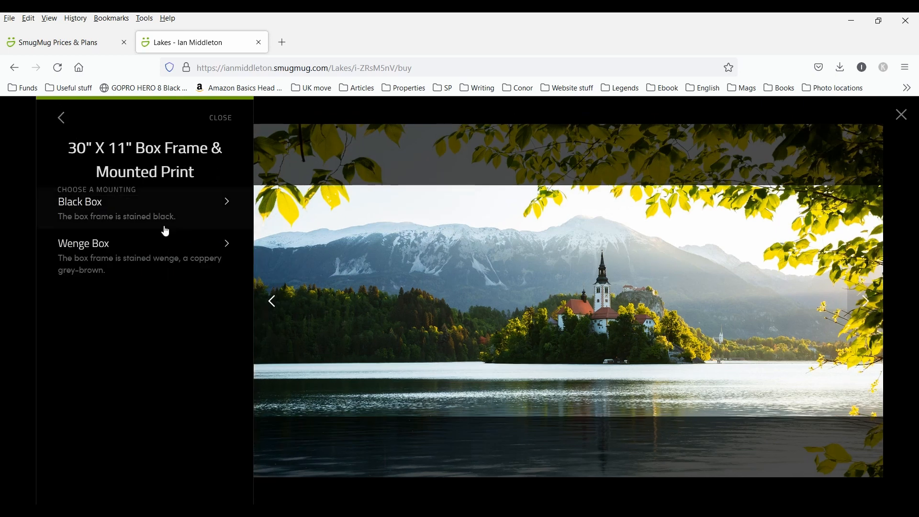
pyautogui.click(66, 121)
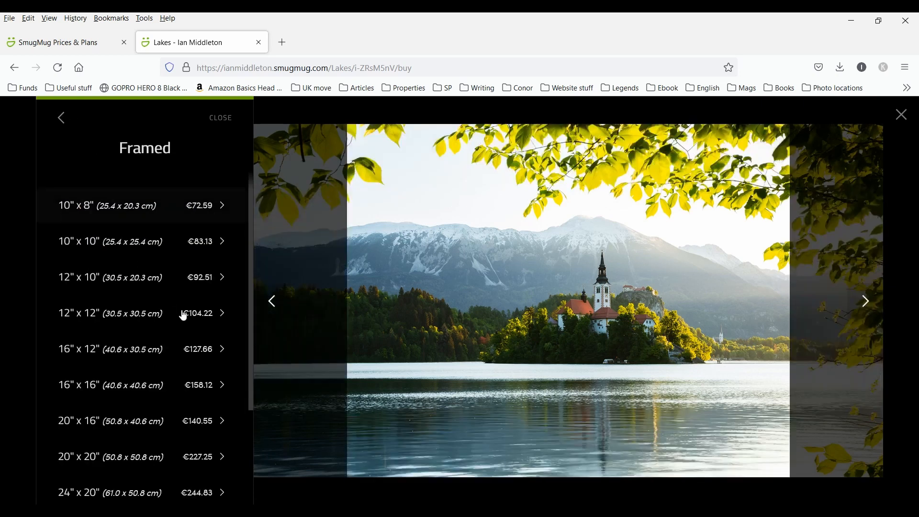
# Choose the 20" x 20" framed print with the Black Box mounting and shift its crop to centre the island church.
pyautogui.scroll(-3, 153, 325)
pyautogui.click(119, 350)
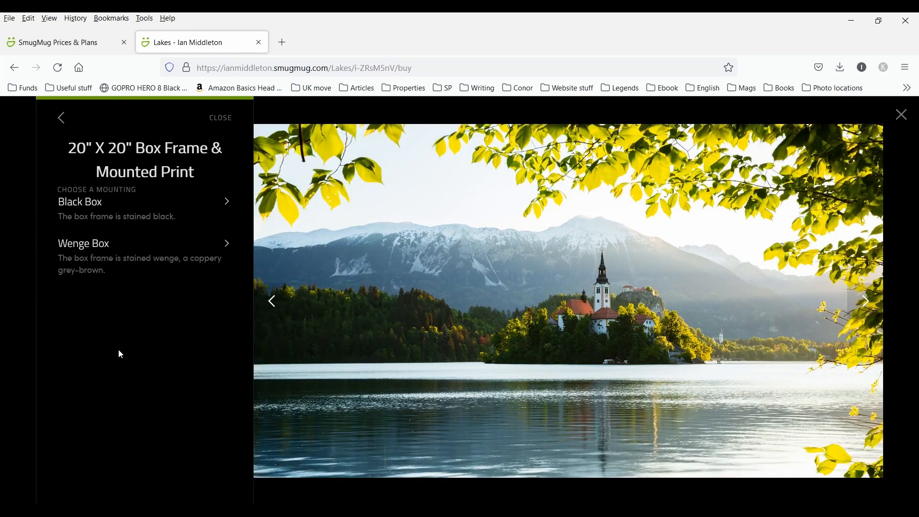
pyautogui.click(100, 218)
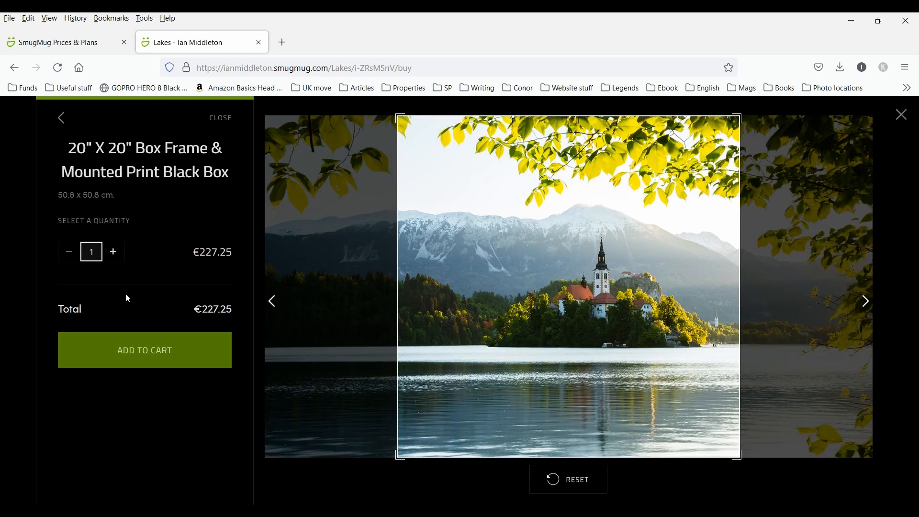
pyautogui.moveTo(605, 283); pyautogui.dragTo(637, 284)
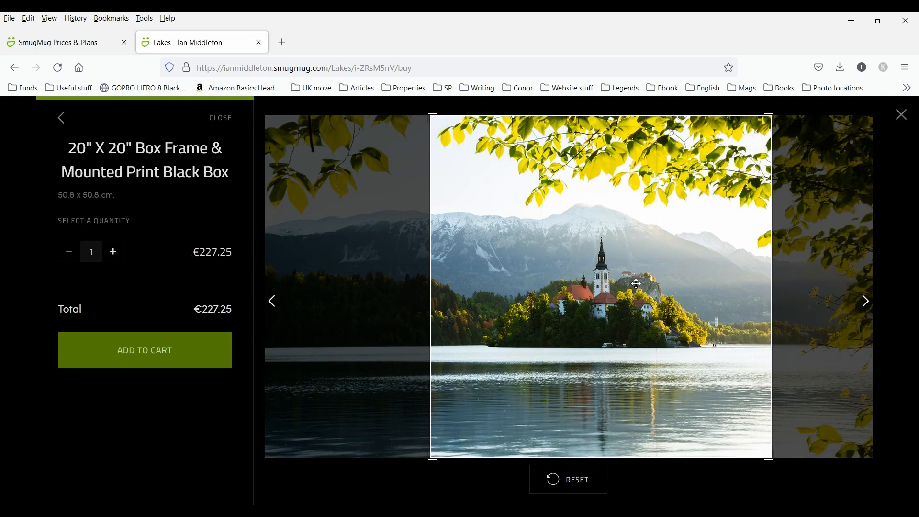
# Add the 20" x 20" Black Box framed print to the cart and view the shopping cart.
pyautogui.click(129, 357)
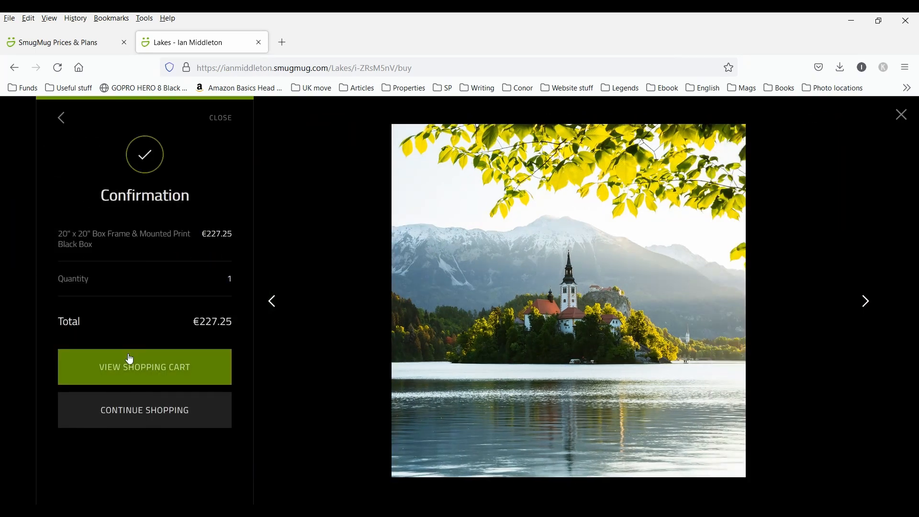
pyautogui.click(132, 378)
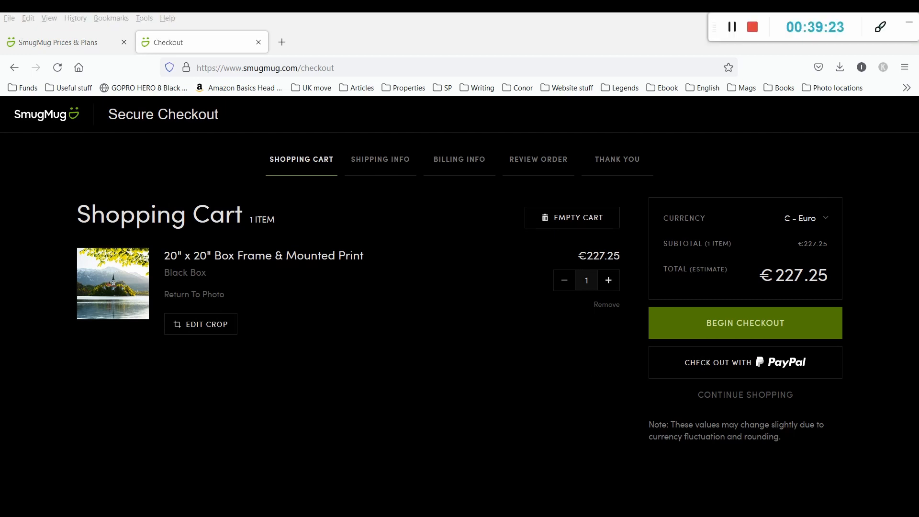
pyautogui.click(733, 27)
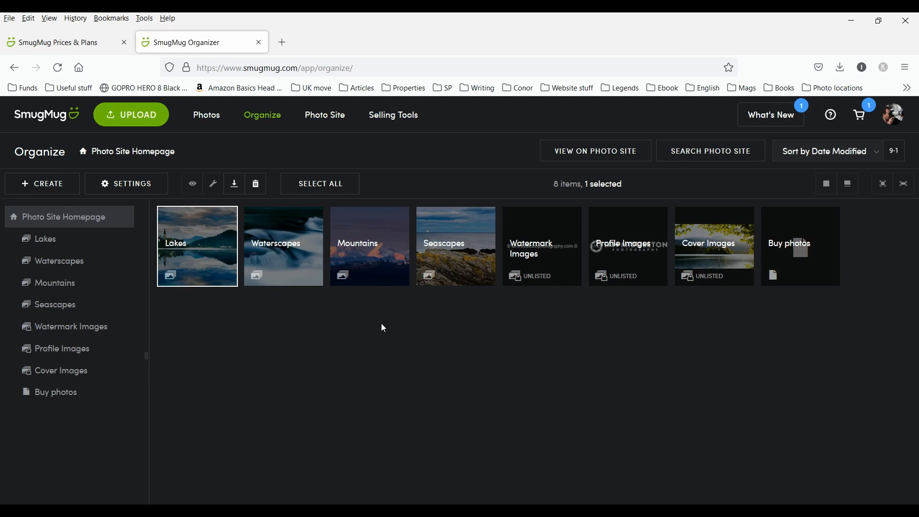
pyautogui.click(272, 119)
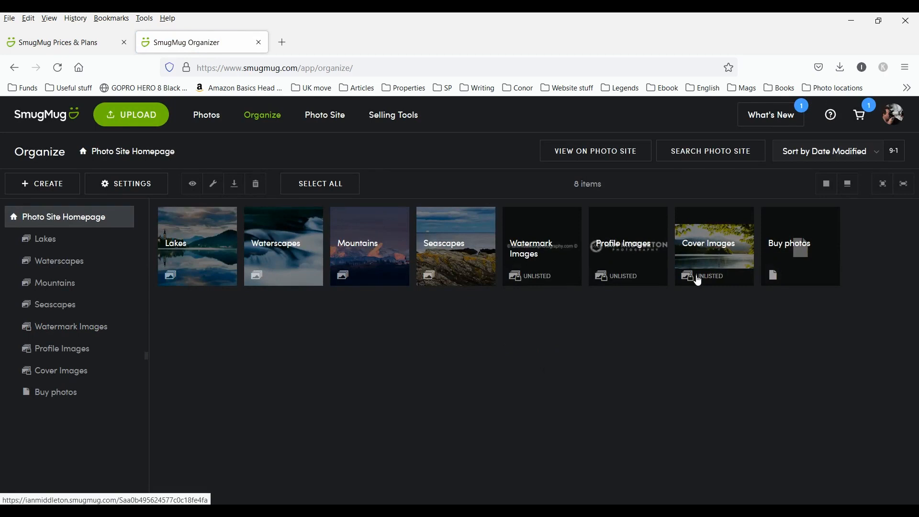
pyautogui.click(213, 253)
pyautogui.click(283, 251)
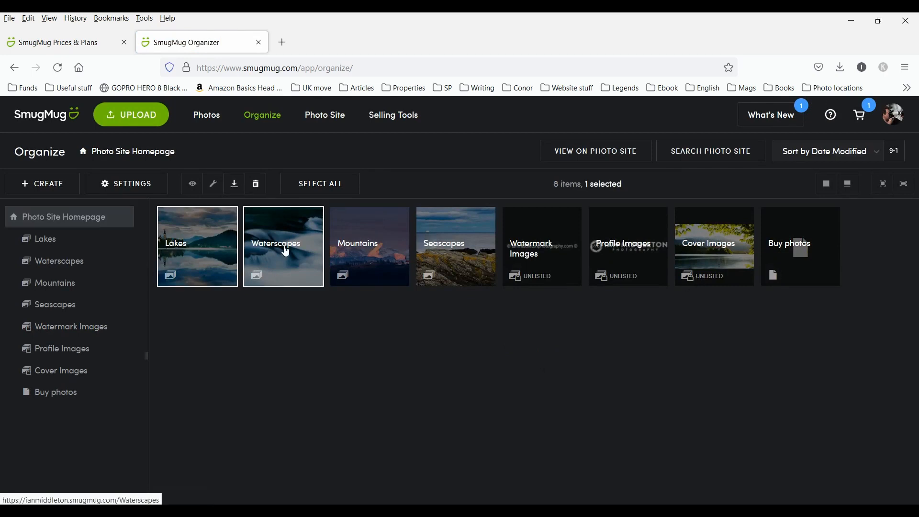
pyautogui.click(383, 259)
pyautogui.click(451, 263)
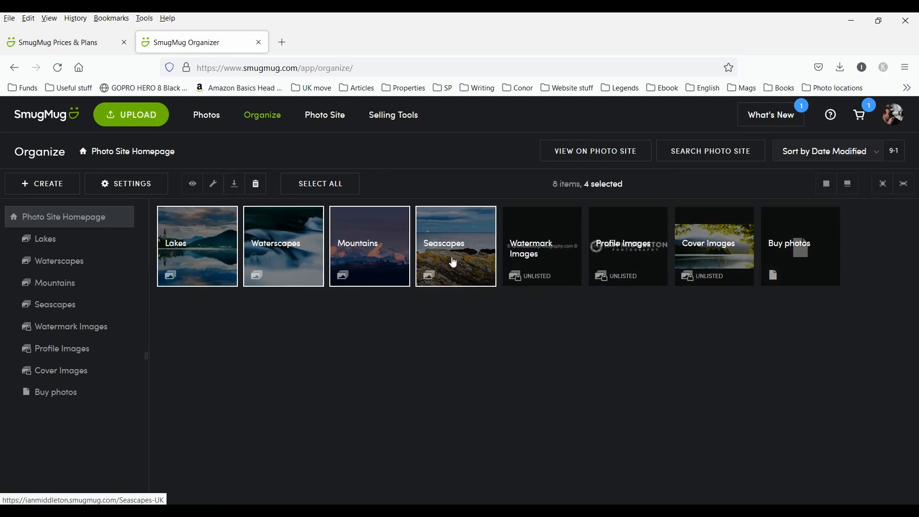
pyautogui.click(451, 263)
pyautogui.click(350, 262)
pyautogui.click(313, 261)
pyautogui.click(205, 262)
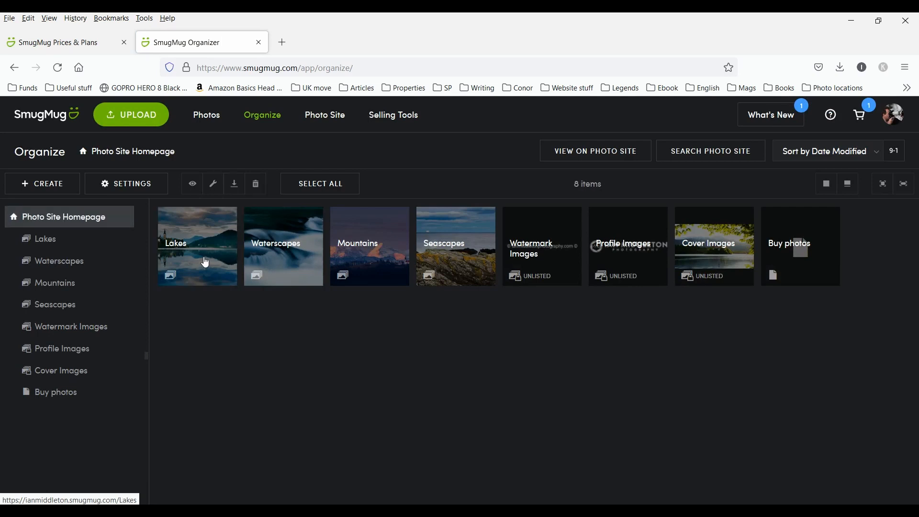
# Review the Shopping section of the Lakes gallery's settings, and cancel without saving.
pyautogui.click(205, 263)
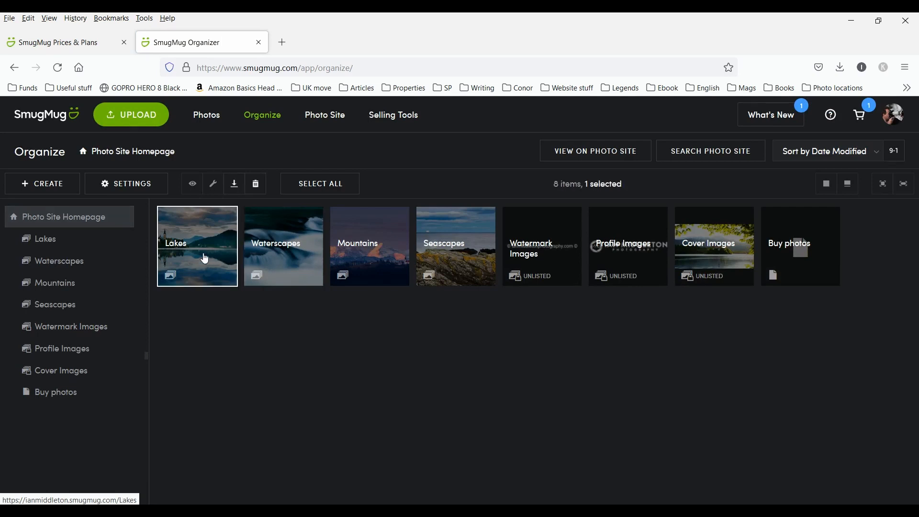
pyautogui.click(136, 188)
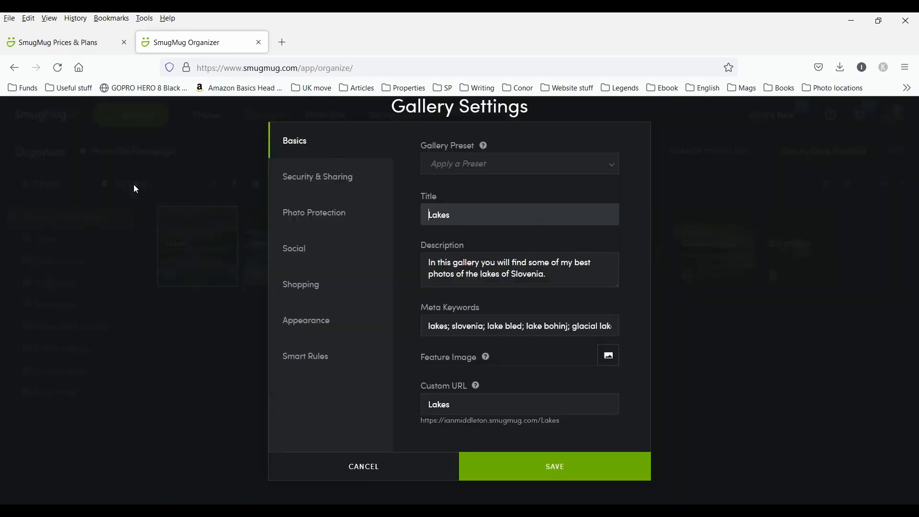
pyautogui.click(304, 286)
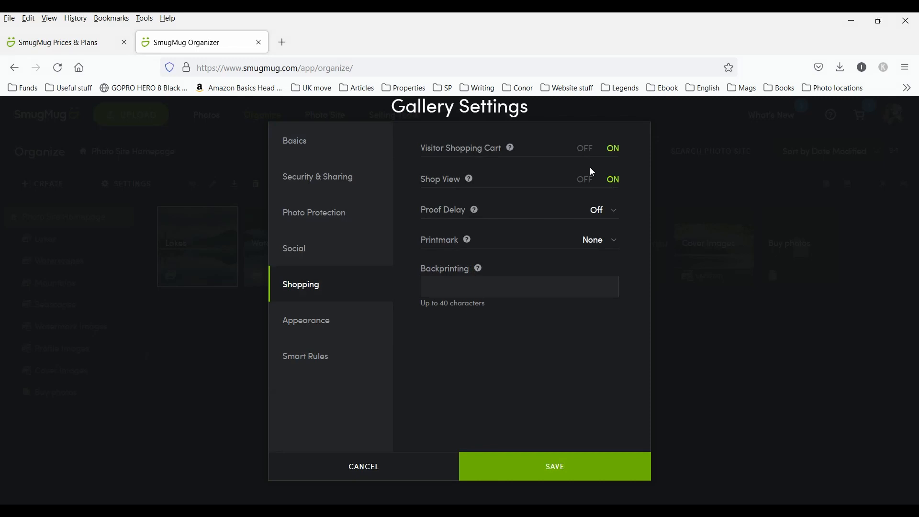
pyautogui.click(400, 466)
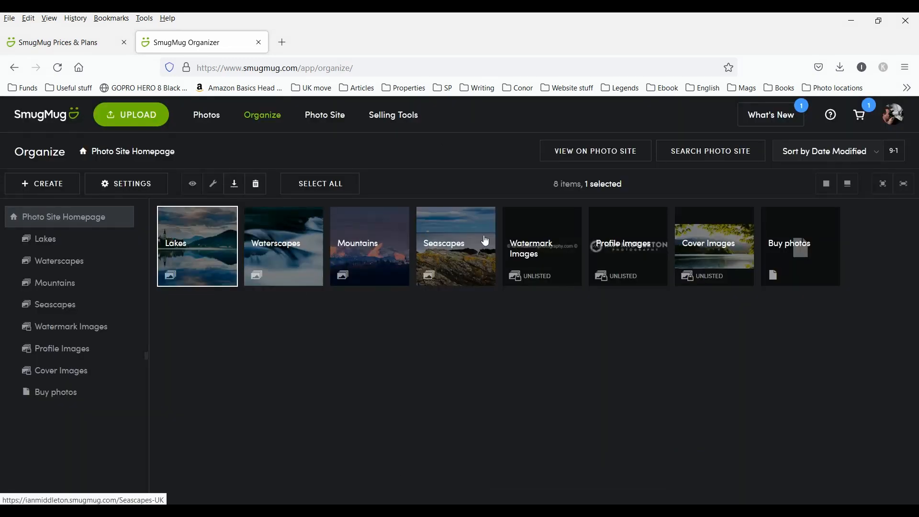
# Select only the Seascapes gallery and open the Shopping section of its gallery settings.
pyautogui.keyDown('ctrl'); pyautogui.click(439, 241); pyautogui.keyUp('ctrl')
pyautogui.keyDown('ctrl'); pyautogui.click(220, 258); pyautogui.keyUp('ctrl')
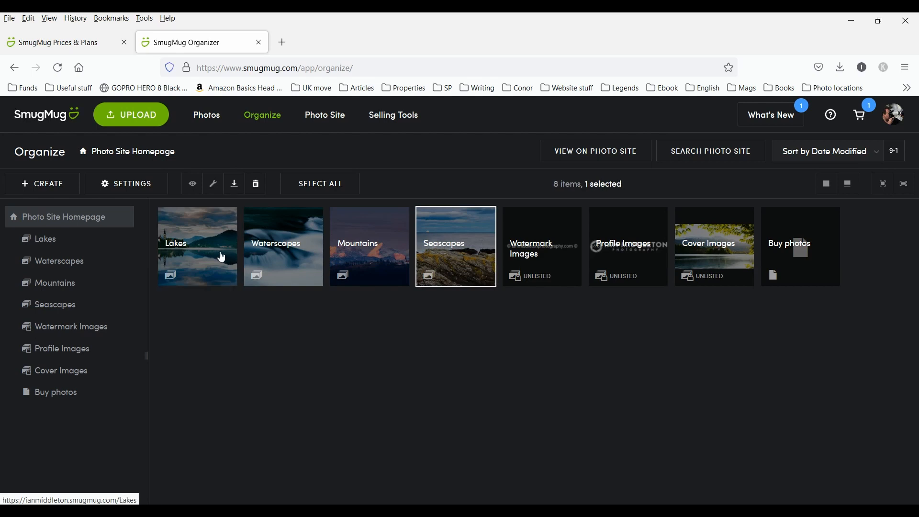
pyautogui.click(145, 185)
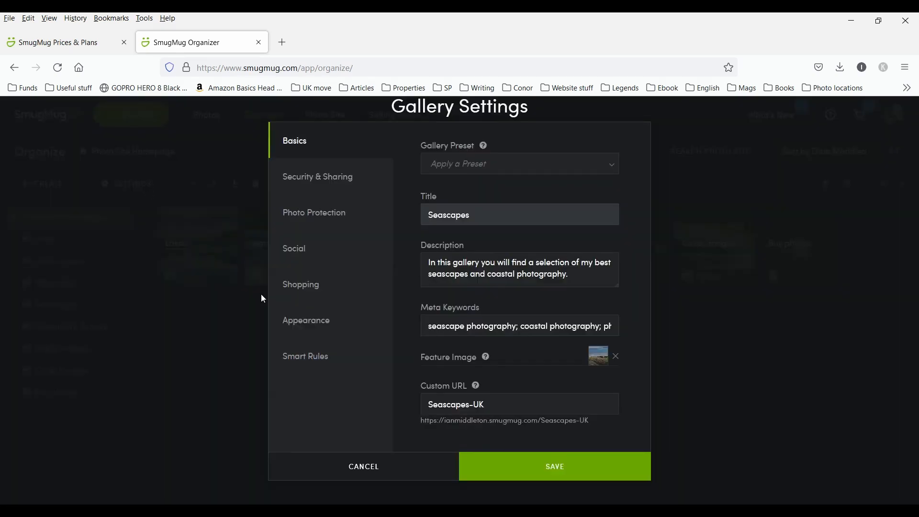
pyautogui.click(313, 291)
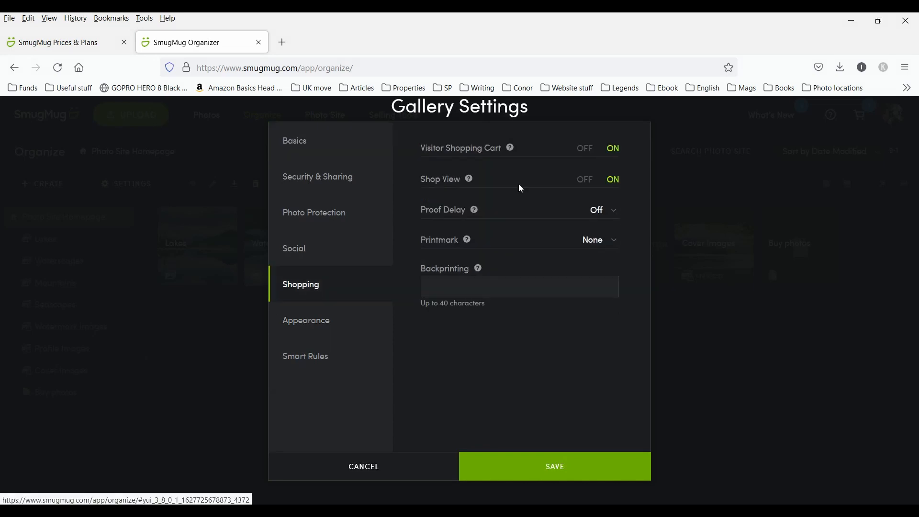
# Try turning off Visitor Shopping Cart and Shop View for the Seascapes gallery, switching each one back on.
pyautogui.click(575, 149)
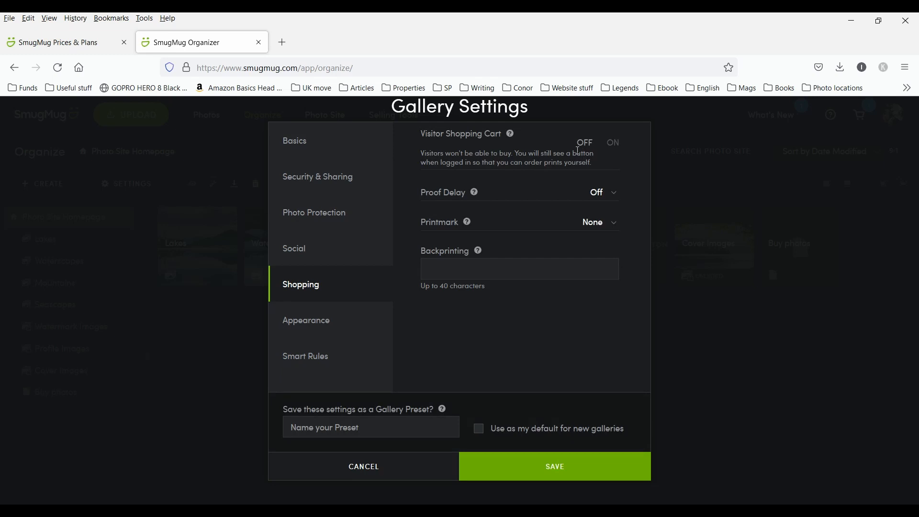
pyautogui.click(614, 144)
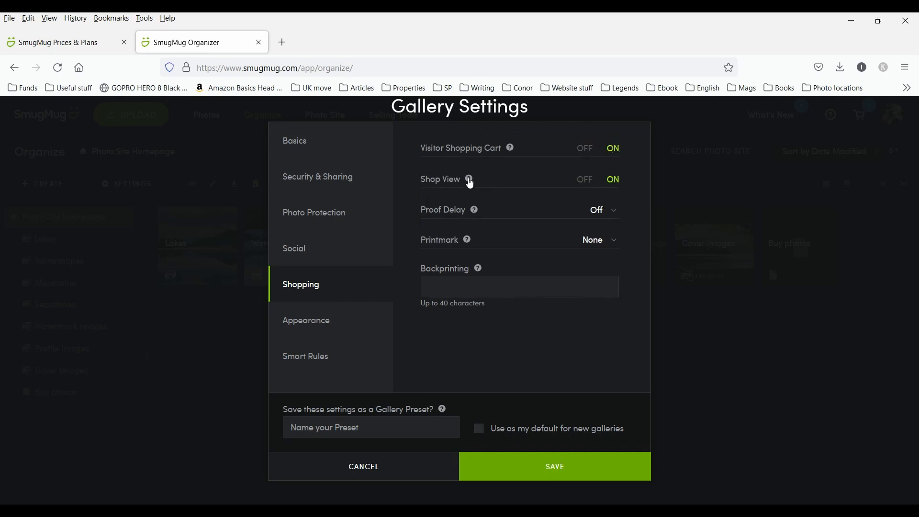
pyautogui.moveTo(471, 183)
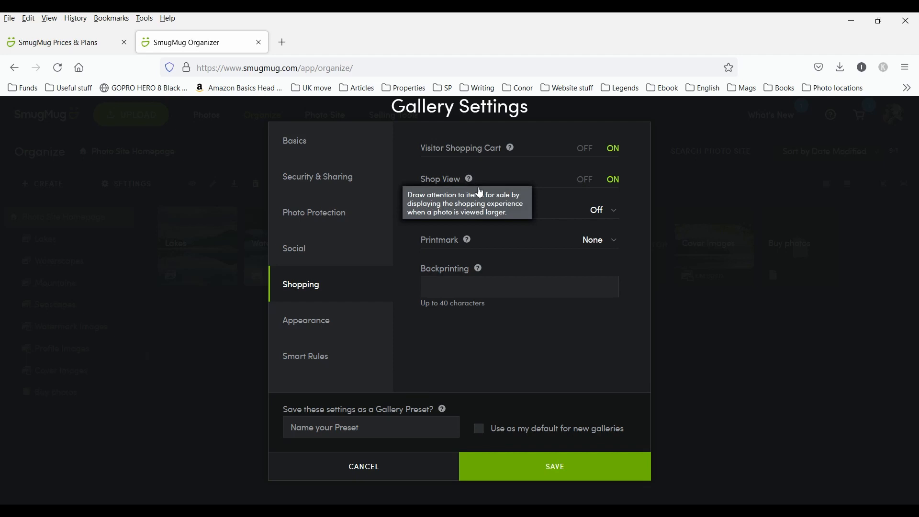
pyautogui.click(582, 181)
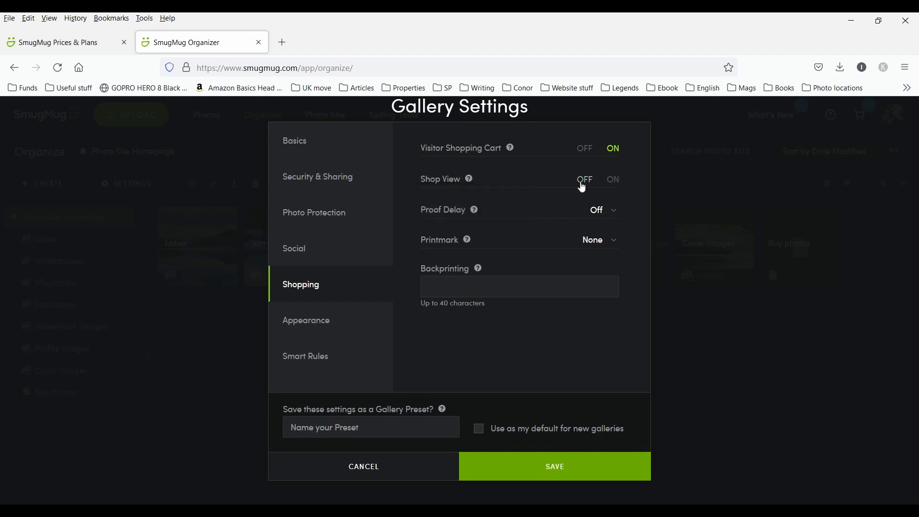
pyautogui.click(612, 182)
# Check the Proof Delay and Printmark explanations, and try the Logo printmark before setting Printmark back to None.
pyautogui.moveTo(477, 215)
pyautogui.moveTo(469, 242)
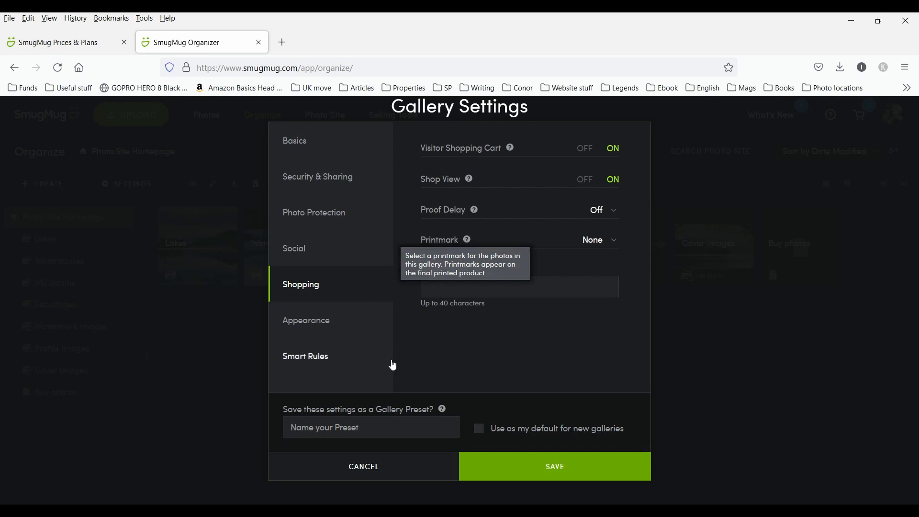
pyautogui.click(607, 249)
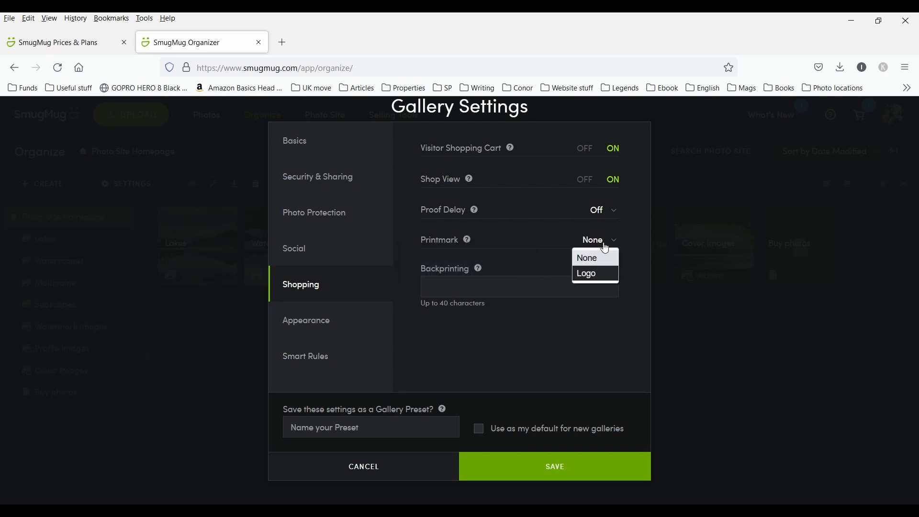
pyautogui.click(590, 273)
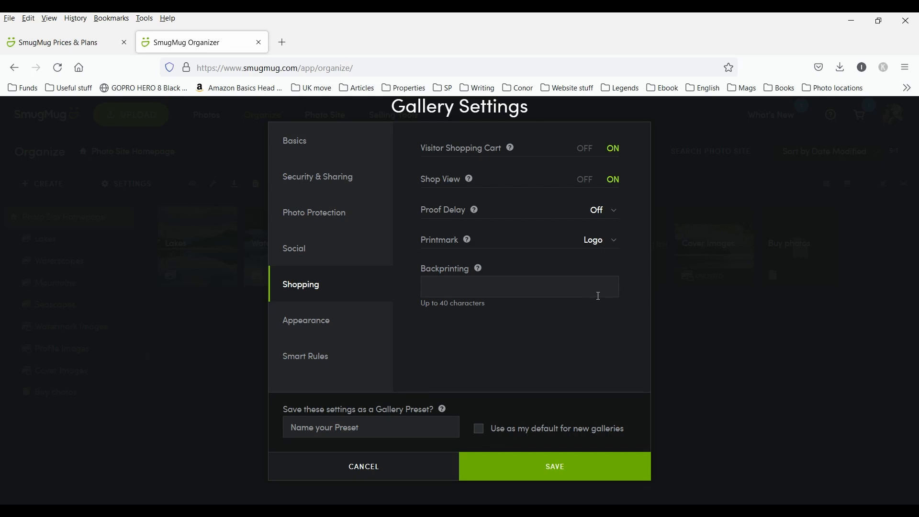
pyautogui.click(616, 247)
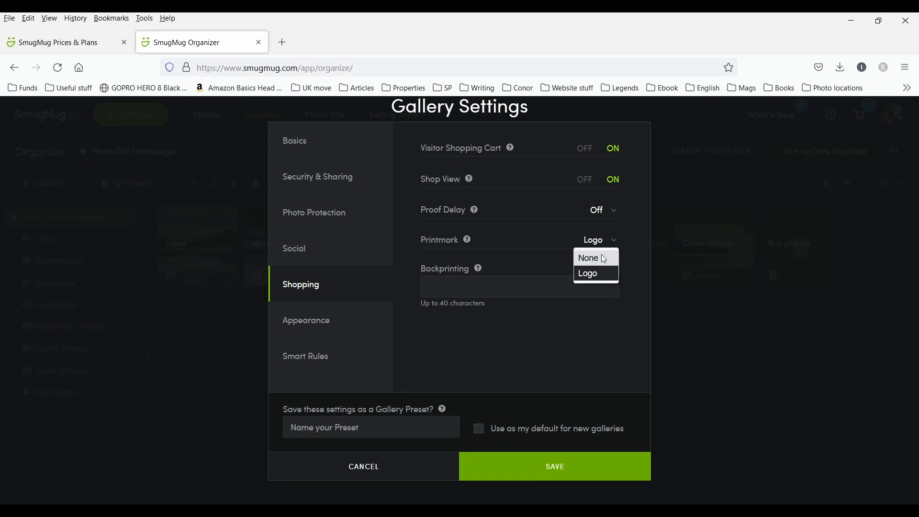
pyautogui.click(602, 258)
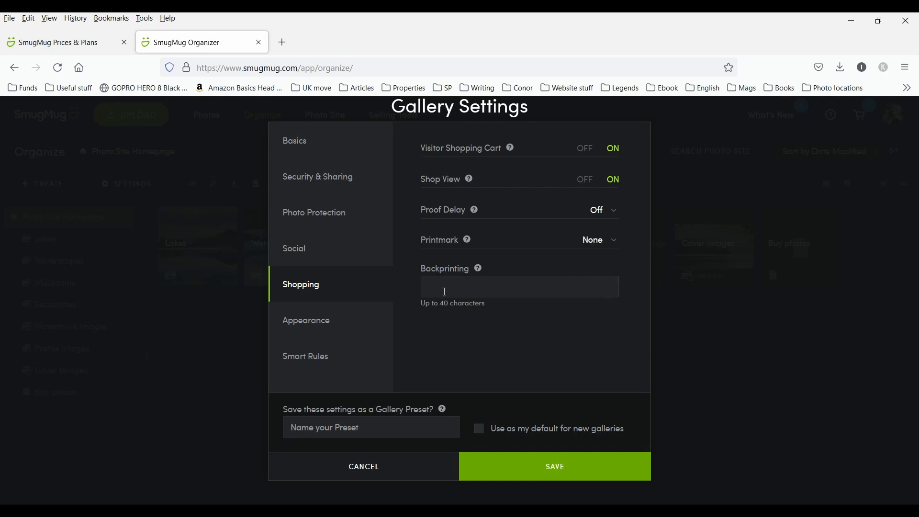
# Leave the backprinting text and preset name blank, and save the Seascapes gallery settings.
pyautogui.click(445, 291)
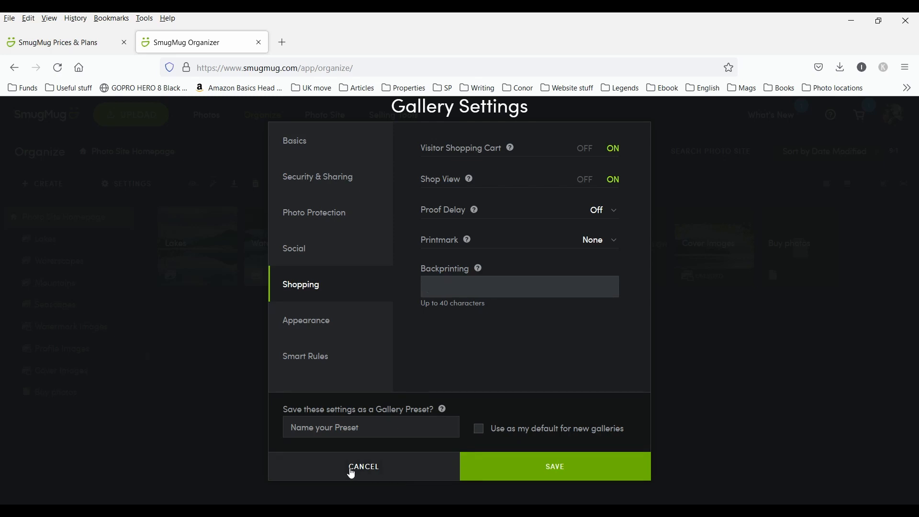
pyautogui.click(324, 427)
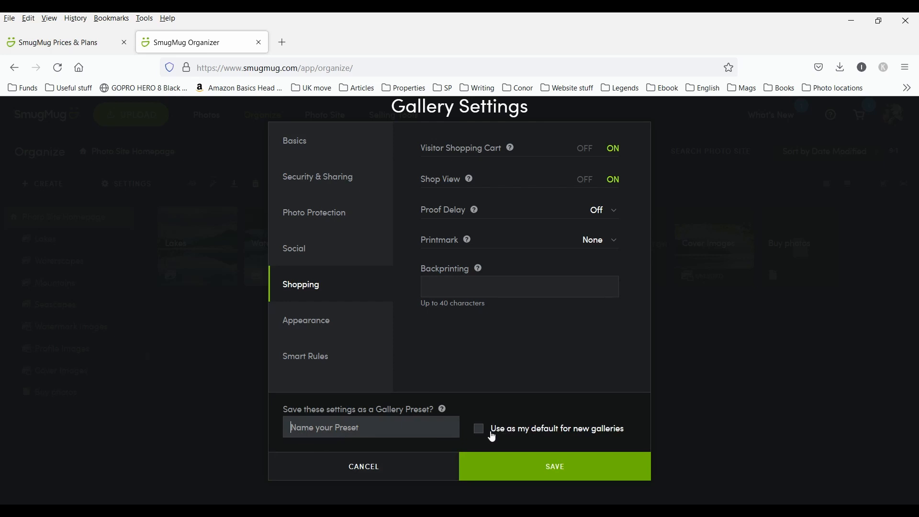
pyautogui.click(578, 474)
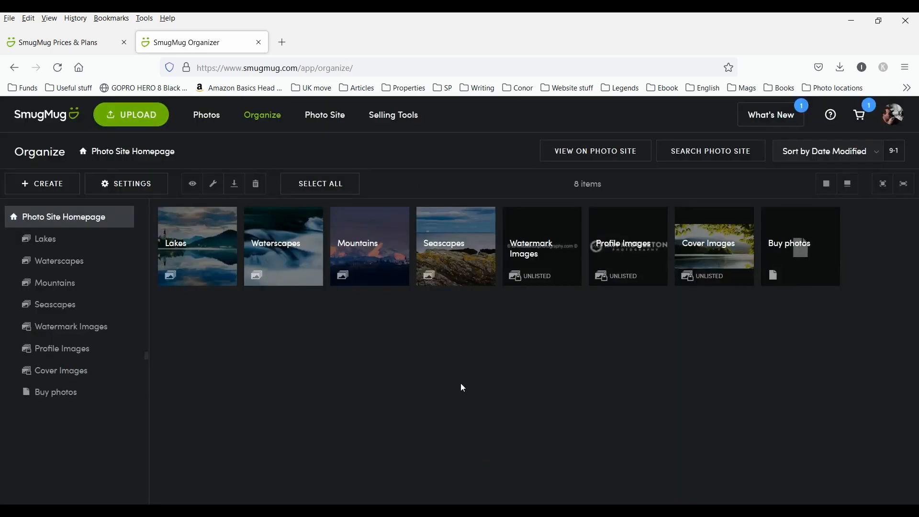
# Select the Mountains, Waterscapes and Seascapes galleries together in the organizer.
pyautogui.click(356, 245)
pyautogui.click(282, 245)
pyautogui.click(490, 252)
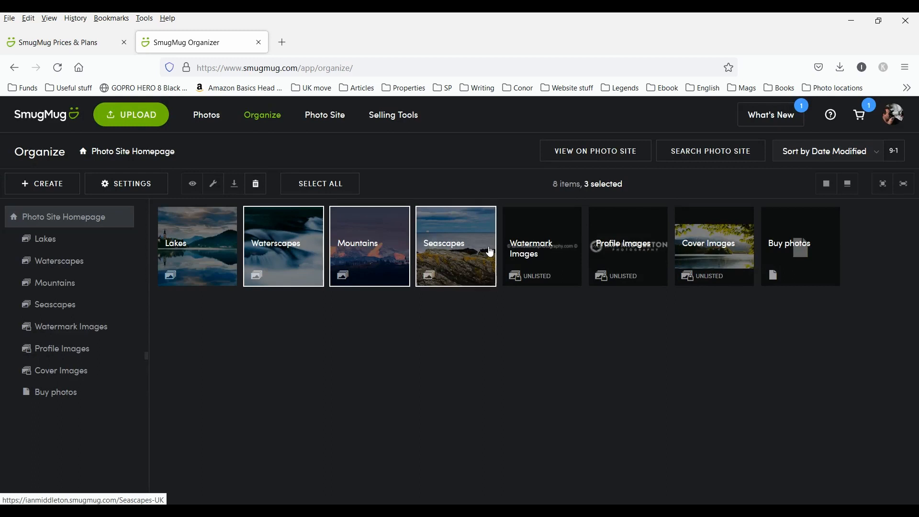